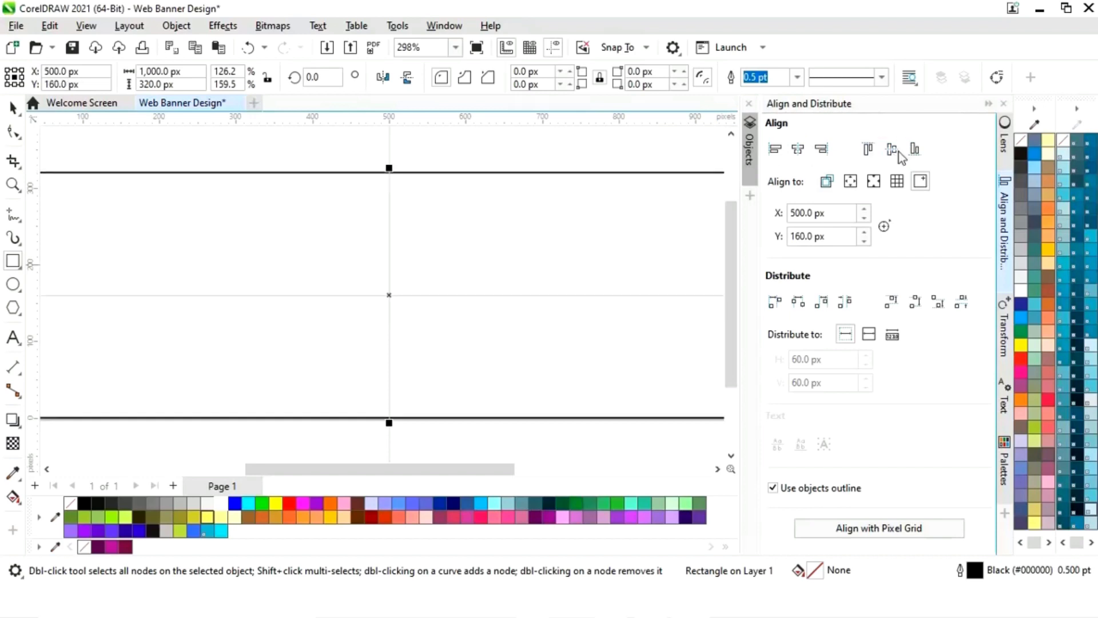
# Apply an elliptical fountain fill to the banner rectangle, centred at about 800 px across, and stretch the ellipse nearly to the banner's full height.
pyautogui.click(988, 105)
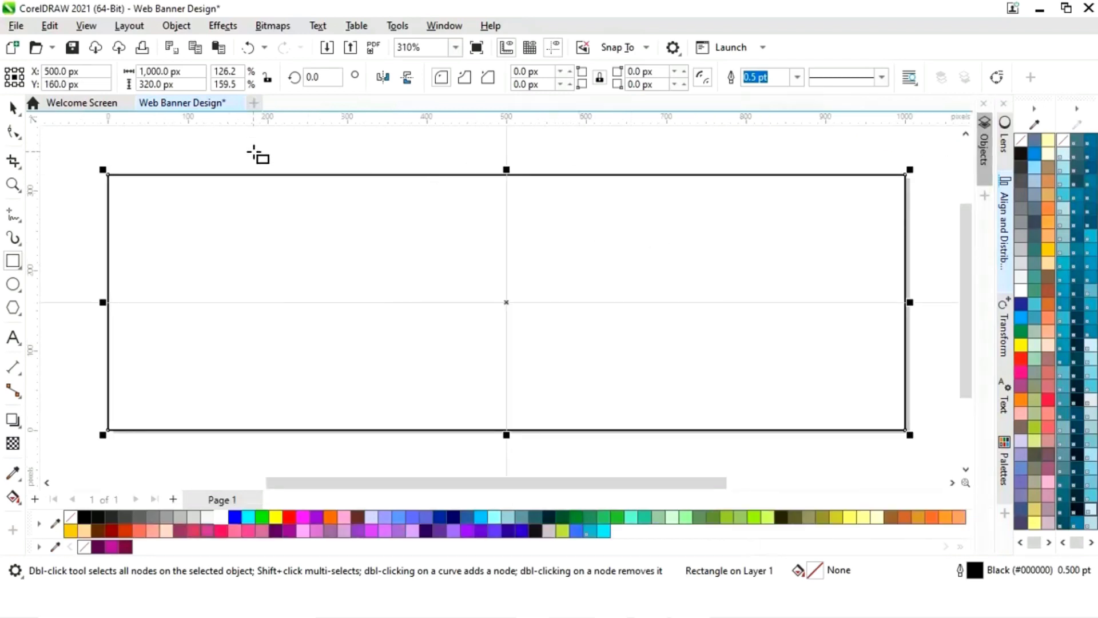
pyautogui.click(13, 107)
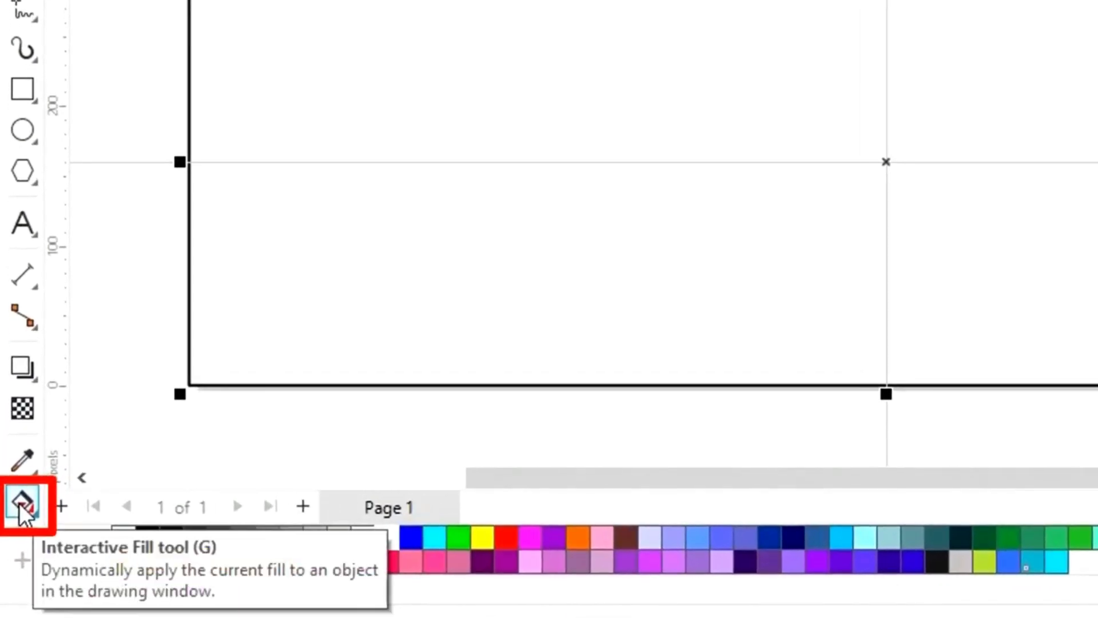
pyautogui.click(20, 503)
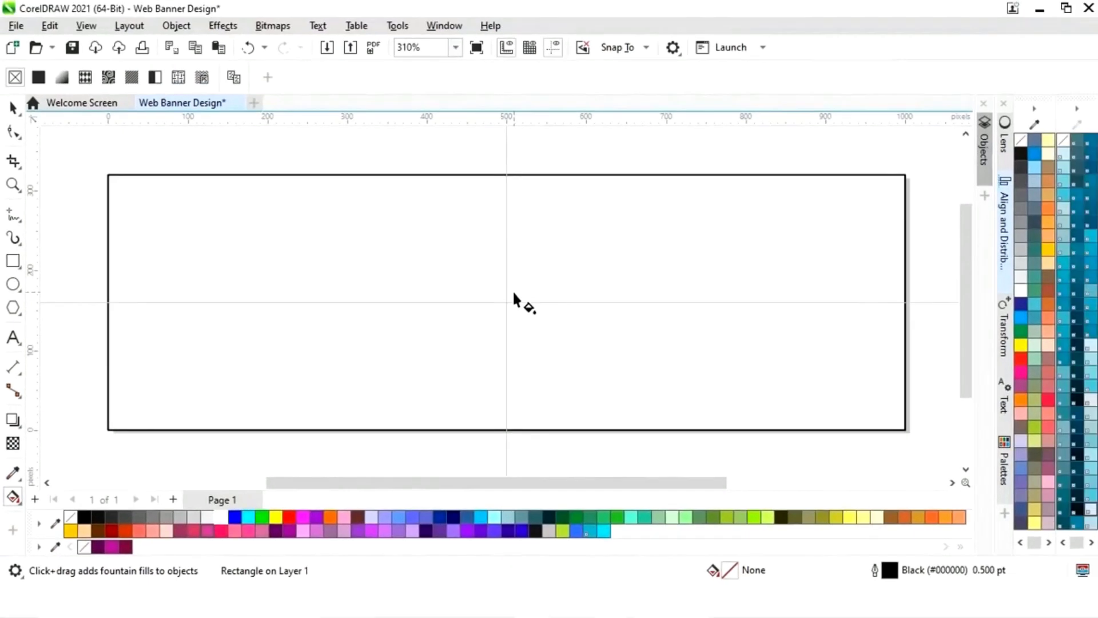
pyautogui.moveTo(610, 302); pyautogui.dragTo(889, 302)
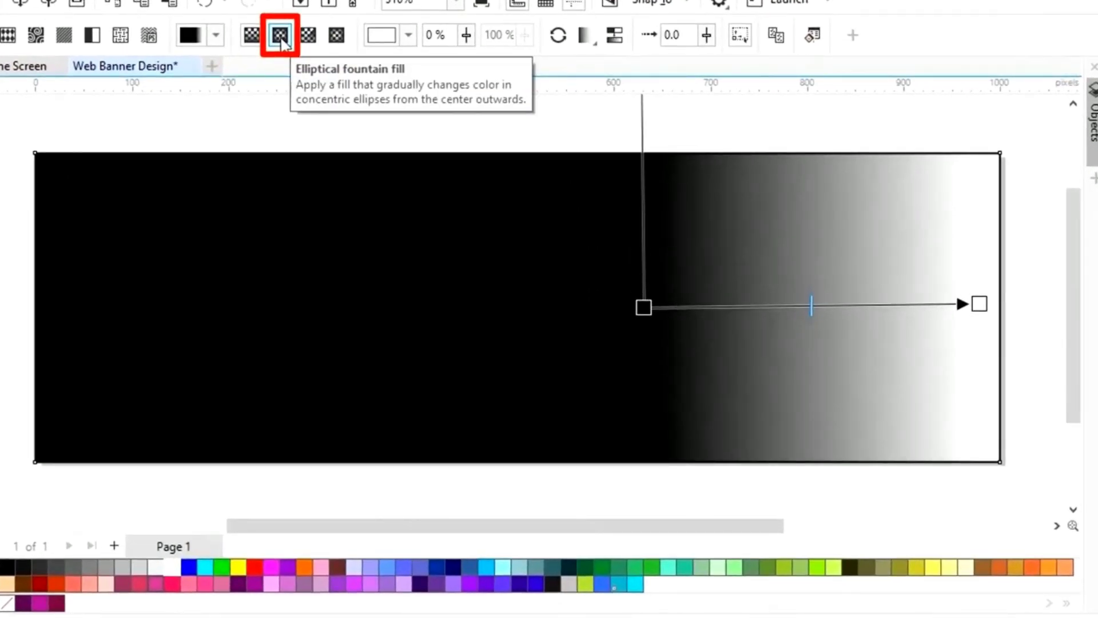
pyautogui.click(281, 40)
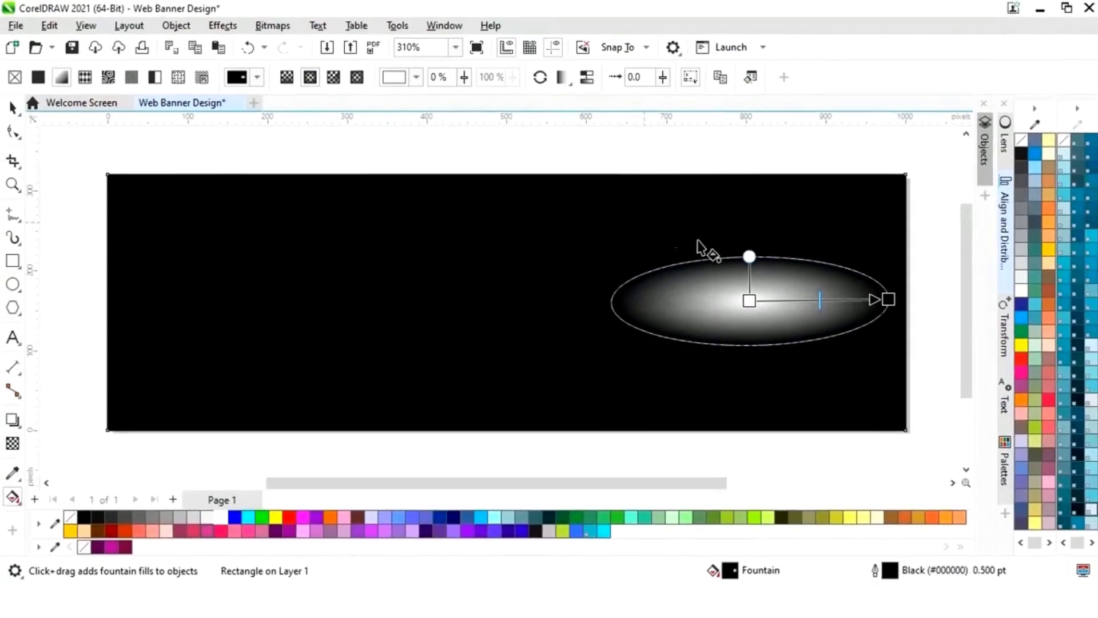
pyautogui.moveTo(749, 256); pyautogui.dragTo(748, 181)
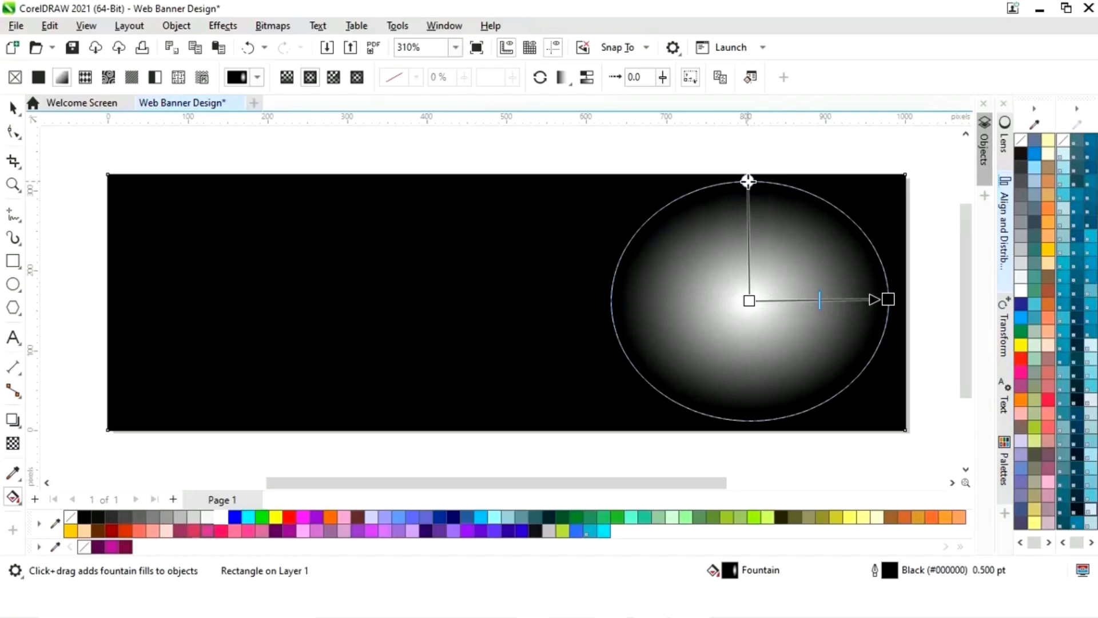
# Set the centre colour of the elliptical fill to the document palette's dark magenta #7B0C46.
pyautogui.click(750, 301)
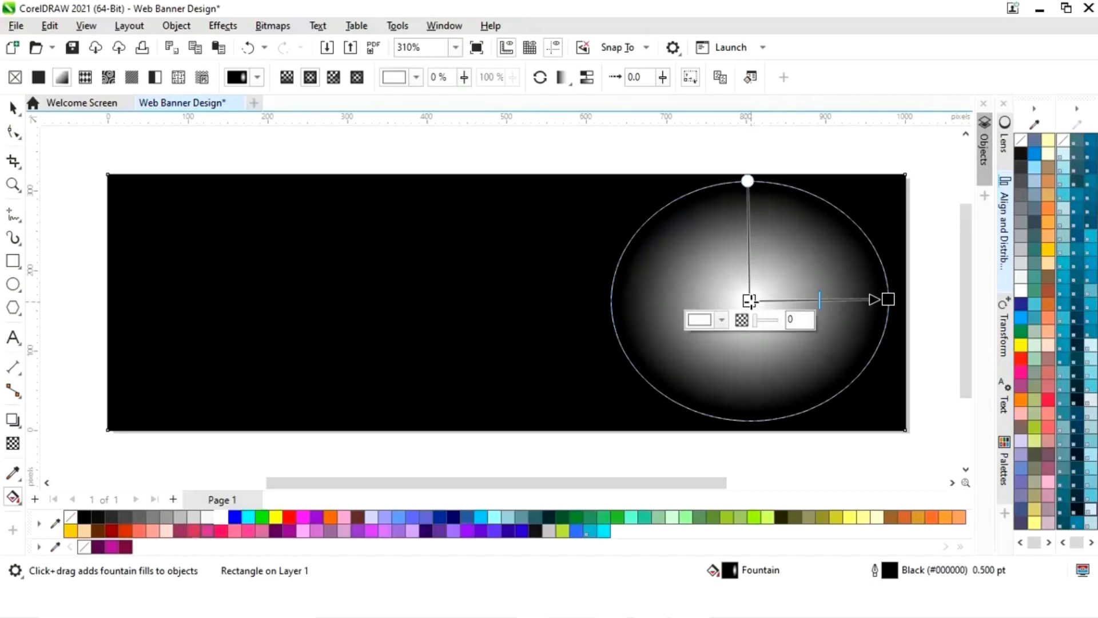
pyautogui.click(723, 321)
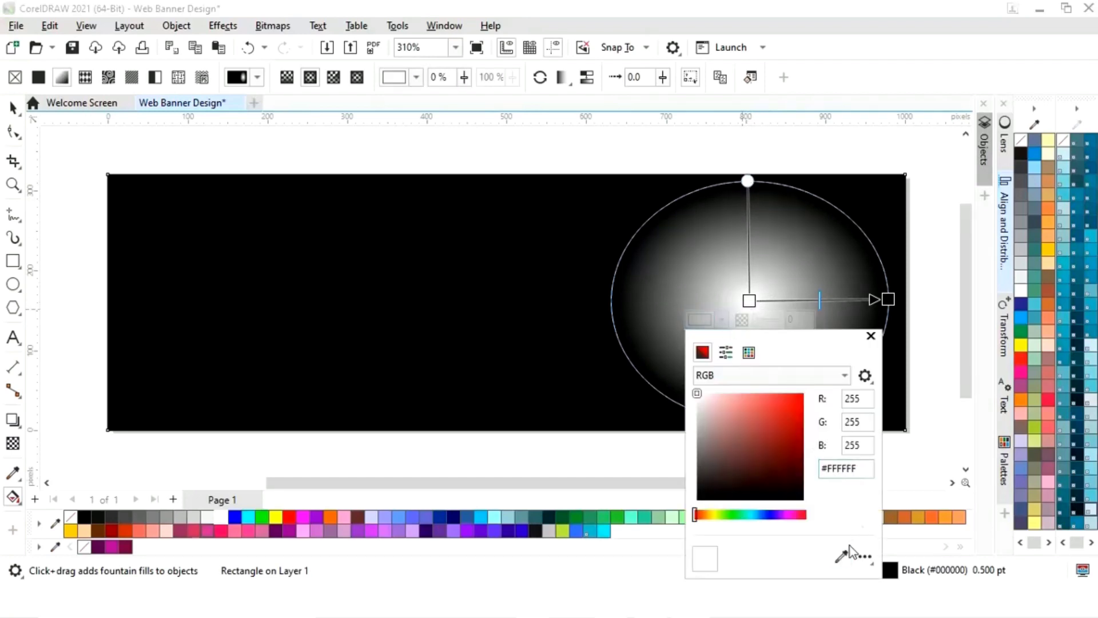
pyautogui.click(841, 557)
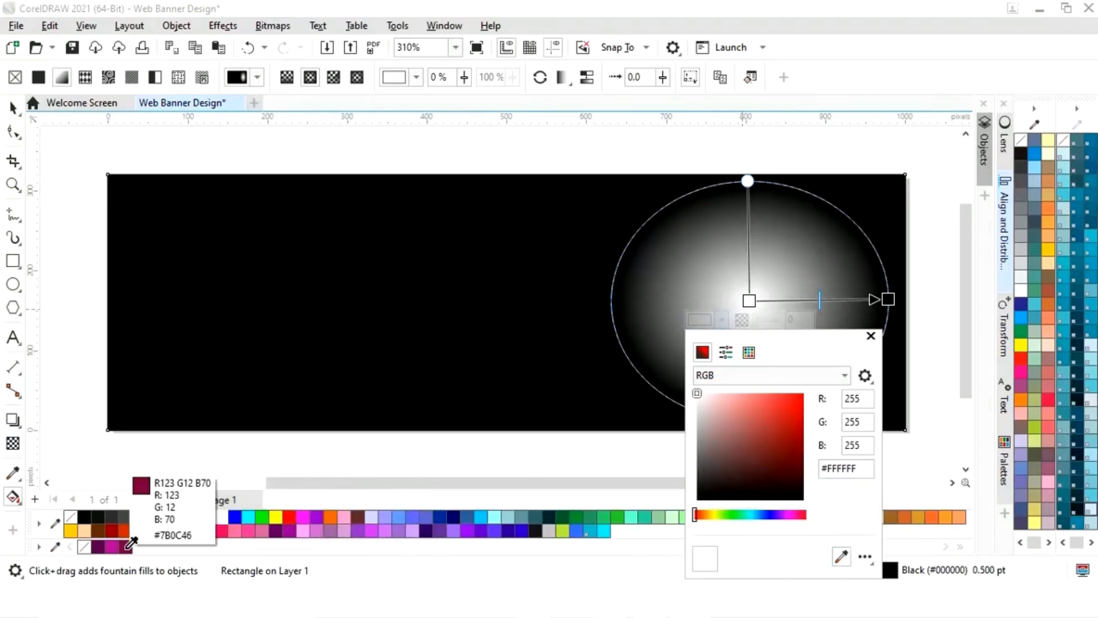
pyautogui.click(126, 546)
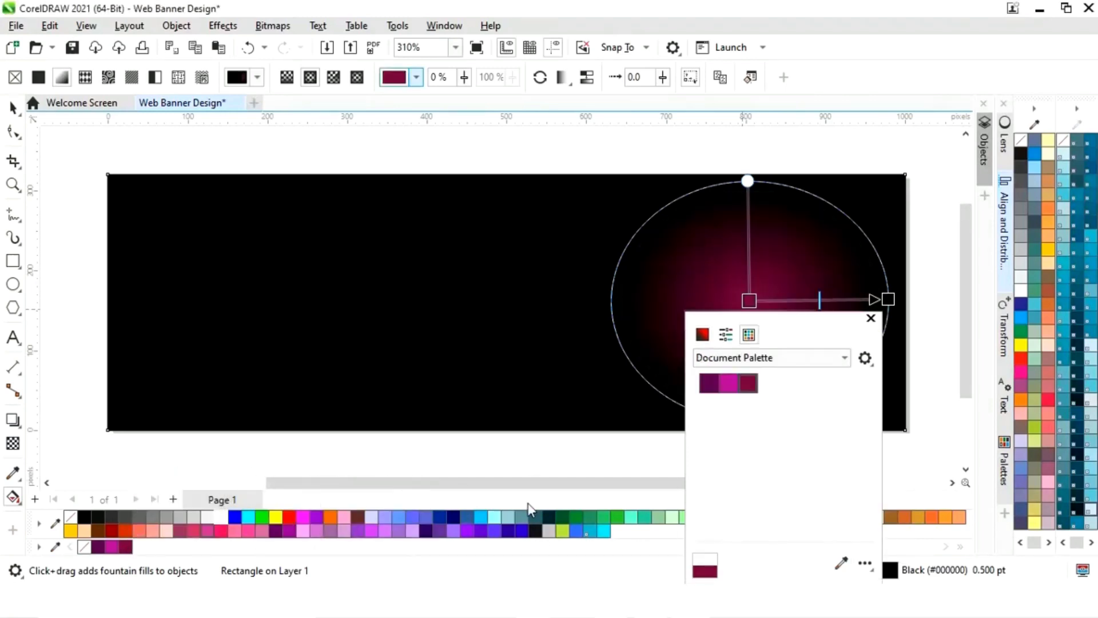
pyautogui.click(871, 319)
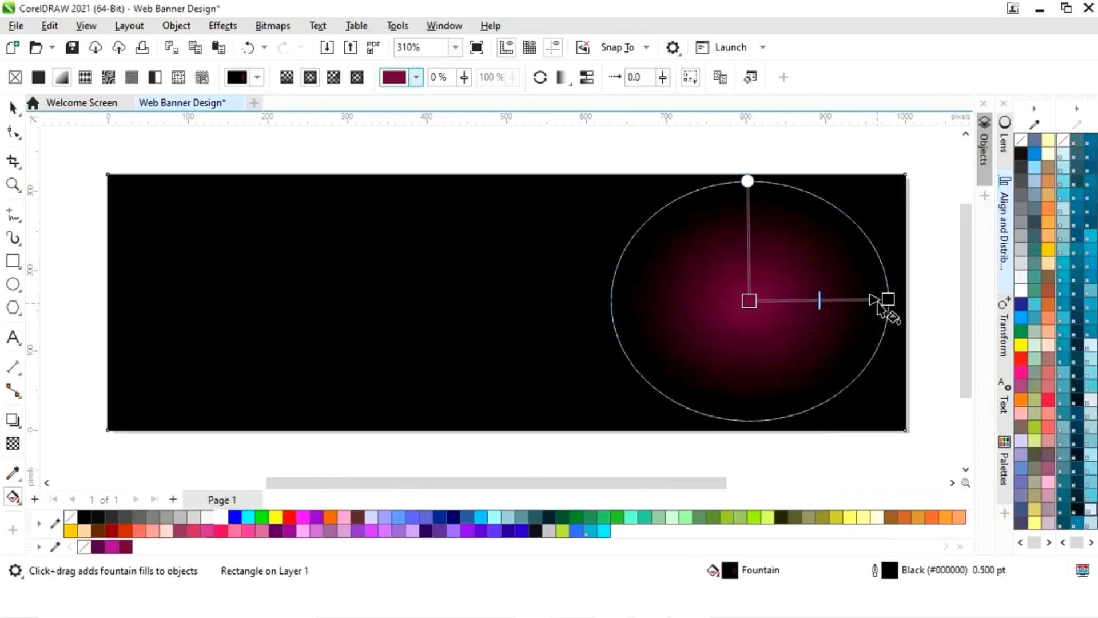
# Widen the gradient ellipse to the banner's right edge, lower its centre slightly, and shift the midpoint outward to enlarge the glow.
pyautogui.moveTo(888, 297); pyautogui.dragTo(904, 297)
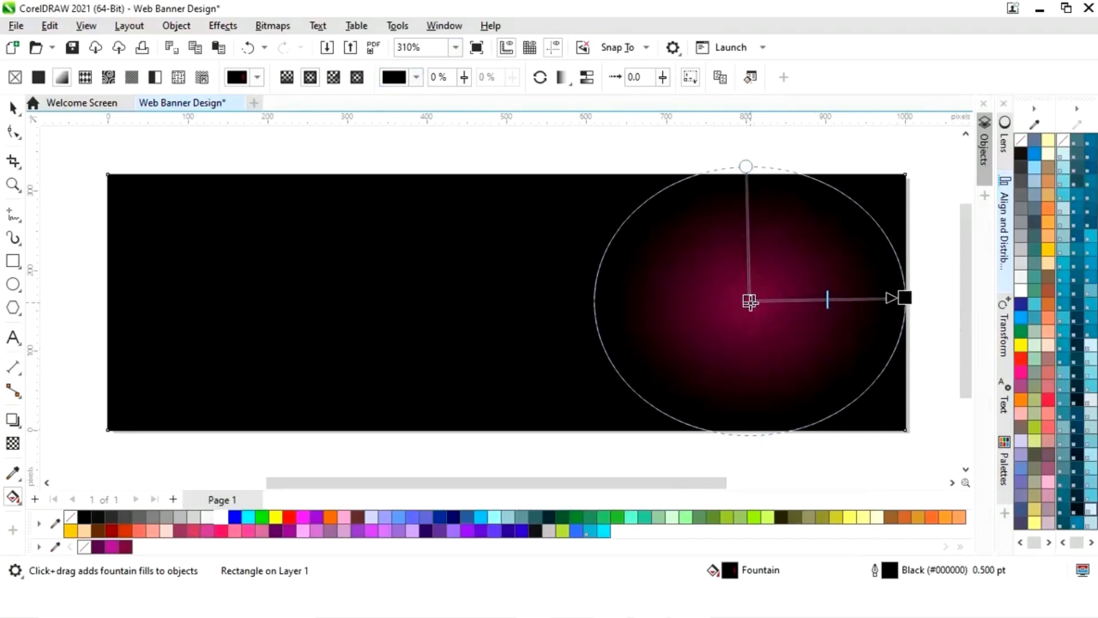
pyautogui.moveTo(749, 301); pyautogui.dragTo(750, 310)
pyautogui.moveTo(903, 298); pyautogui.dragTo(904, 309)
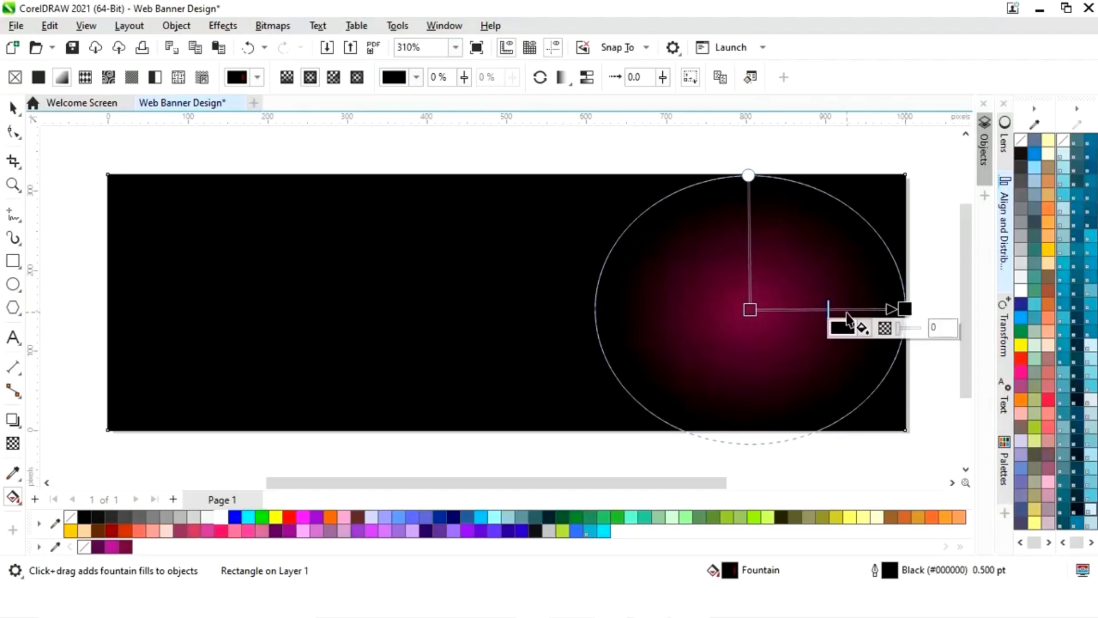
pyautogui.moveTo(829, 308)
pyautogui.mouseDown()
pyautogui.moveTo(861, 310)
pyautogui.moveTo(841, 310)
pyautogui.mouseUp()
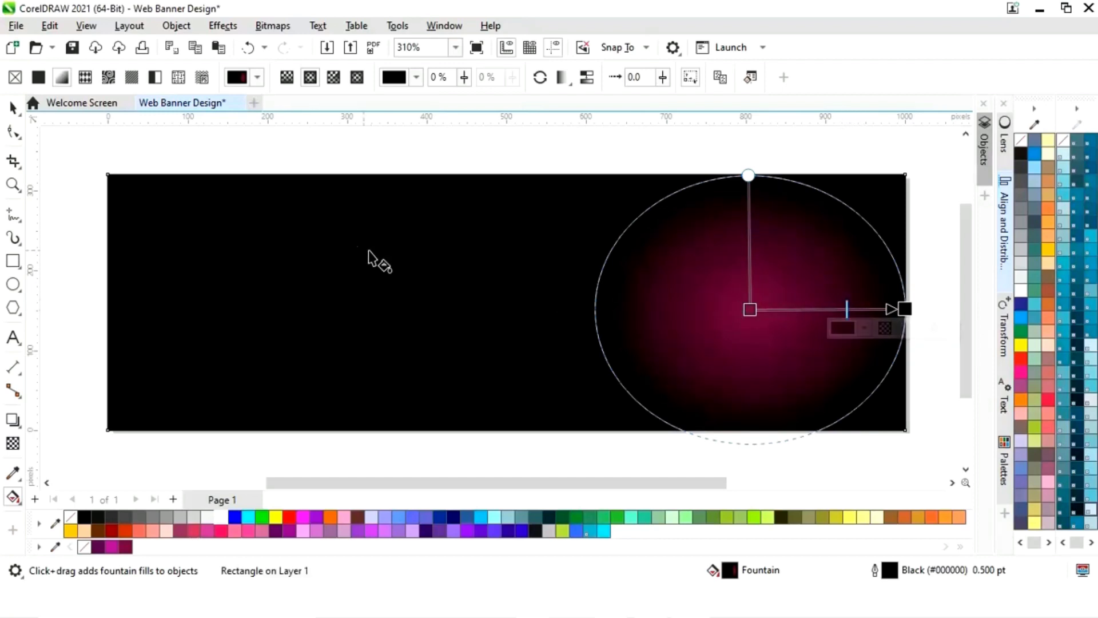
pyautogui.click(13, 108)
pyautogui.click(299, 146)
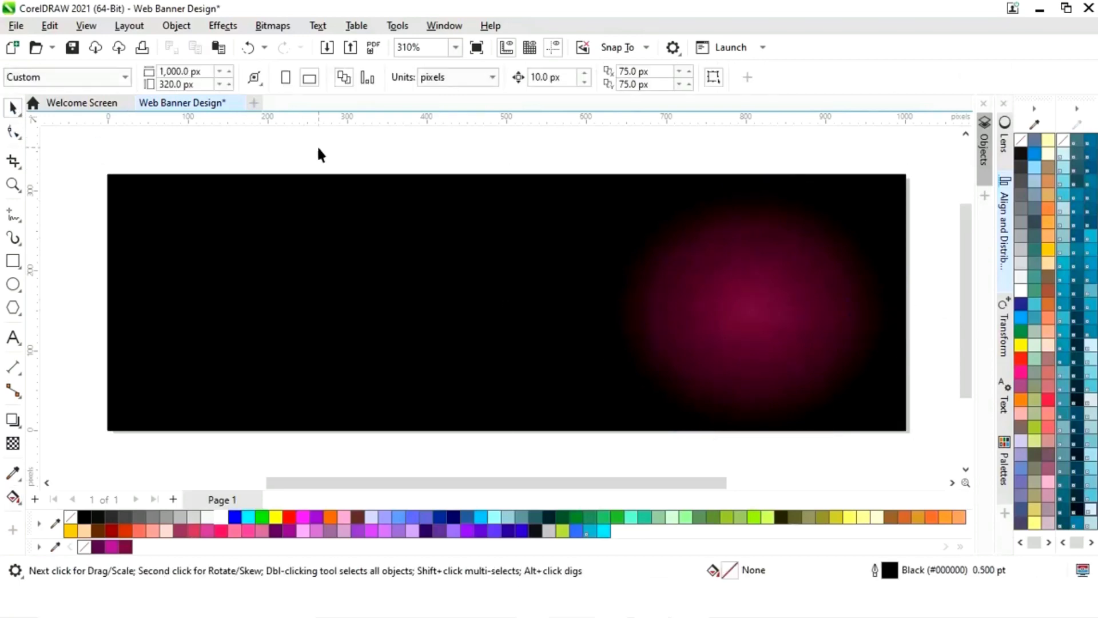
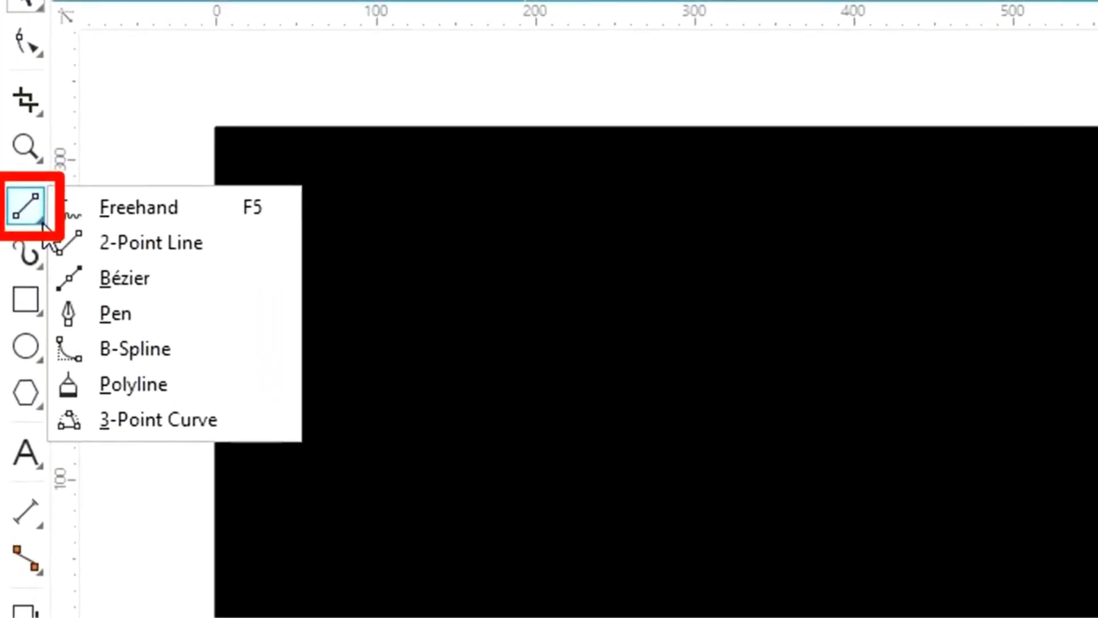
# Draw a two-point line about 378 px wide and 236 px high from the banner's bottom-left corner and give it a white outline.
pyautogui.click(153, 245)
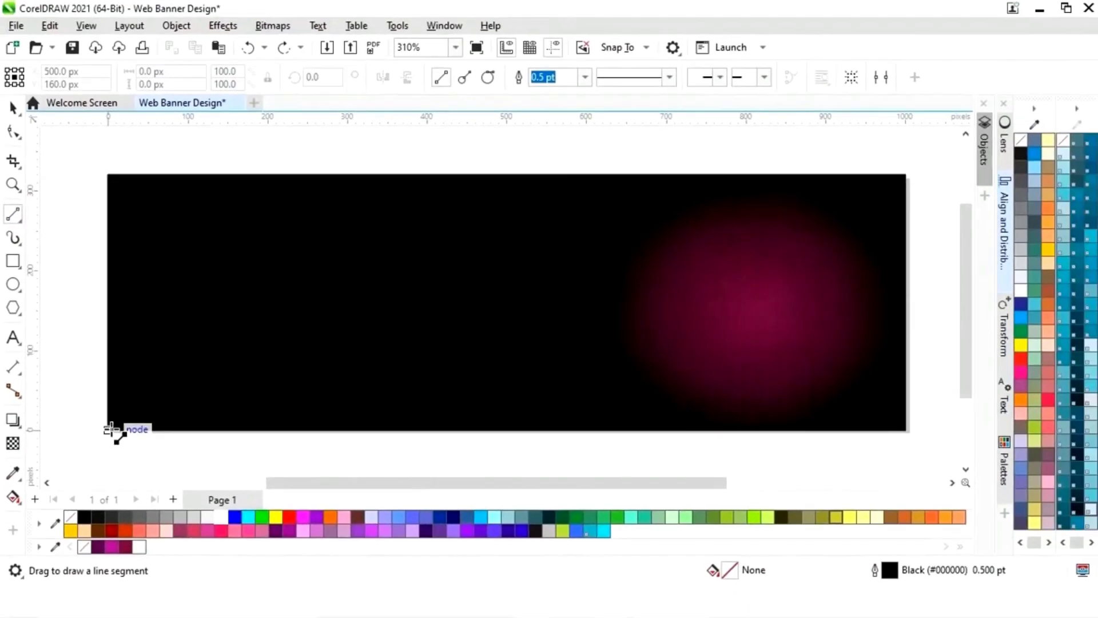
pyautogui.moveTo(112, 430); pyautogui.dragTo(411, 244)
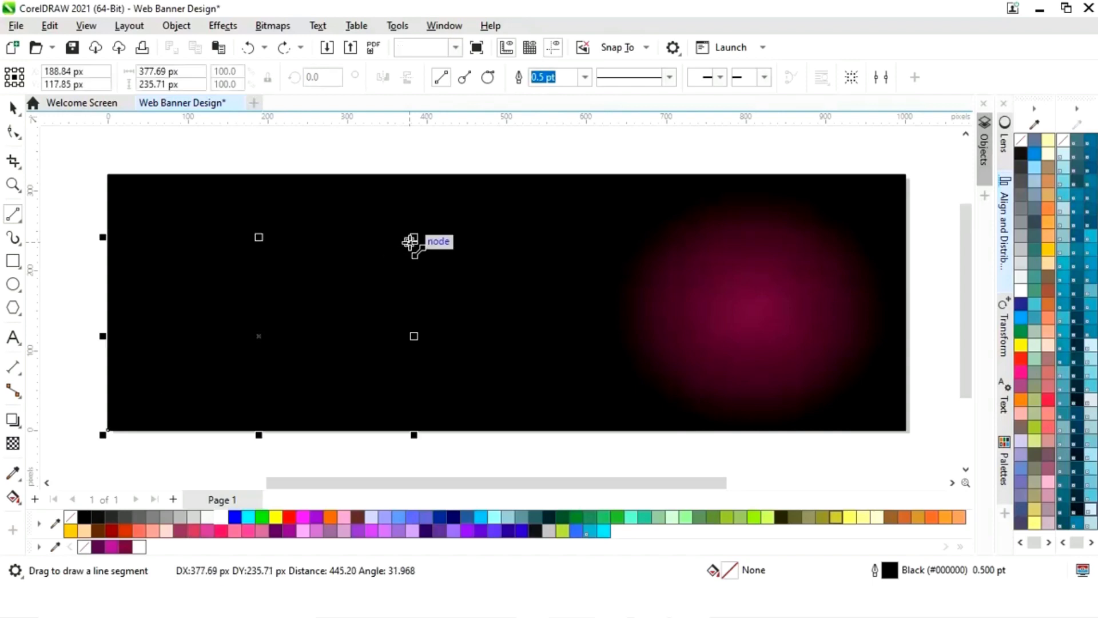
pyautogui.rightClick(220, 516)
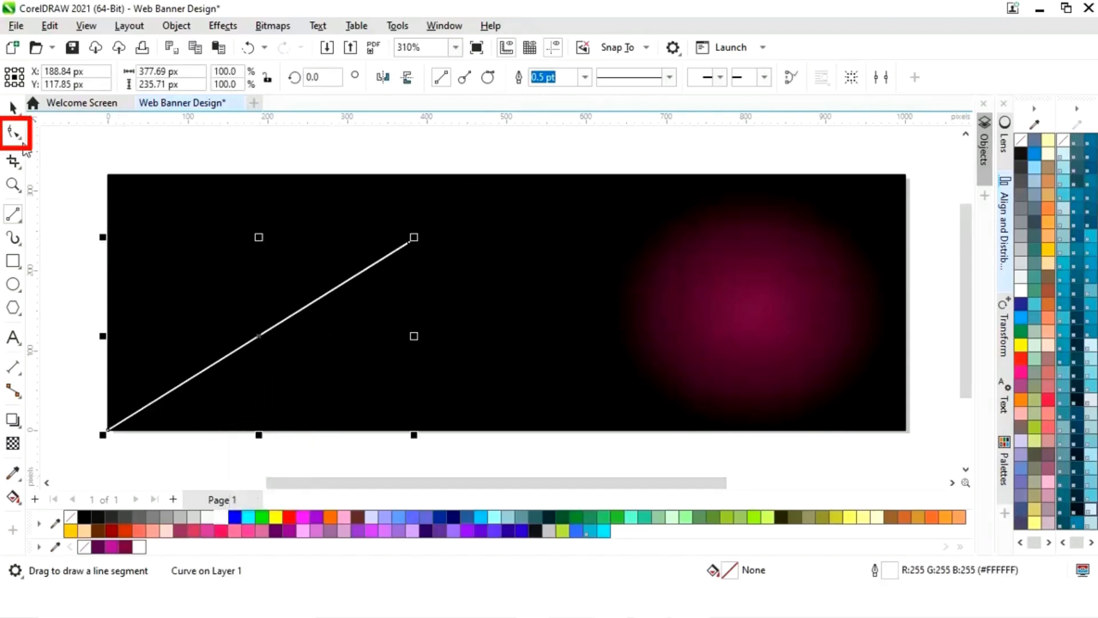
# Convert the white line to a curve and shape it into a smooth wave rising from the corner and bending down at its upper end.
pyautogui.click(13, 131)
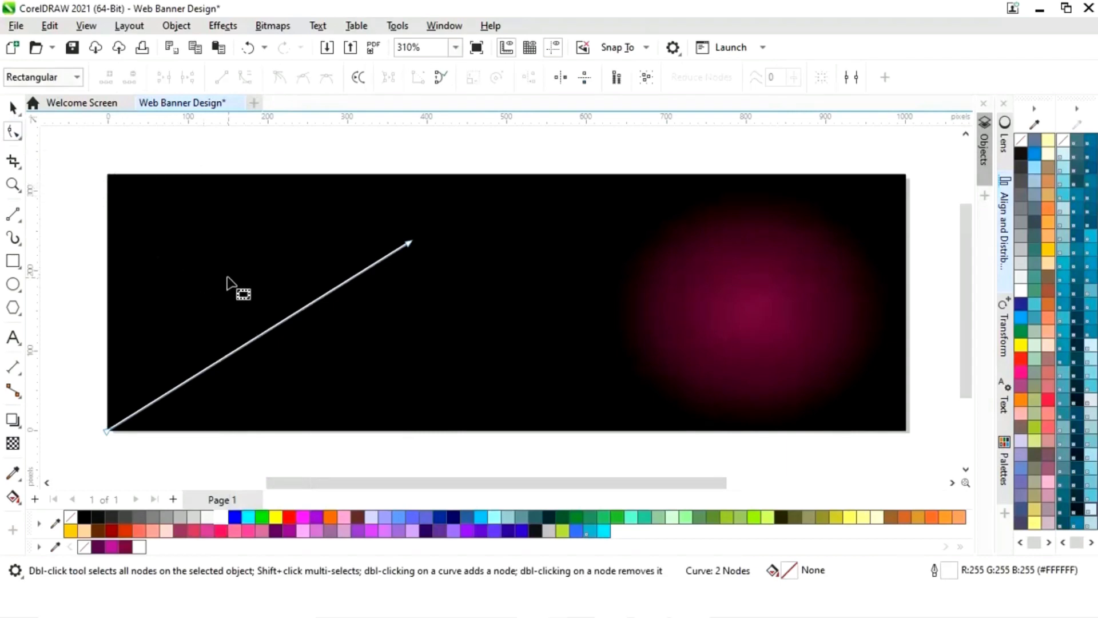
pyautogui.click(268, 332)
pyautogui.click(269, 330)
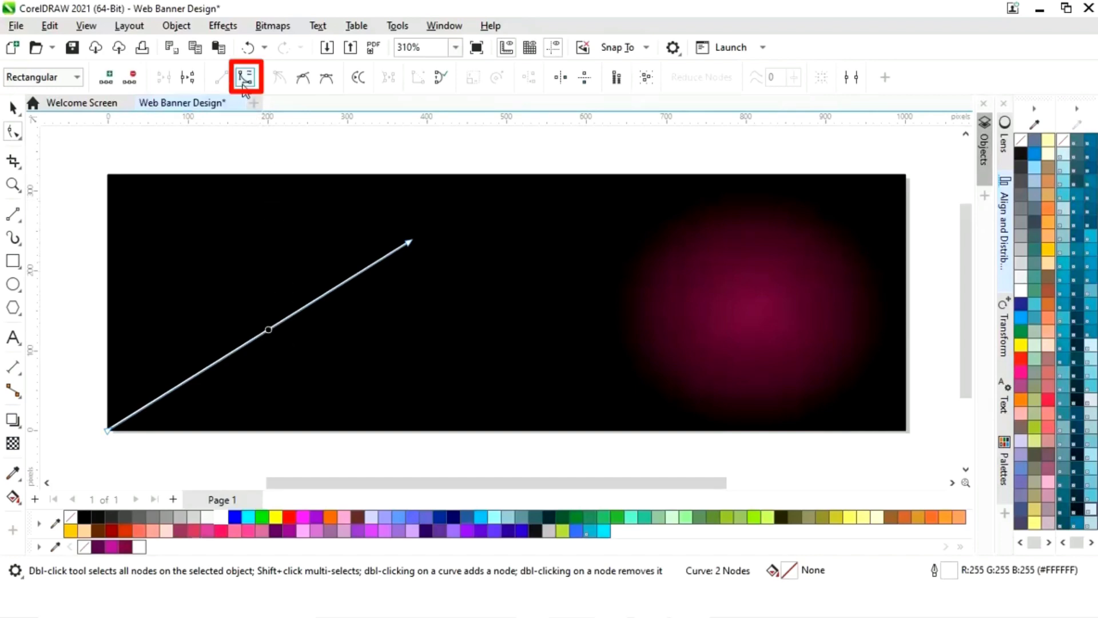
pyautogui.click(245, 79)
pyautogui.moveTo(315, 309); pyautogui.dragTo(254, 174)
pyautogui.moveTo(207, 368); pyautogui.dragTo(223, 388)
pyautogui.moveTo(252, 175); pyautogui.dragTo(237, 152)
pyautogui.moveTo(408, 240); pyautogui.dragTo(446, 232)
pyautogui.moveTo(277, 146); pyautogui.dragTo(267, 188)
pyautogui.scroll(1, 269, 136)
pyautogui.scroll(-1, 964, 316)
pyautogui.moveTo(268, 147); pyautogui.dragTo(269, 156)
# Duplicate the wave curve to the right along the banner's bottom edge and scale the copy down to 32.6%.
pyautogui.press('space')
pyautogui.moveTo(277, 331); pyautogui.dragTo(645, 334)
pyautogui.moveTo(818, 220); pyautogui.dragTo(669, 333)
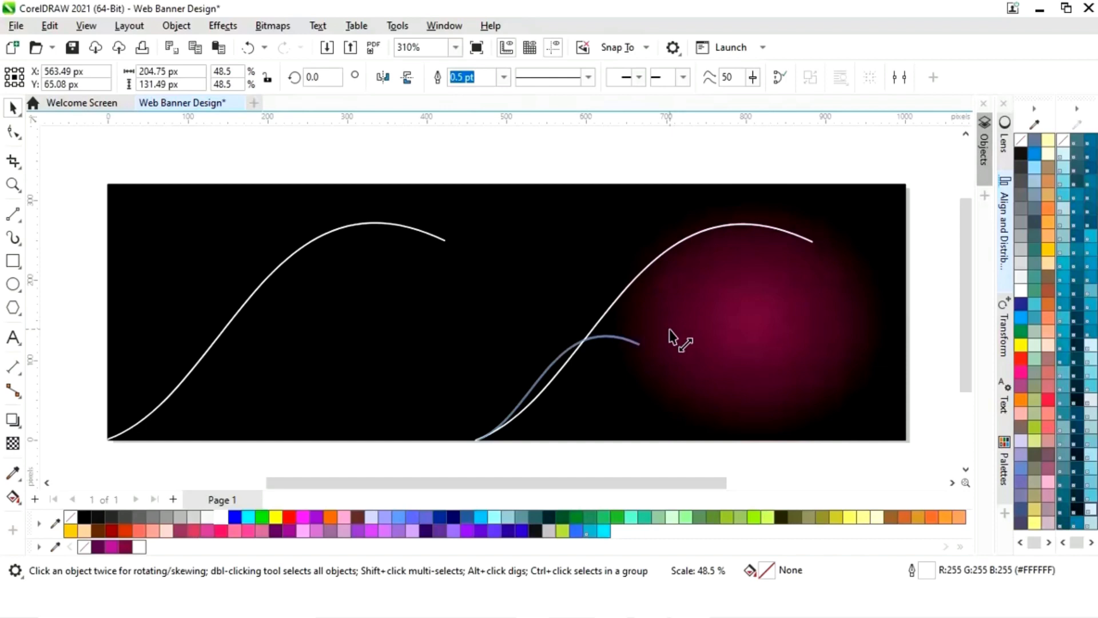
pyautogui.moveTo(669, 330); pyautogui.dragTo(592, 357)
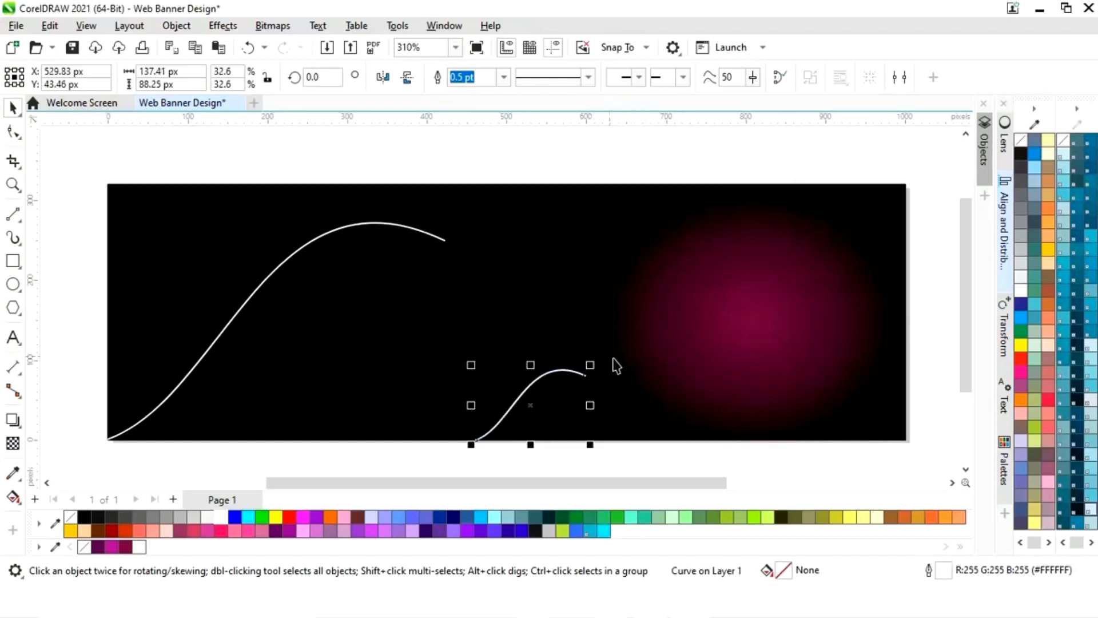
pyautogui.click(371, 461)
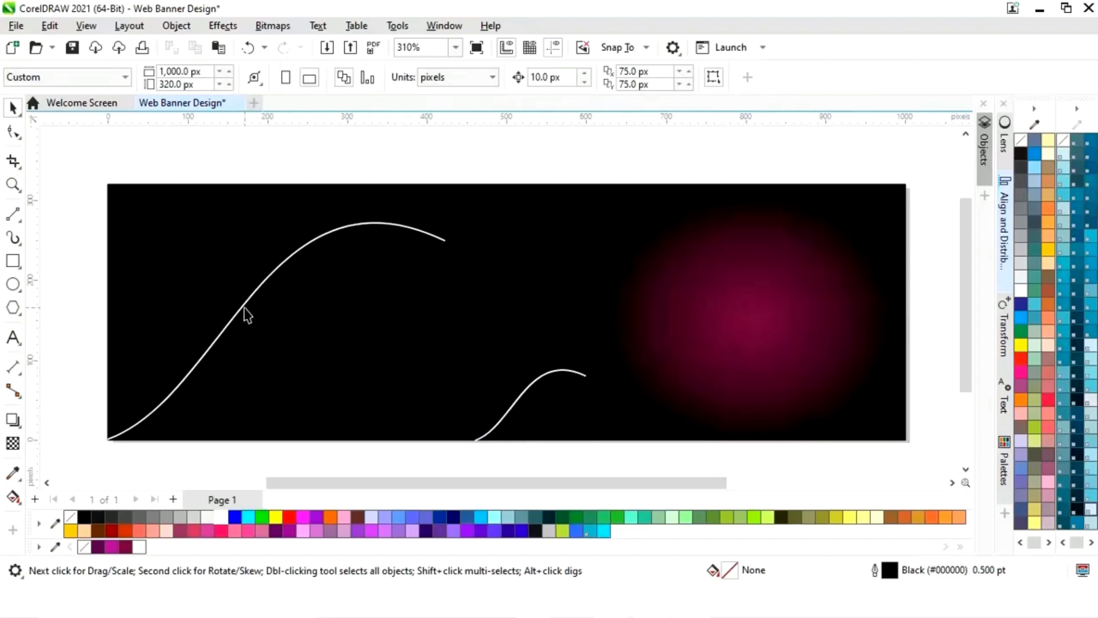
# Blend the small wave curve with the large one using 20 steps.
pyautogui.click(518, 403)
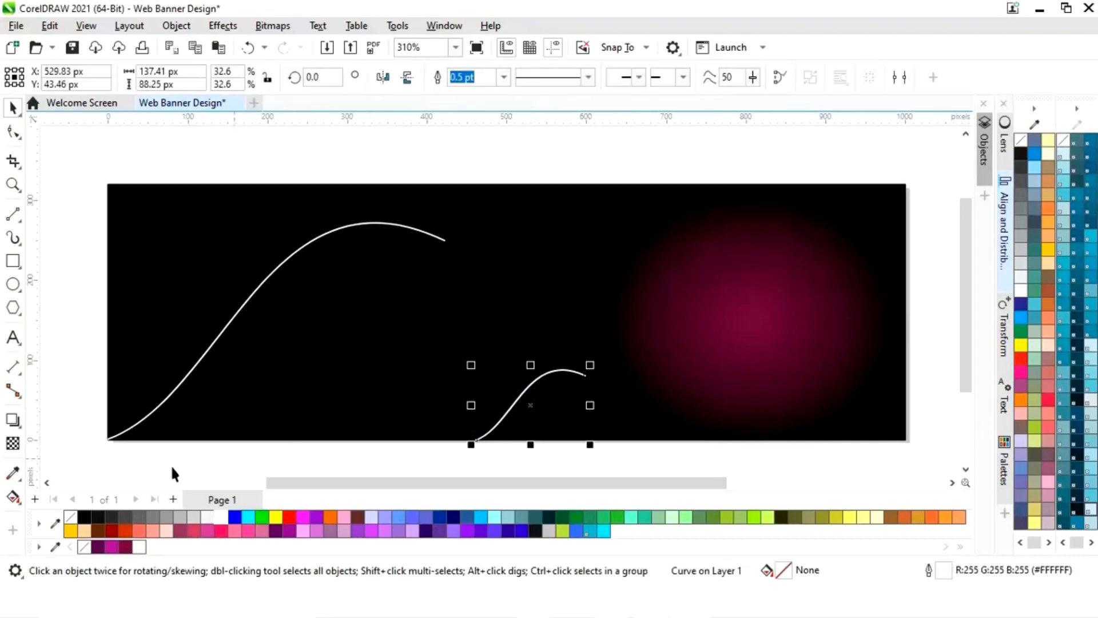
pyautogui.click(22, 428)
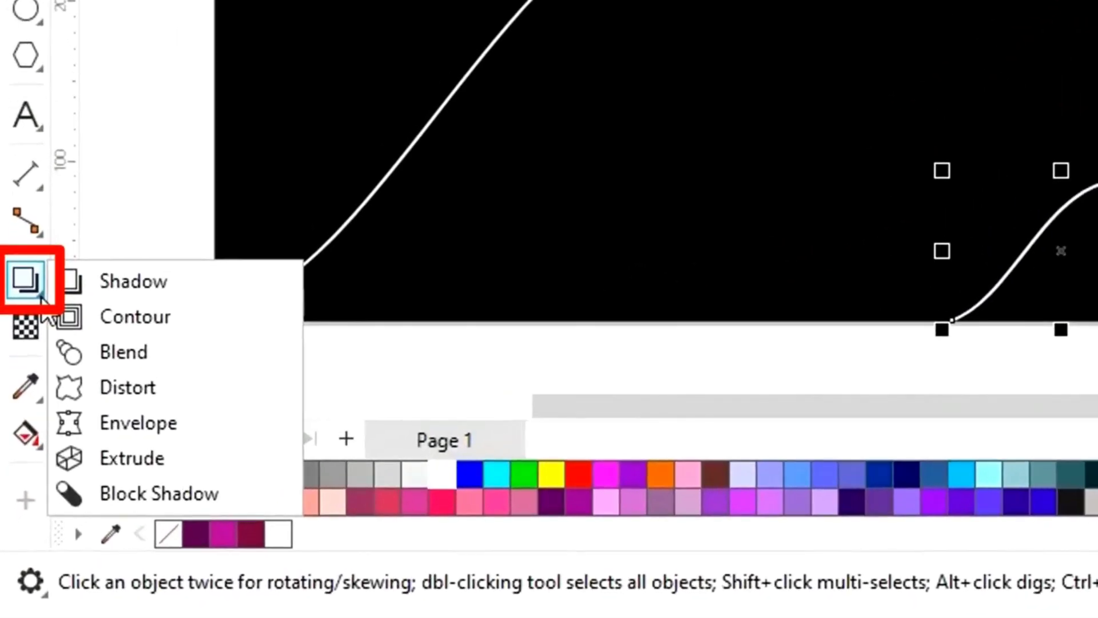
pyautogui.click(144, 362)
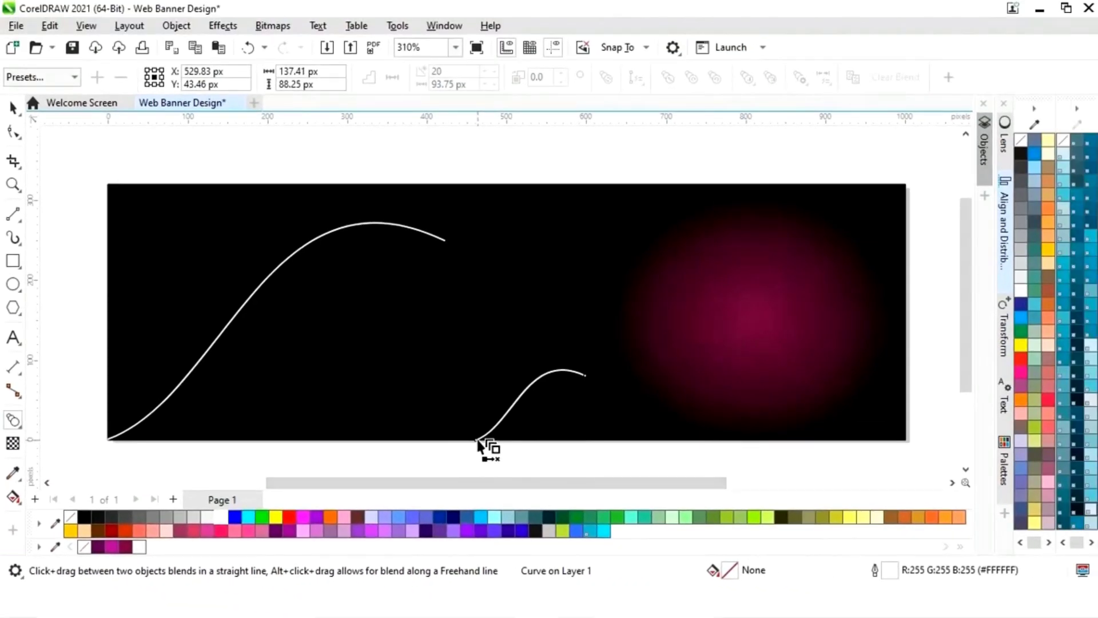
pyautogui.moveTo(477, 440); pyautogui.dragTo(447, 246)
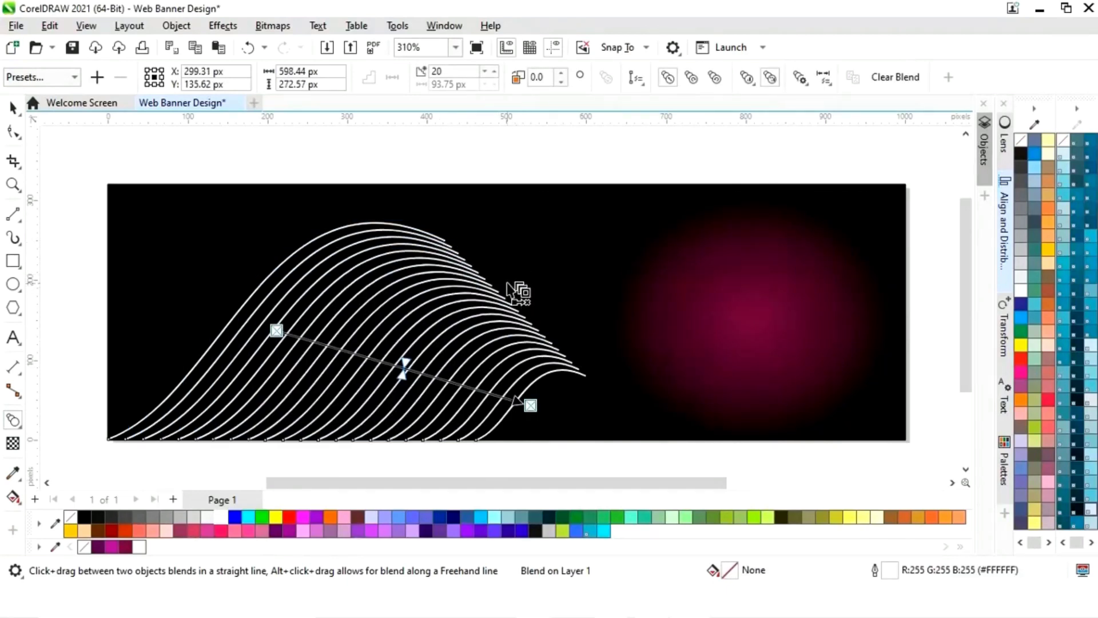
pyautogui.click(12, 109)
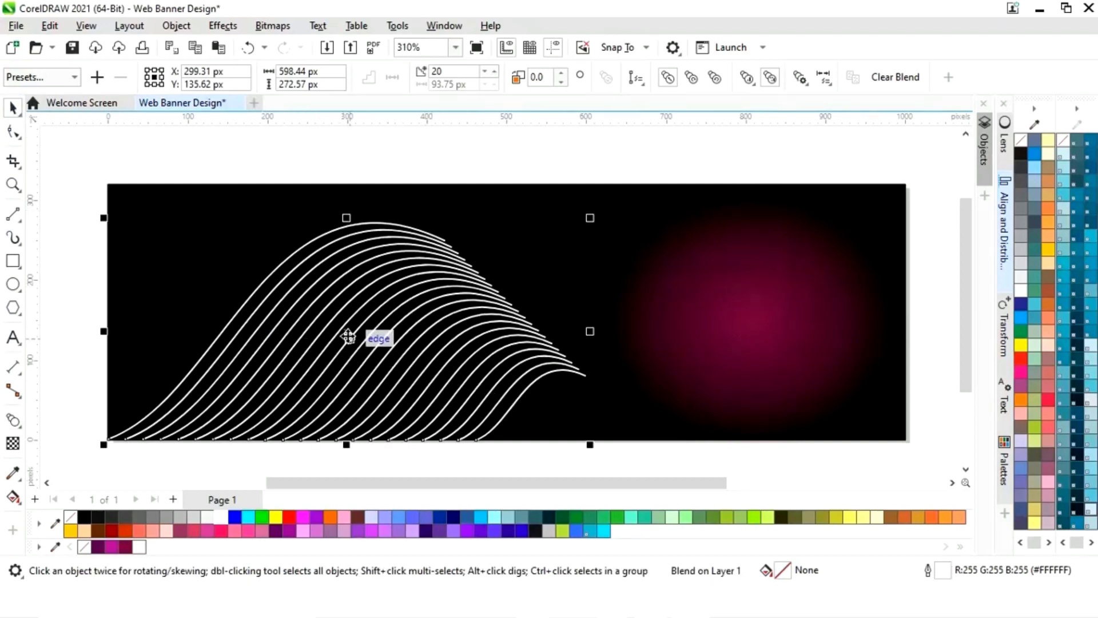
# Duplicate the wave blend over the magenta glow, centred at about X 772 px, Y 195 px, and group the copy.
pyautogui.moveTo(346, 336); pyautogui.dragTo(723, 292)
pyautogui.scroll(1, 713, 307)
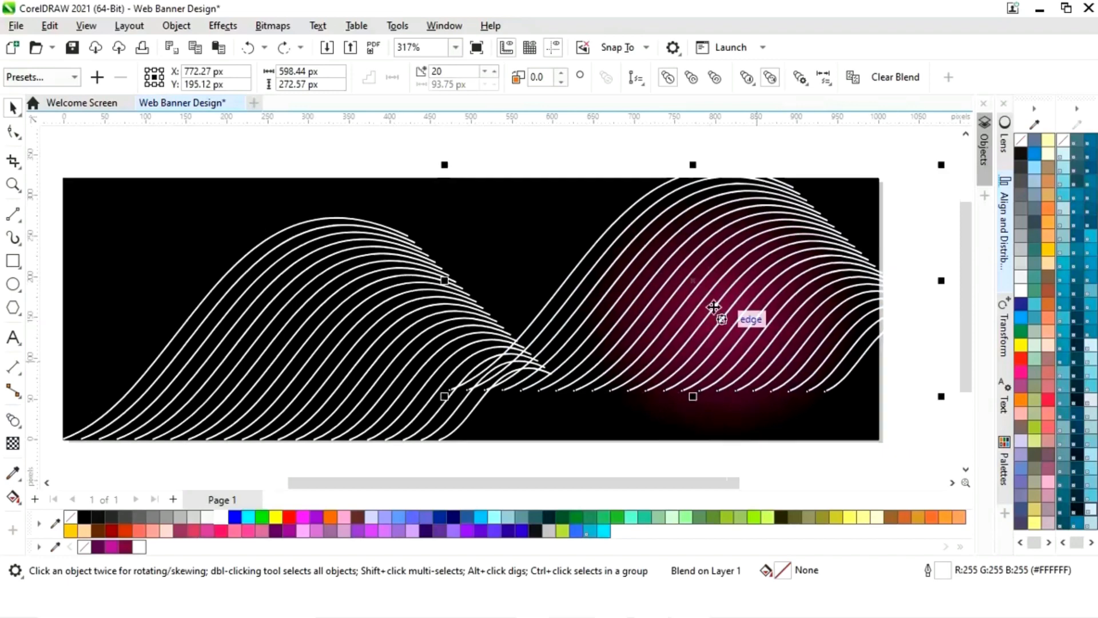
pyautogui.rightClick(704, 293)
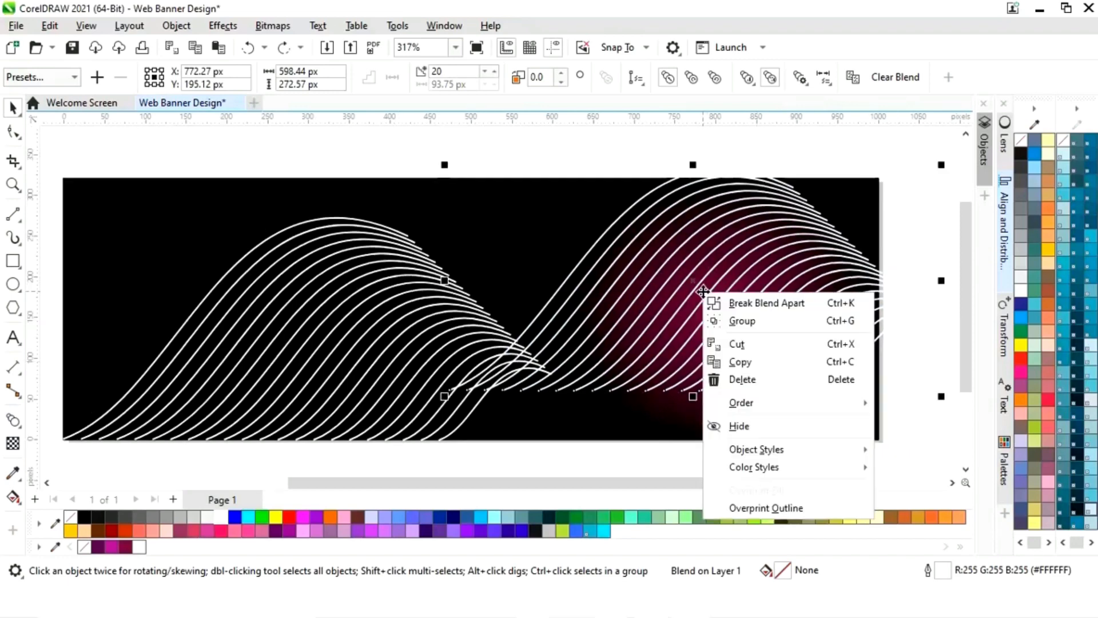
pyautogui.click(743, 321)
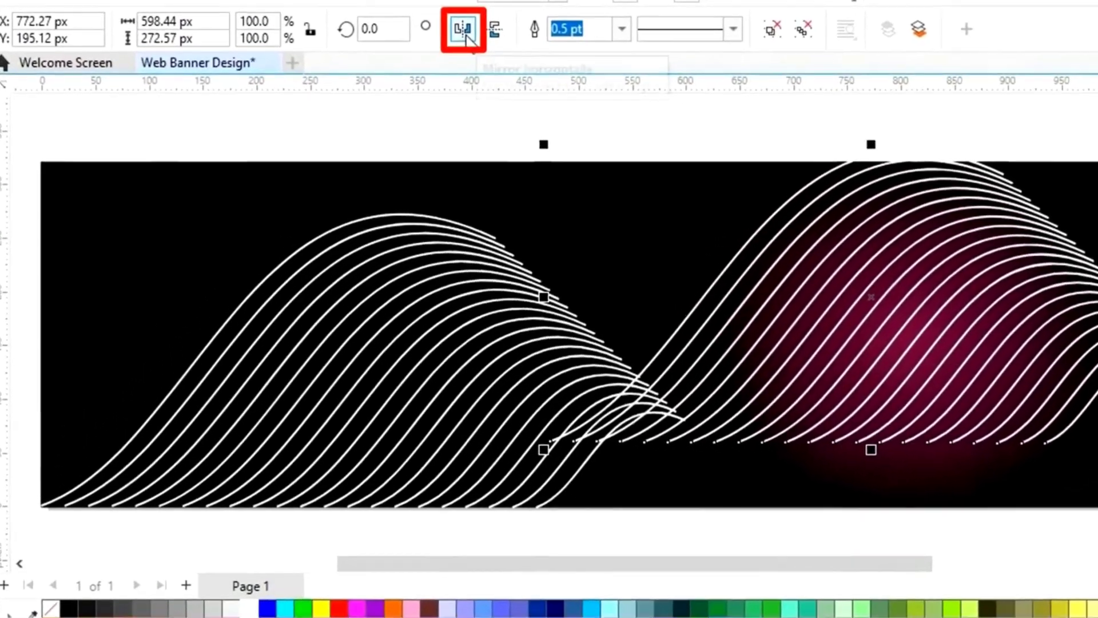
# Mirror the grouped copy horizontally and vertically, and move it so its line ends join those of the original blend.
pyautogui.click(384, 79)
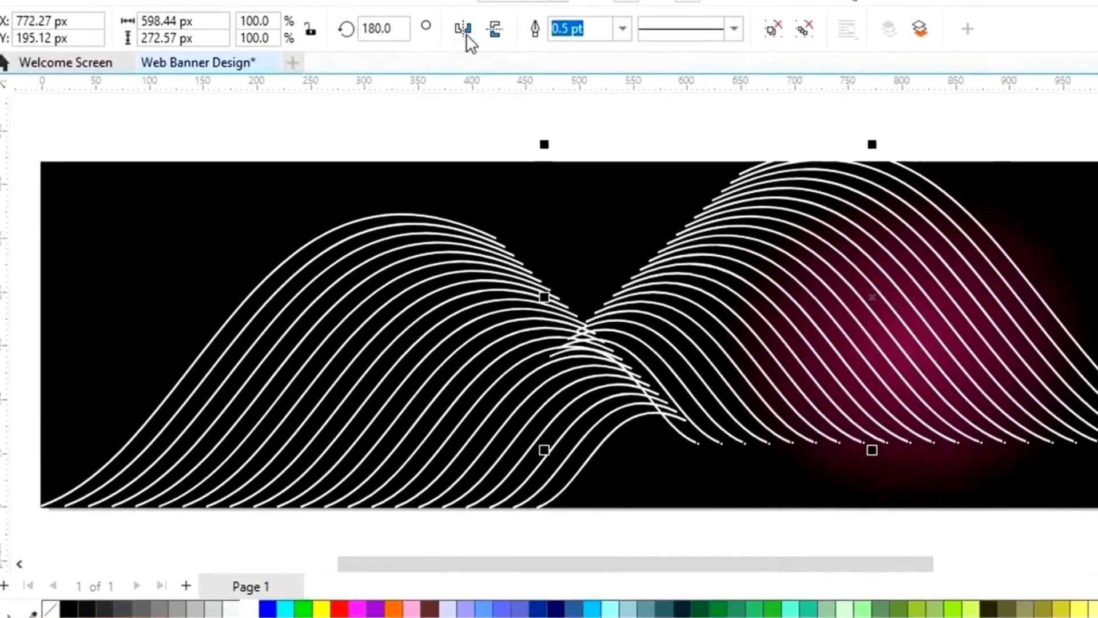
pyautogui.click(495, 33)
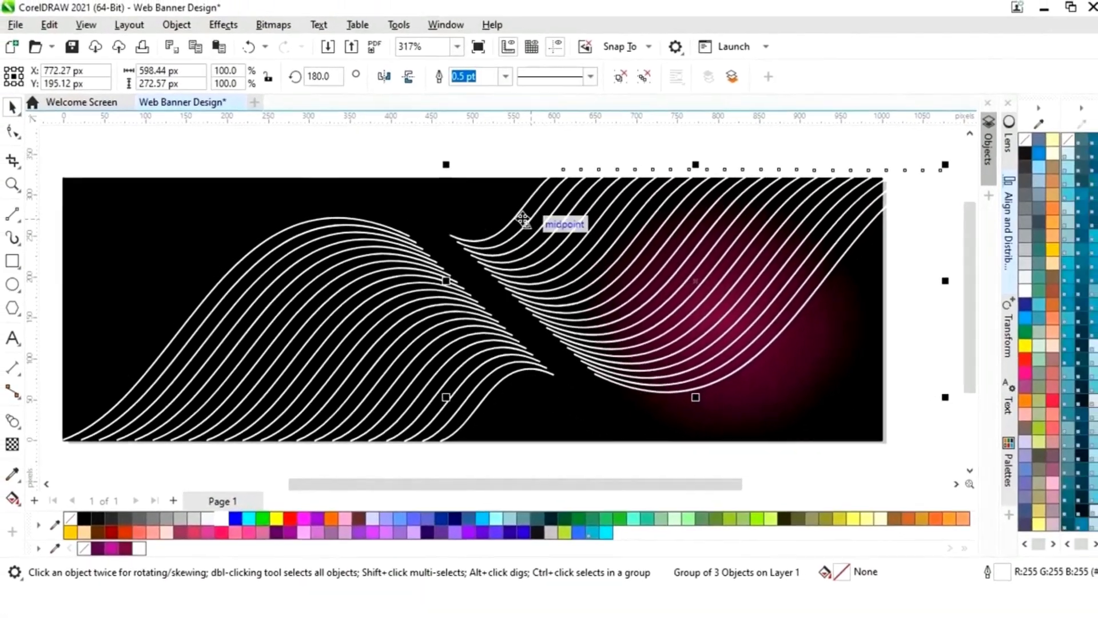
pyautogui.press('z')
pyautogui.moveTo(475, 195); pyautogui.dragTo(586, 268)
pyautogui.moveTo(477, 258); pyautogui.dragTo(478, 260)
pyautogui.moveTo(683, 367); pyautogui.dragTo(428, 361)
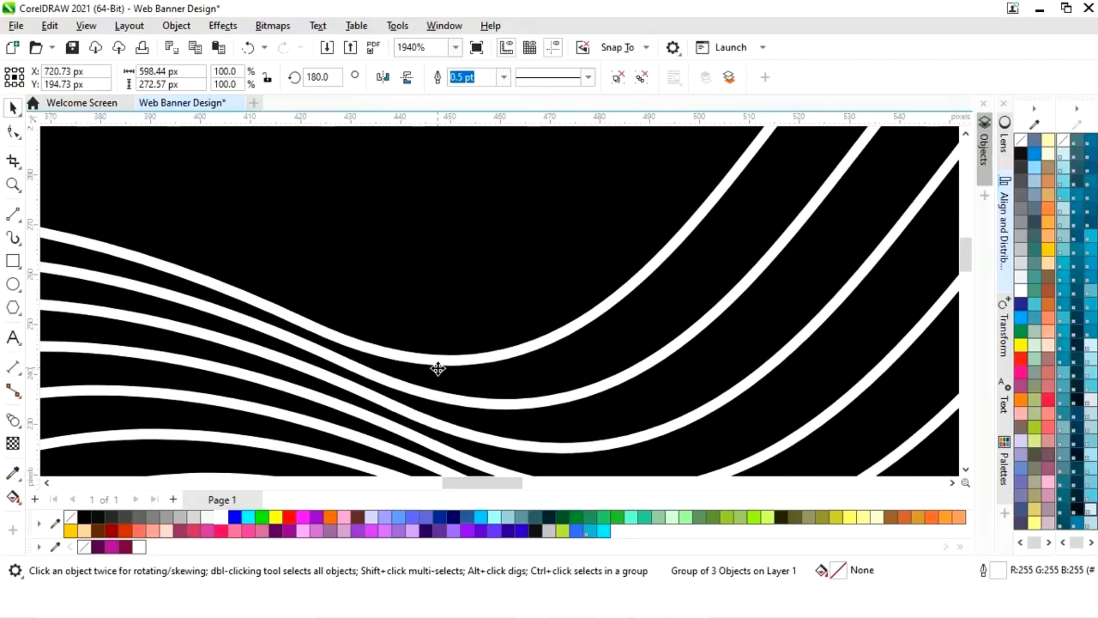
# Select all the wave lines across the banner and group them into a single object.
pyautogui.hotkey('shift', 'F4')
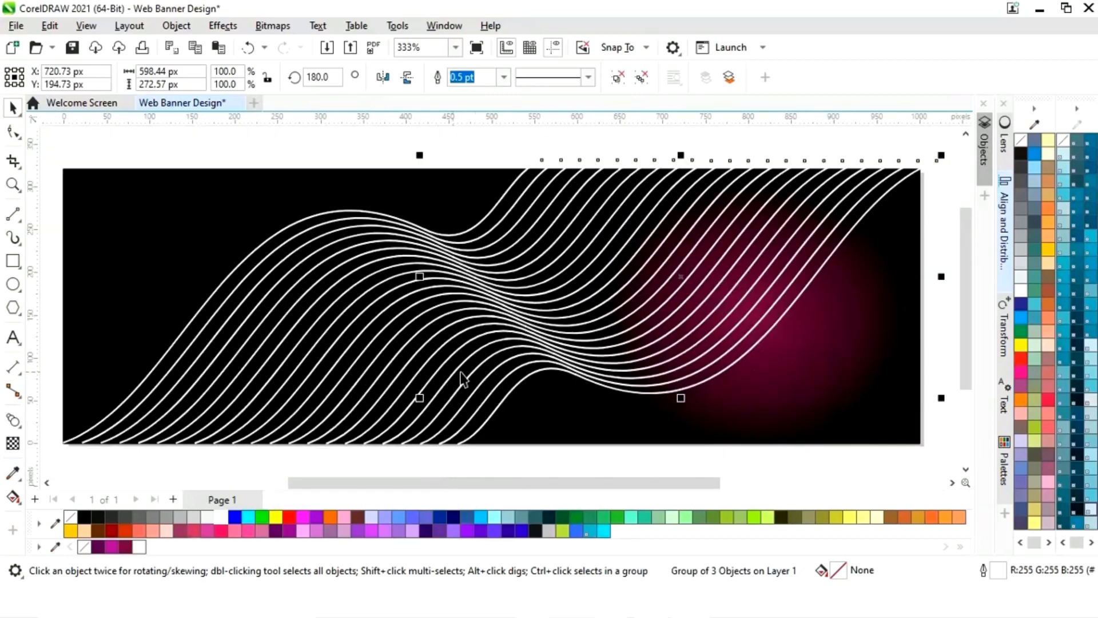
pyautogui.scroll(-1, 646, 296)
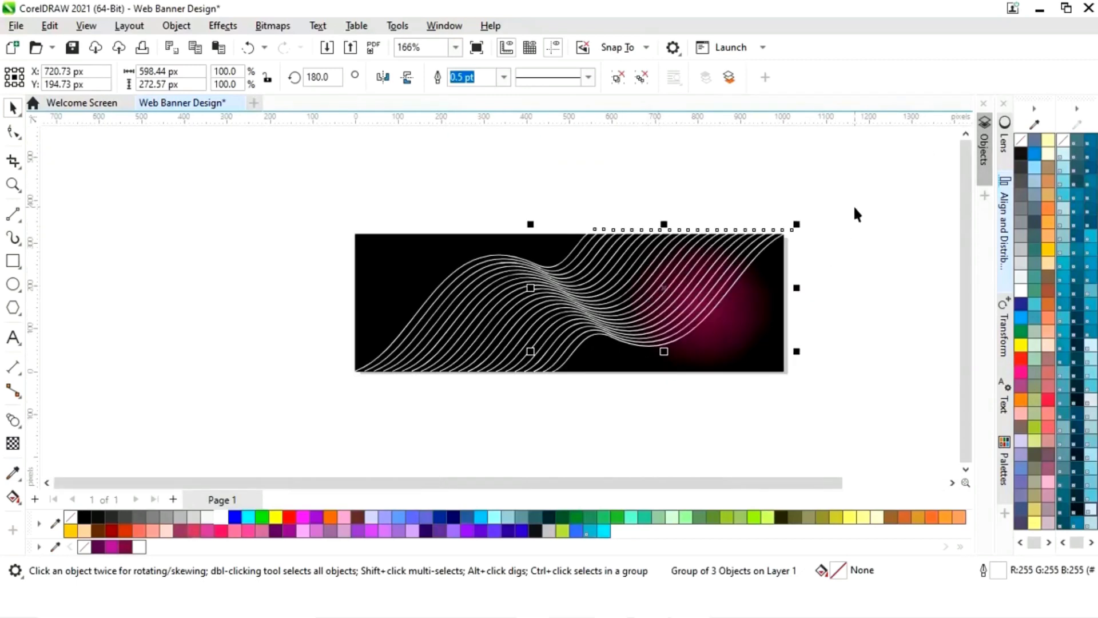
pyautogui.hotkey('ctrl', 'a')
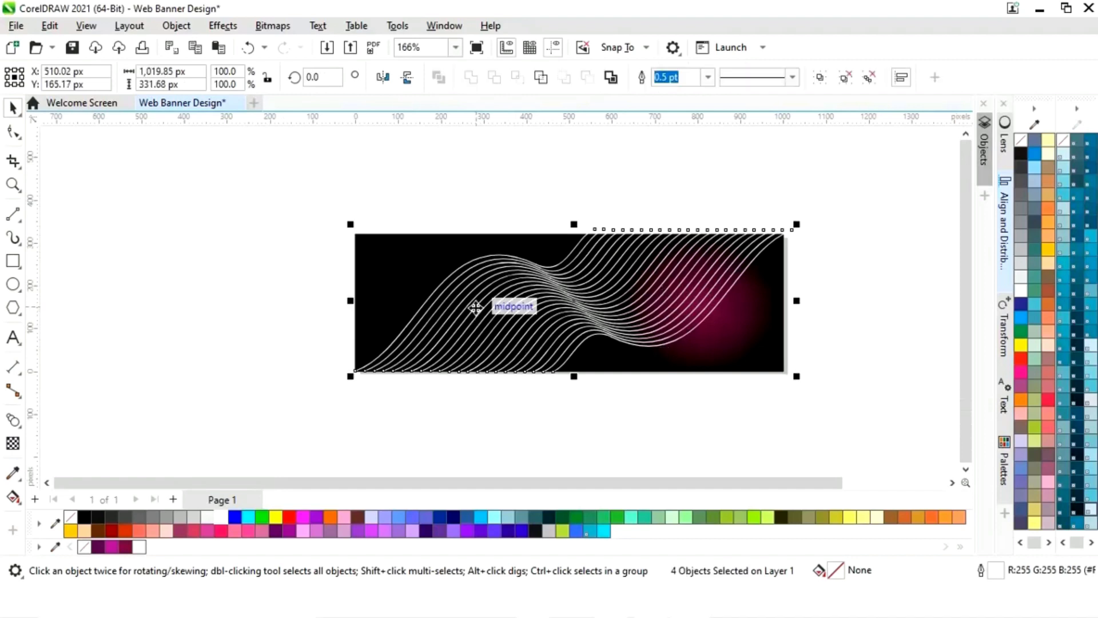
pyautogui.rightClick(475, 308)
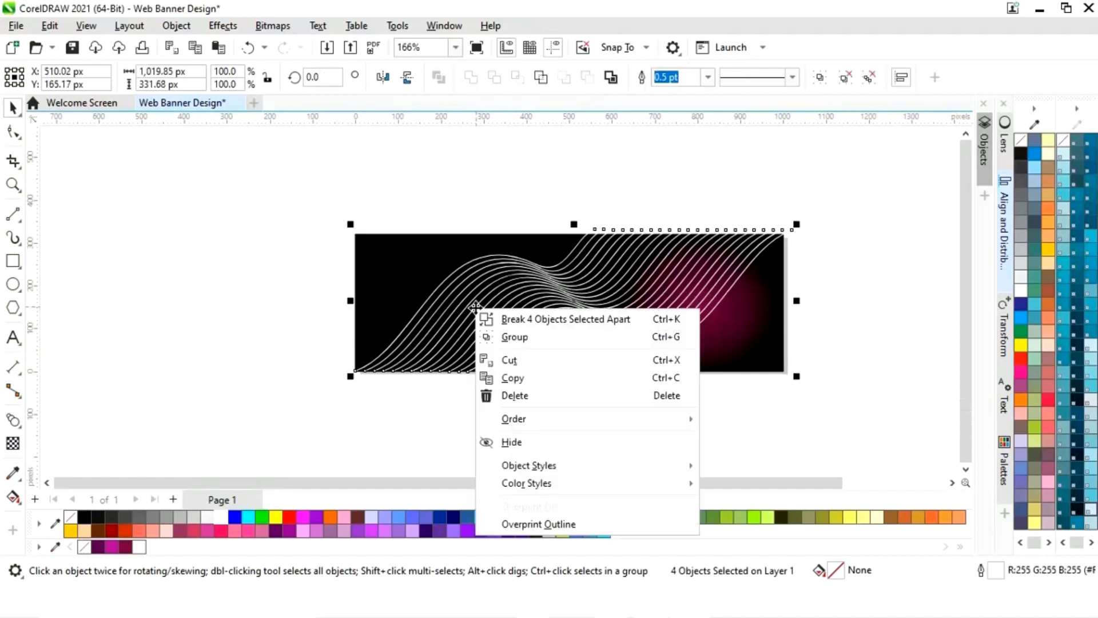
pyautogui.click(518, 340)
# Scale the wave group to about 97.4% so its line ends meet the banner's upper and lower edges.
pyautogui.moveTo(797, 225); pyautogui.dragTo(792, 228)
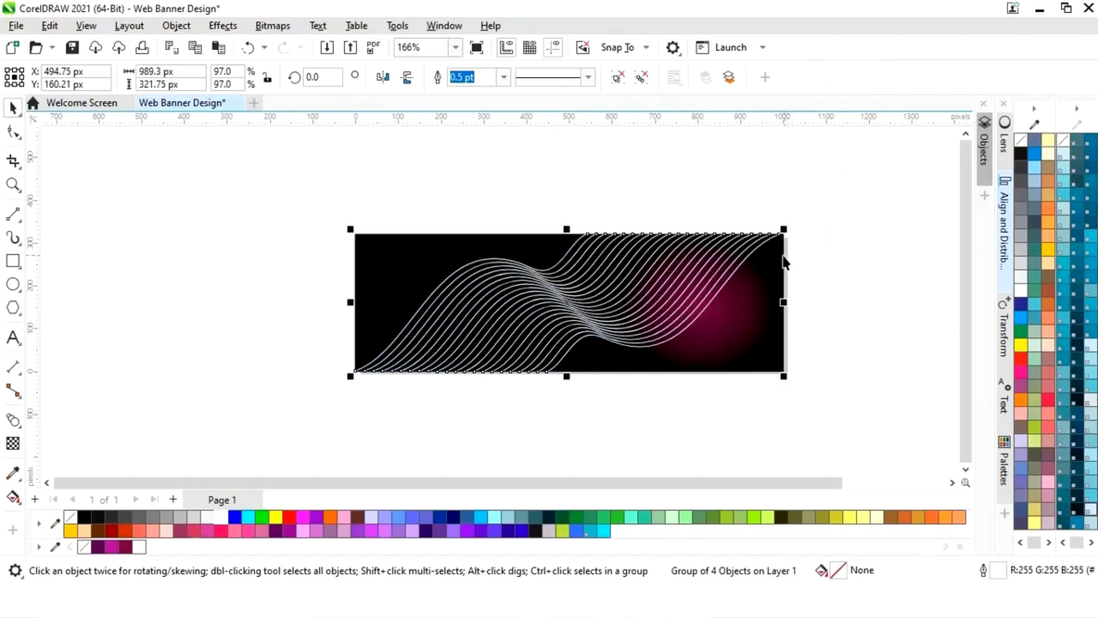
pyautogui.press('z')
pyautogui.moveTo(568, 221); pyautogui.dragTo(811, 289)
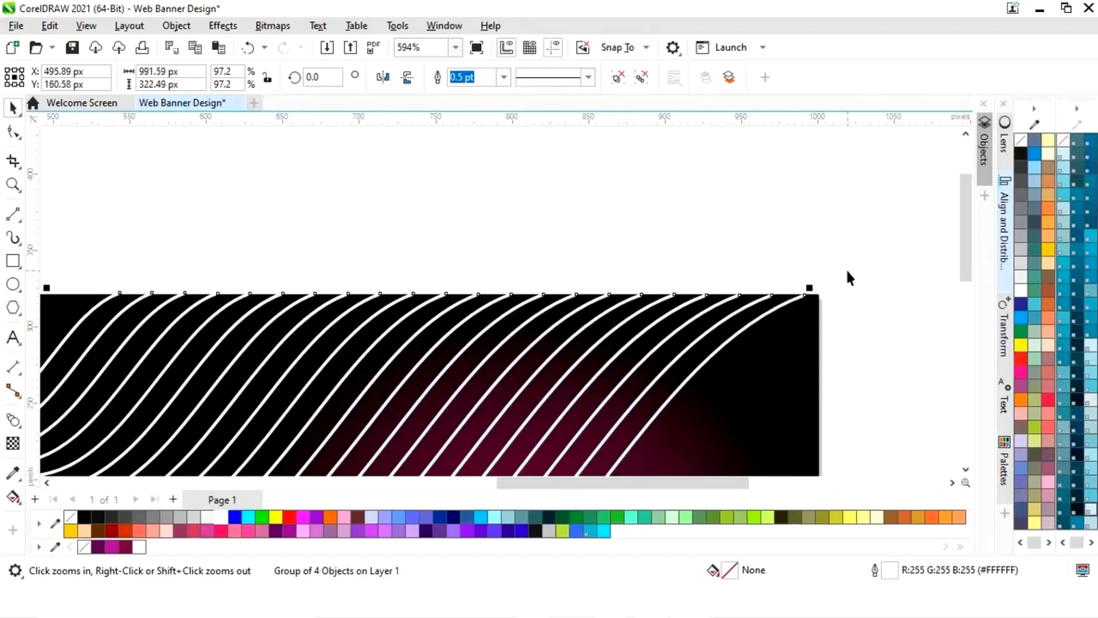
pyautogui.press('F4')
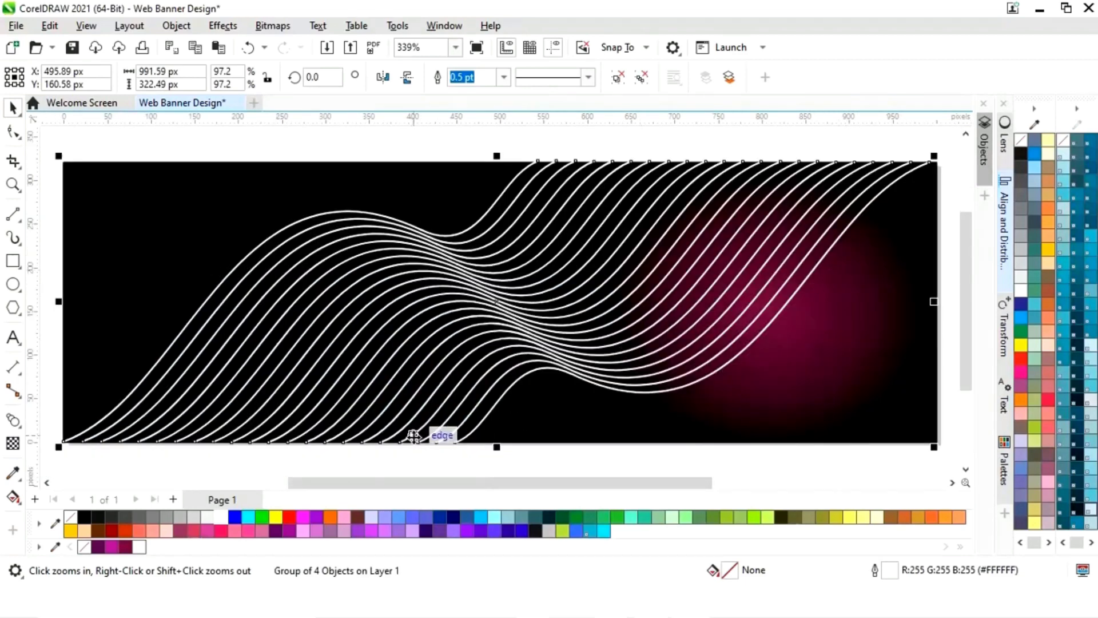
pyautogui.click(454, 458)
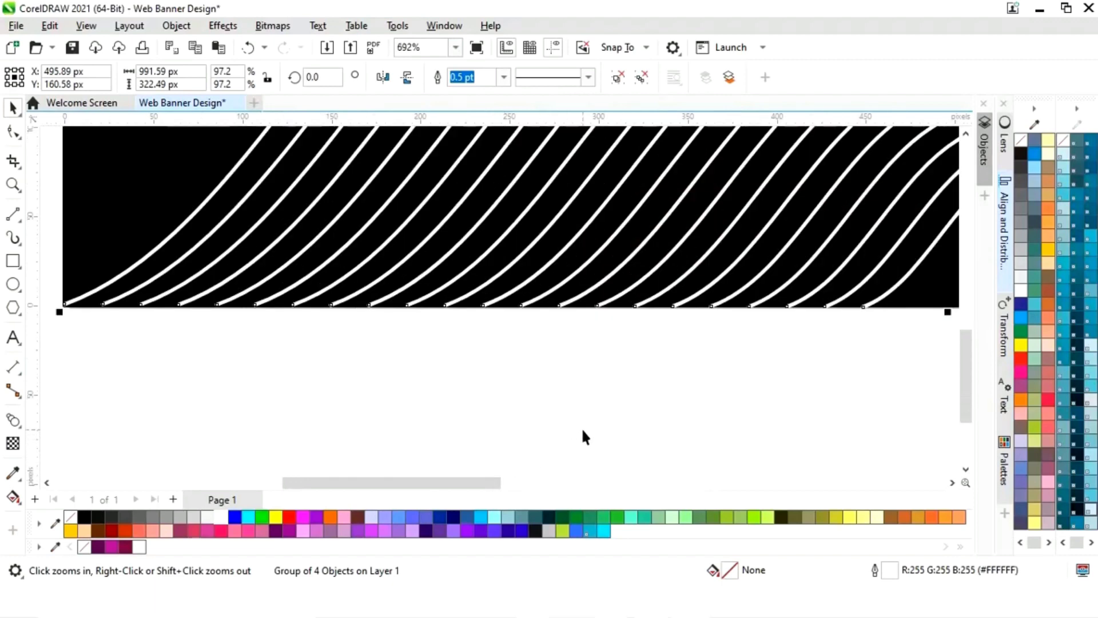
pyautogui.moveTo(59, 314); pyautogui.dragTo(55, 313)
pyautogui.click(281, 372)
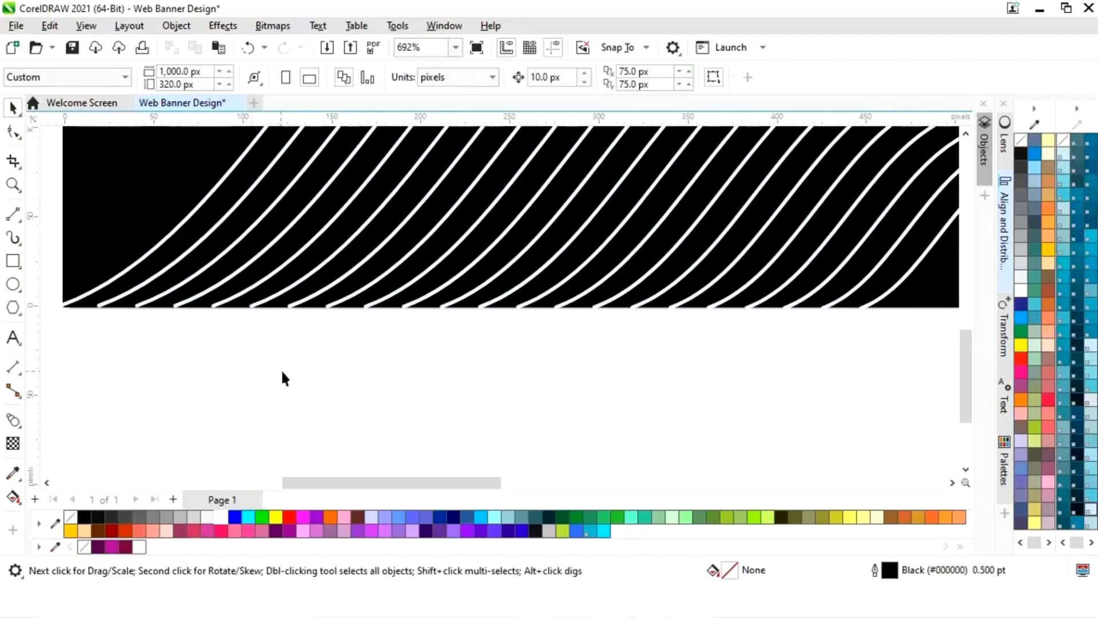
pyautogui.hotkey('shift', 'F4')
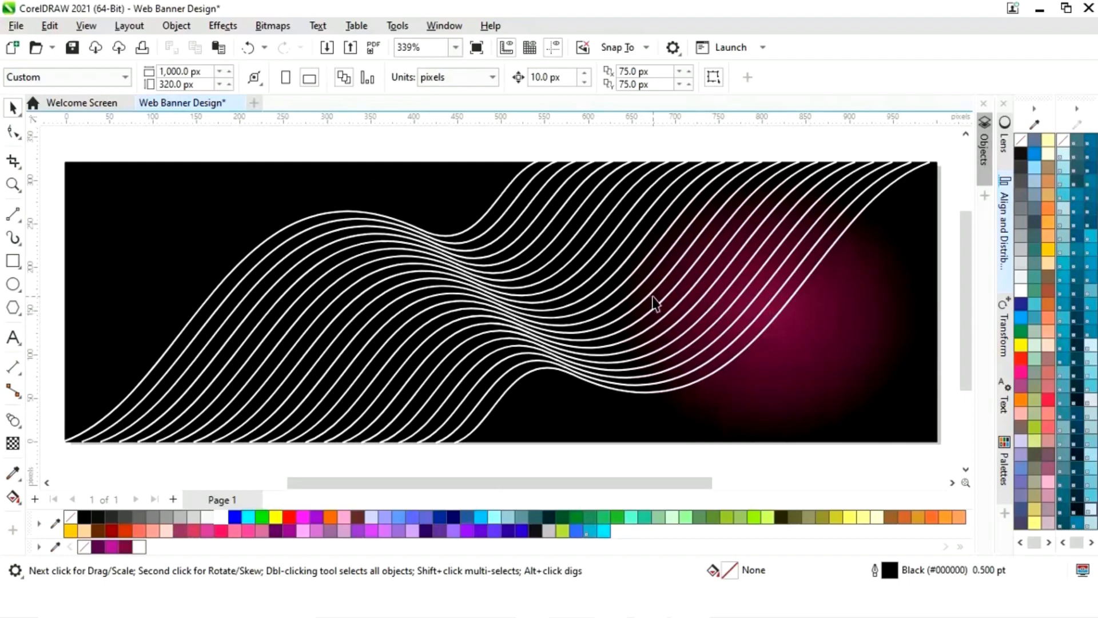
# Recolour the wave group's outlines to magenta R181 G8 B157 (#B5089D).
pyautogui.click(587, 315)
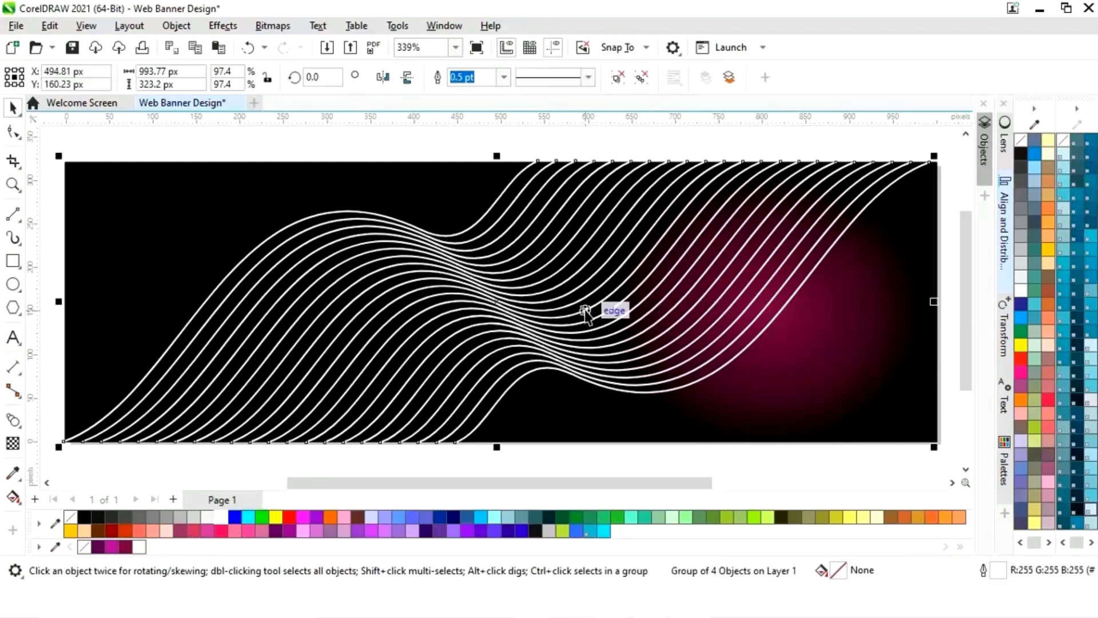
pyautogui.rightClick(111, 547)
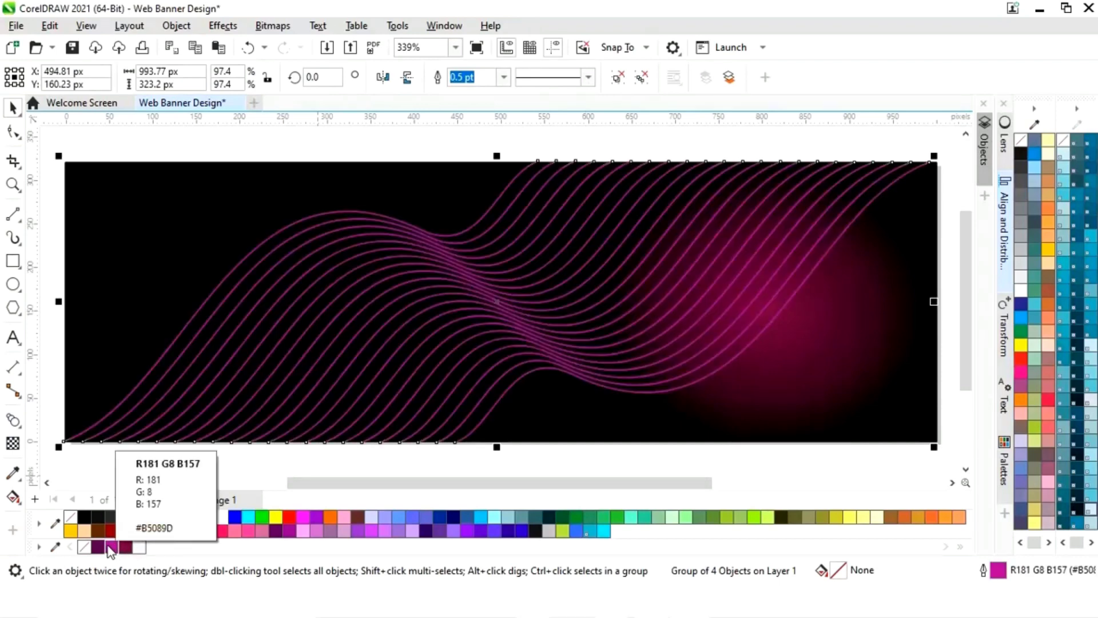
pyautogui.click(413, 467)
pyautogui.click(495, 311)
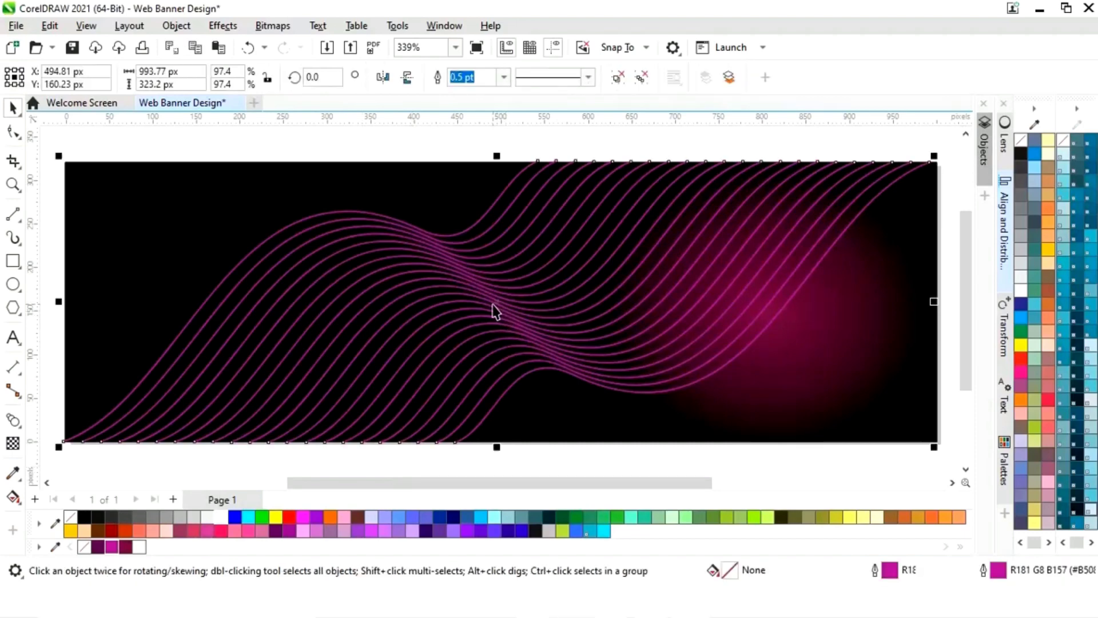
pyautogui.hotkey('ctrl', 'z')
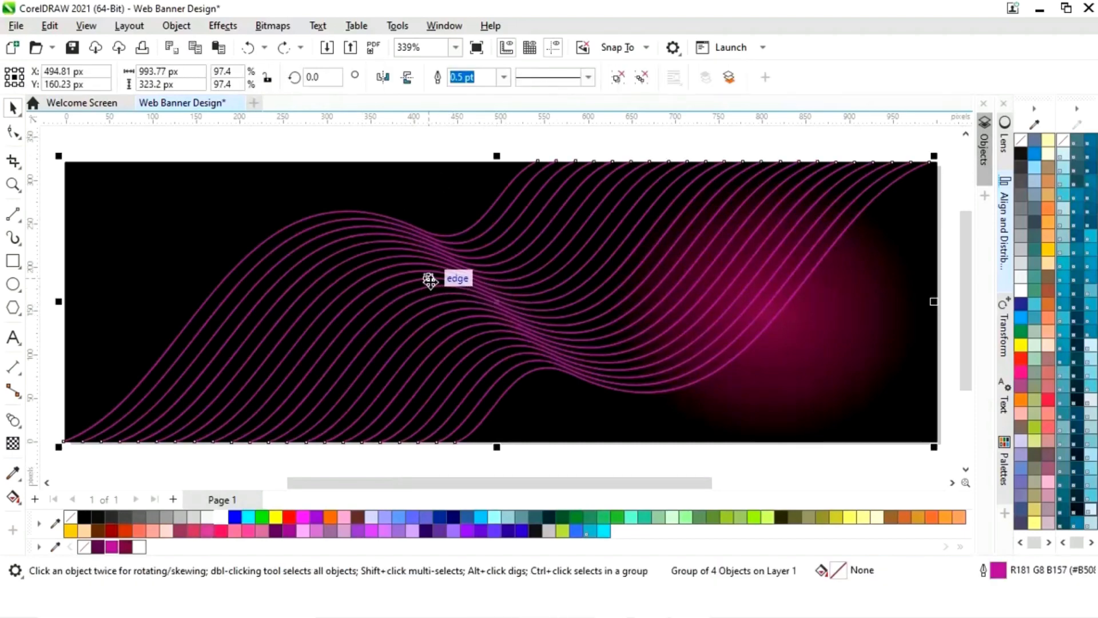
# Duplicate the wave group slightly to the right, centred at about X 498.8 px, Y 161.3 px, with light pink outlines R204 G102 B204.
pyautogui.moveTo(498, 303); pyautogui.dragTo(506, 303)
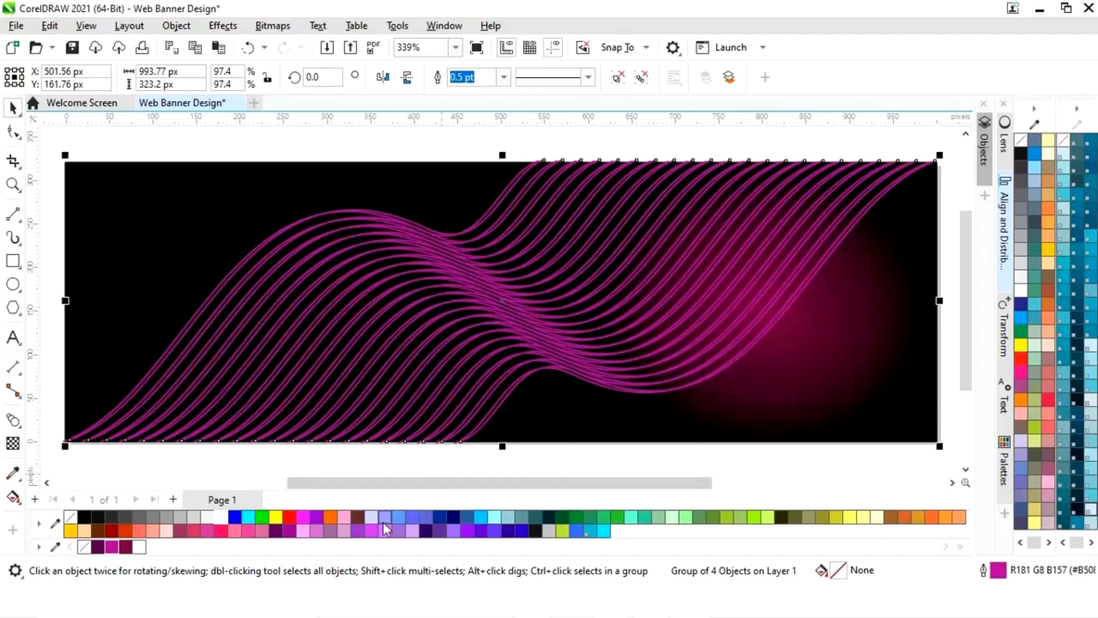
pyautogui.rightClick(319, 534)
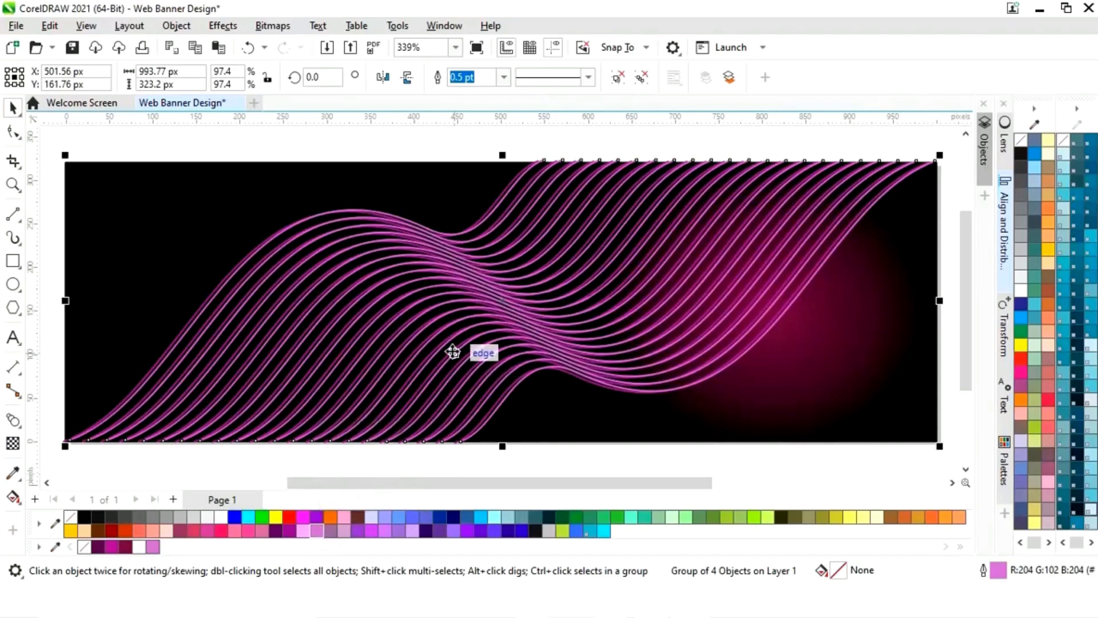
pyautogui.press('z')
pyautogui.moveTo(135, 360); pyautogui.dragTo(294, 423)
pyautogui.press('space')
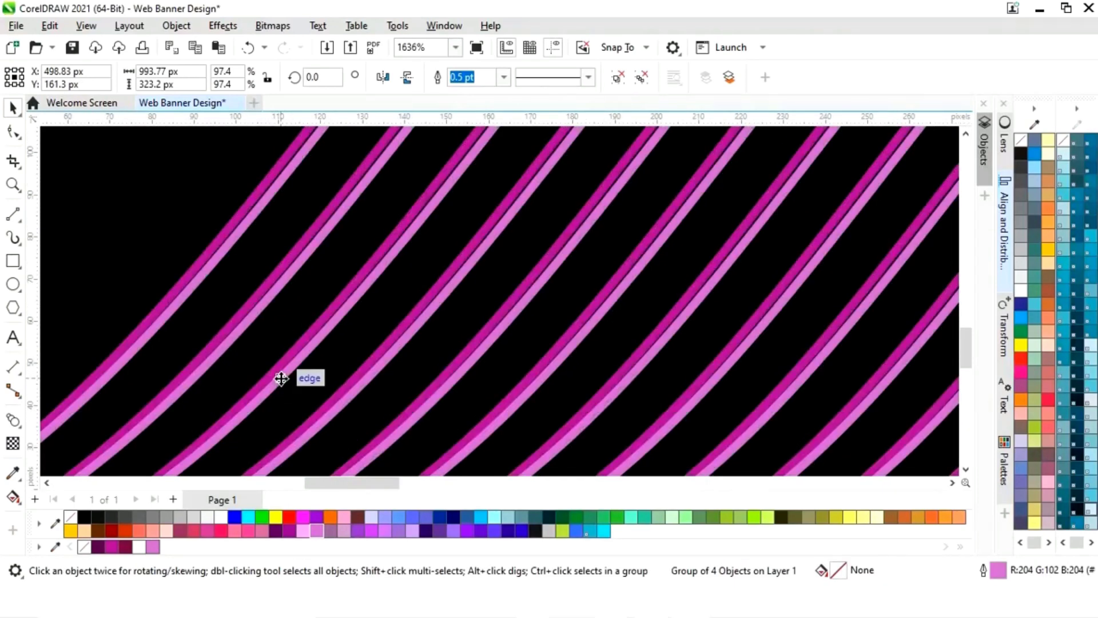
pyautogui.press('F3')
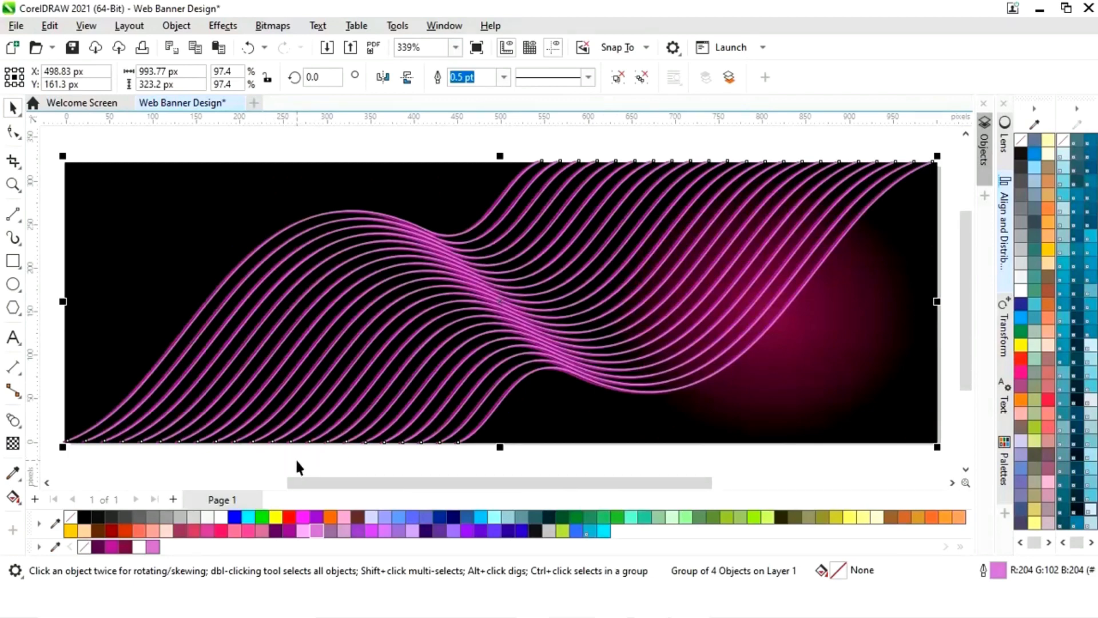
pyautogui.click(251, 456)
# Select the magenta wave group and its light pink copy and group them together.
pyautogui.scroll(-1, 248, 453)
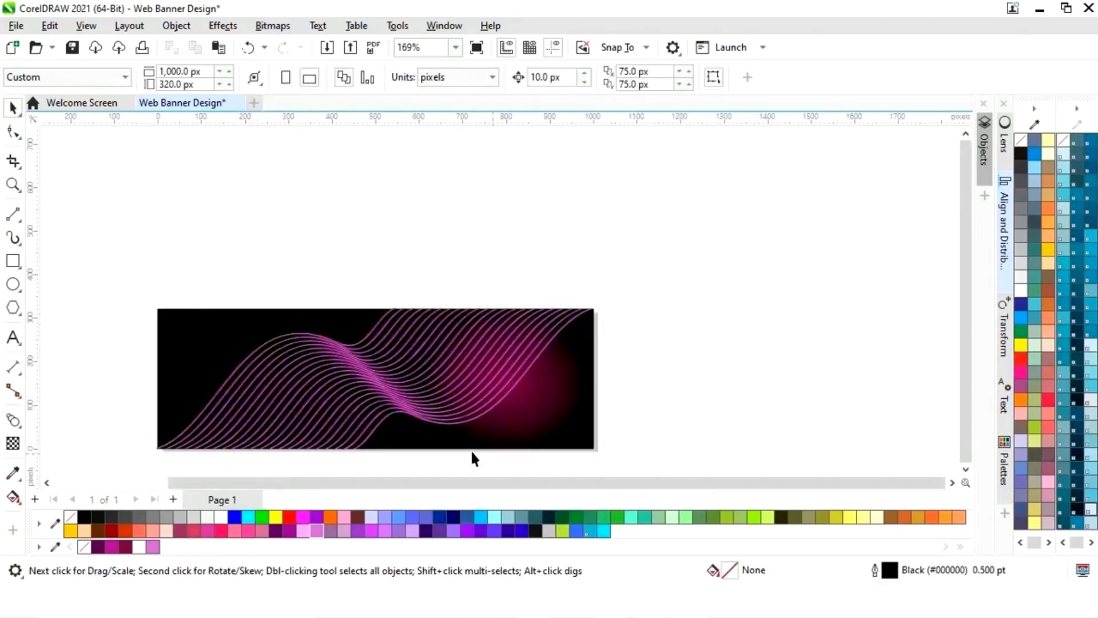
pyautogui.moveTo(152, 455); pyautogui.dragTo(592, 285)
pyautogui.scroll(1, 435, 399)
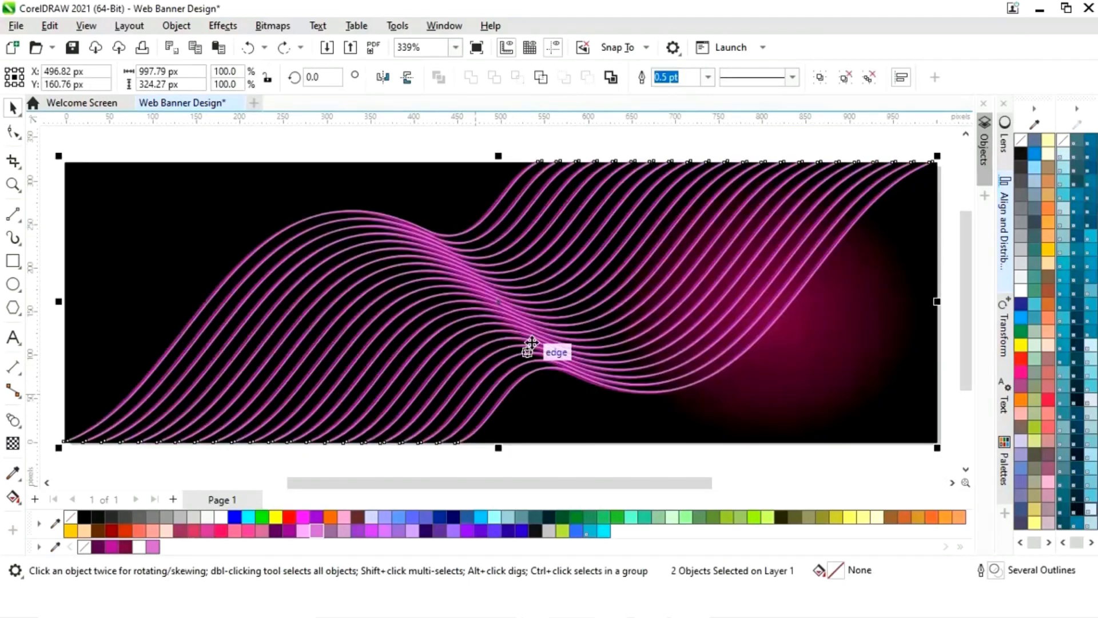
pyautogui.rightClick(494, 304)
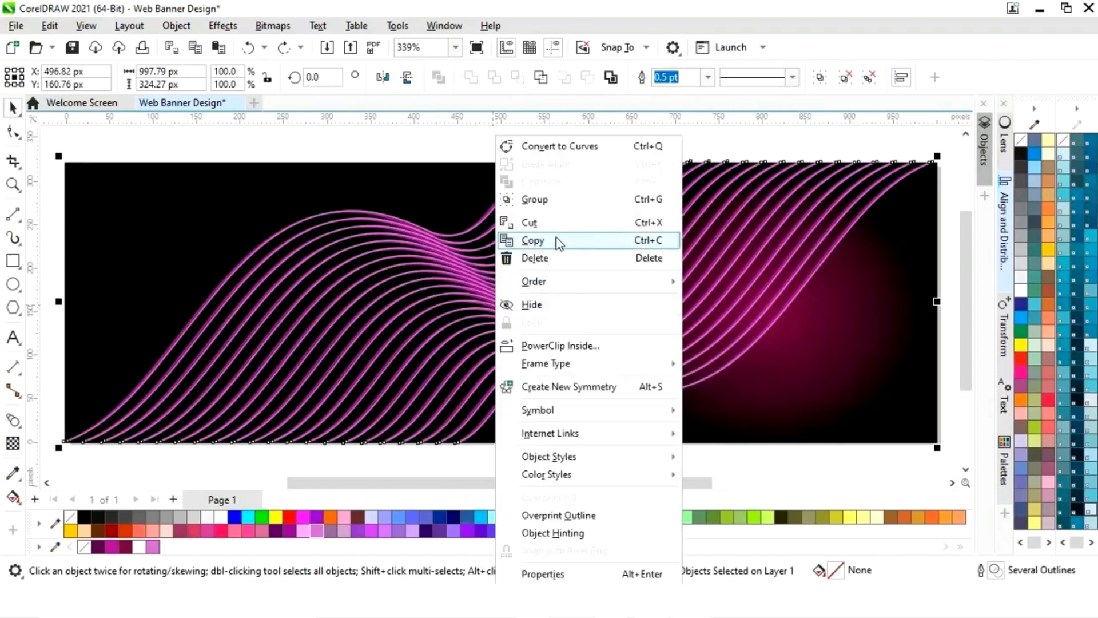
pyautogui.press('Escape')
pyautogui.hotkey('ctrl', 'g')
pyautogui.click(404, 457)
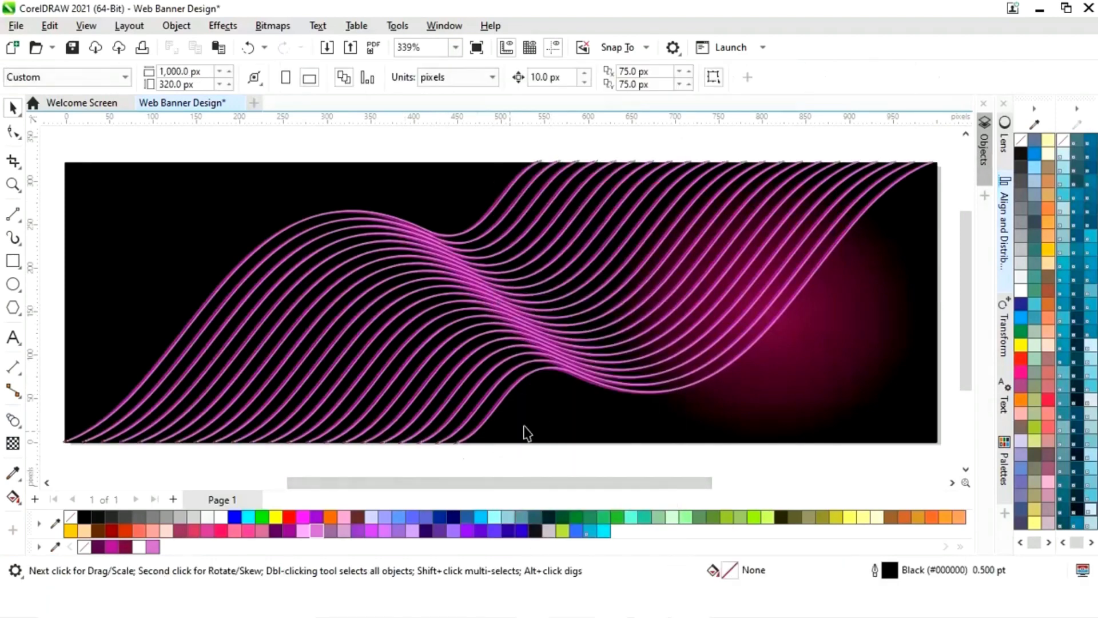
# Fade the combined waves with a fountain transparency from 0 at the banner's lower left to 100 near the glow's upper edge, shifting the midpoint towards the start.
pyautogui.click(550, 369)
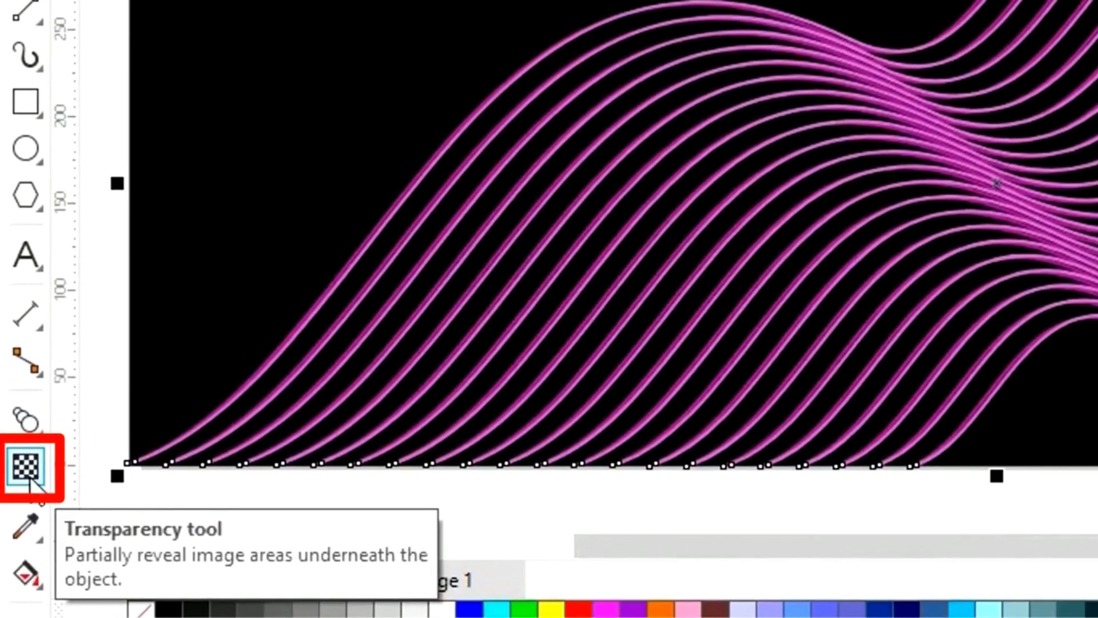
pyautogui.click(27, 474)
pyautogui.moveTo(402, 458); pyautogui.dragTo(617, 394)
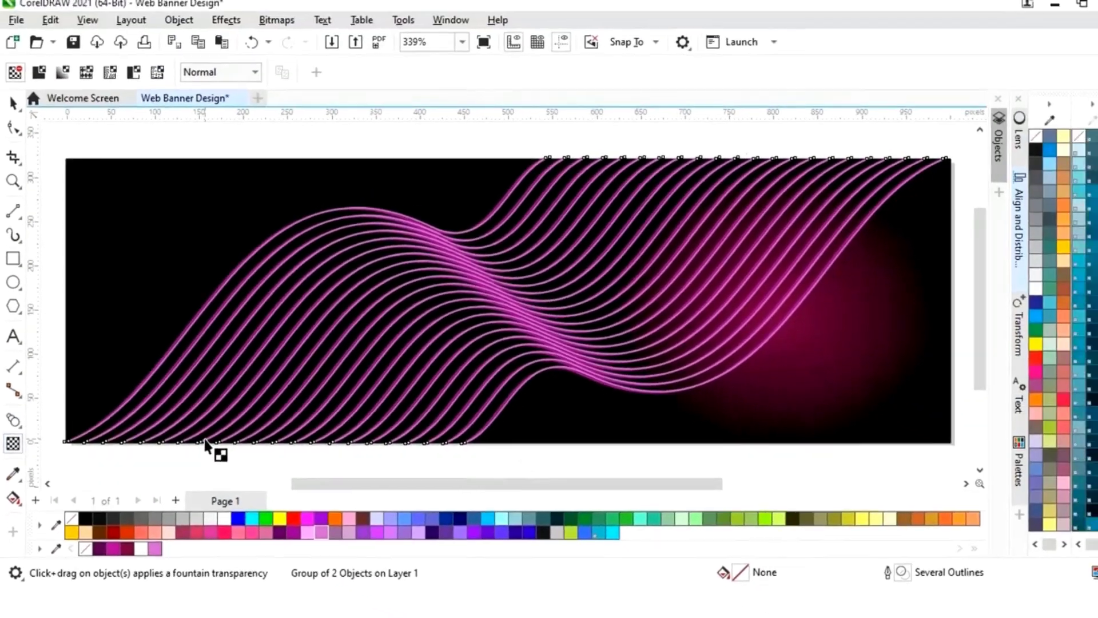
pyautogui.moveTo(308, 407); pyautogui.dragTo(716, 200)
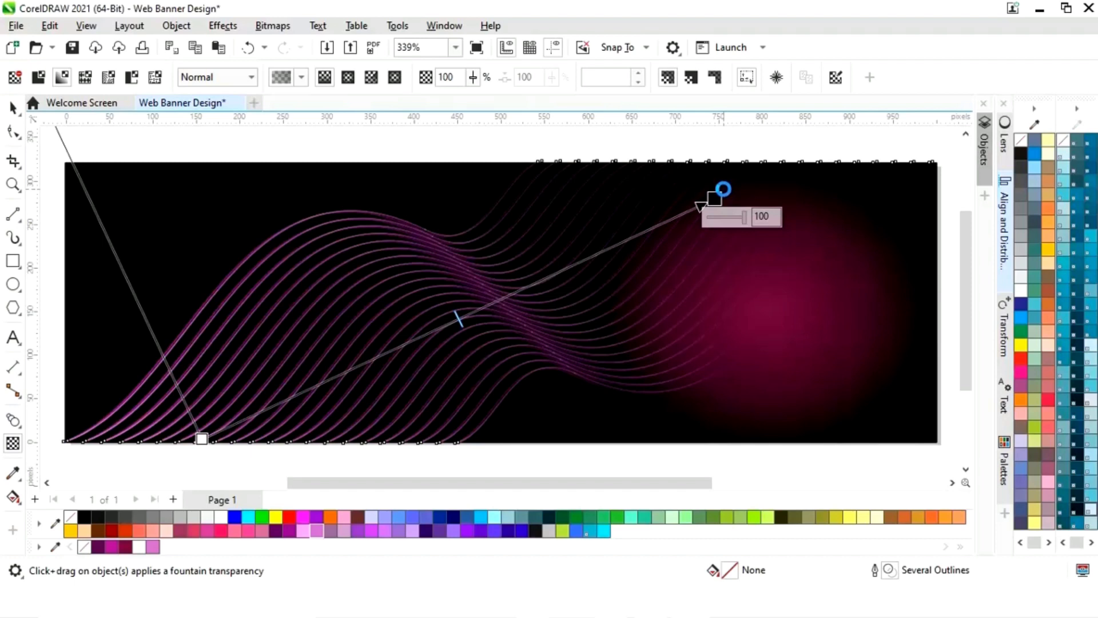
pyautogui.click(721, 193)
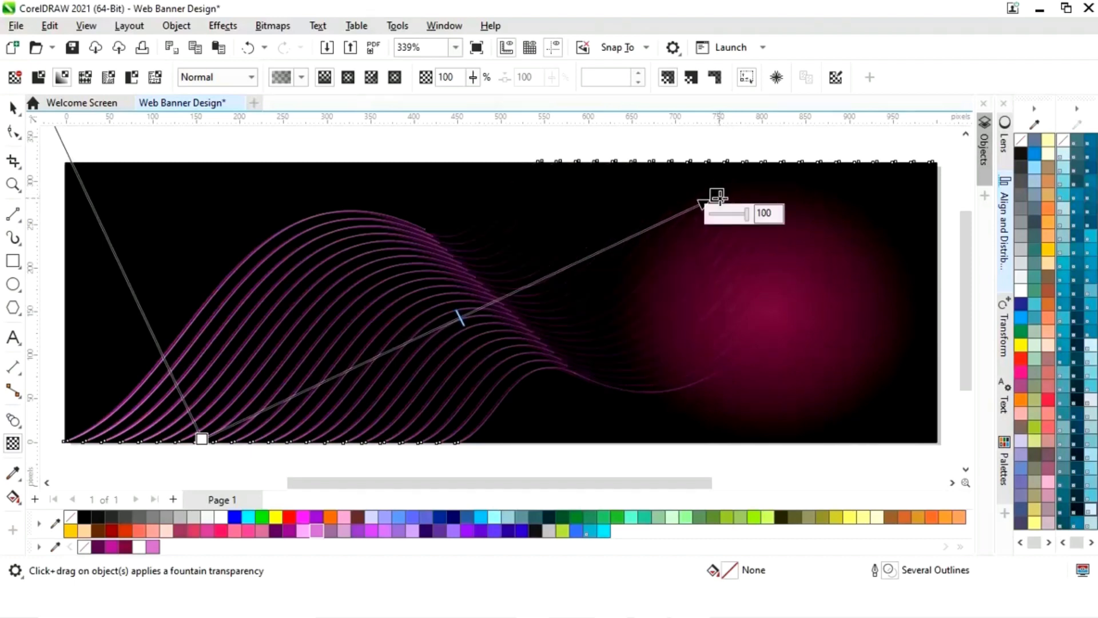
pyautogui.click(201, 439)
pyautogui.moveTo(202, 438); pyautogui.dragTo(179, 441)
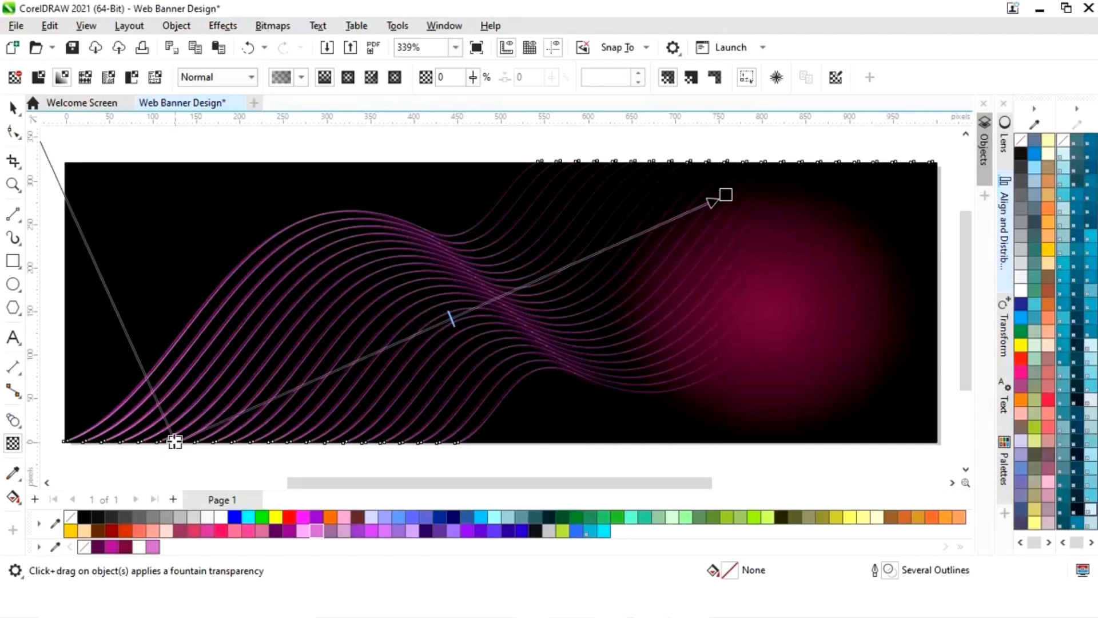
pyautogui.moveTo(453, 318); pyautogui.dragTo(422, 338)
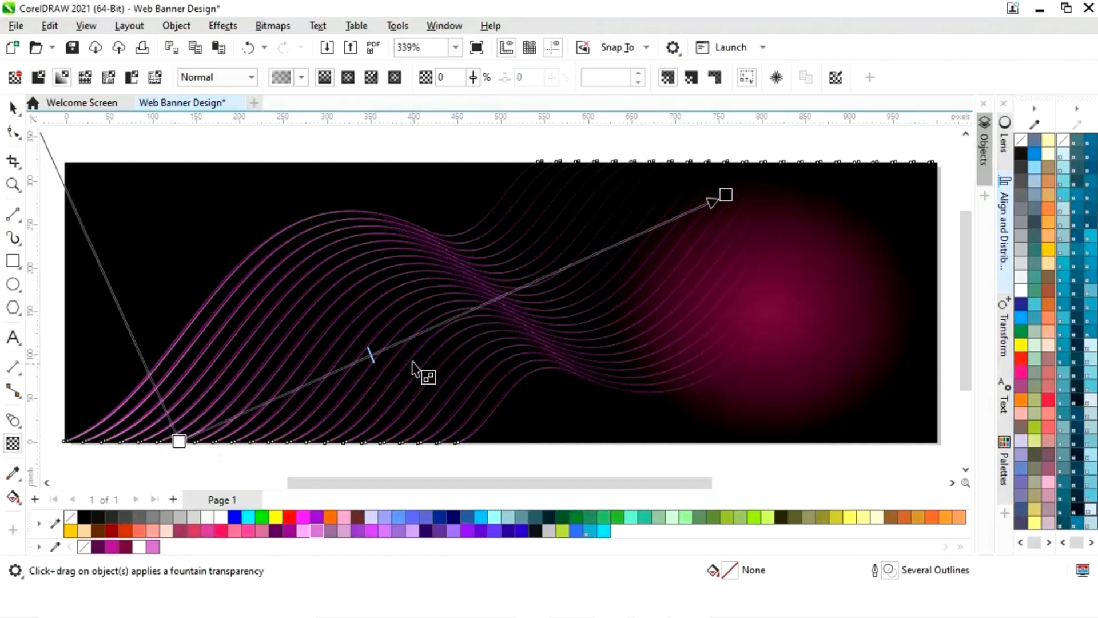
pyautogui.click(14, 109)
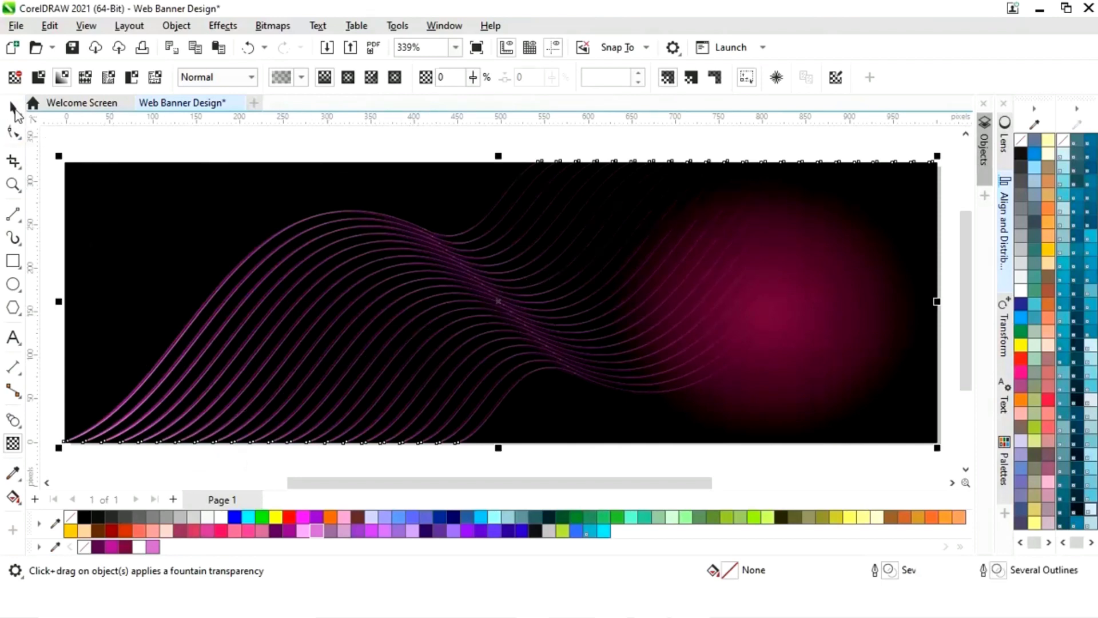
pyautogui.click(336, 150)
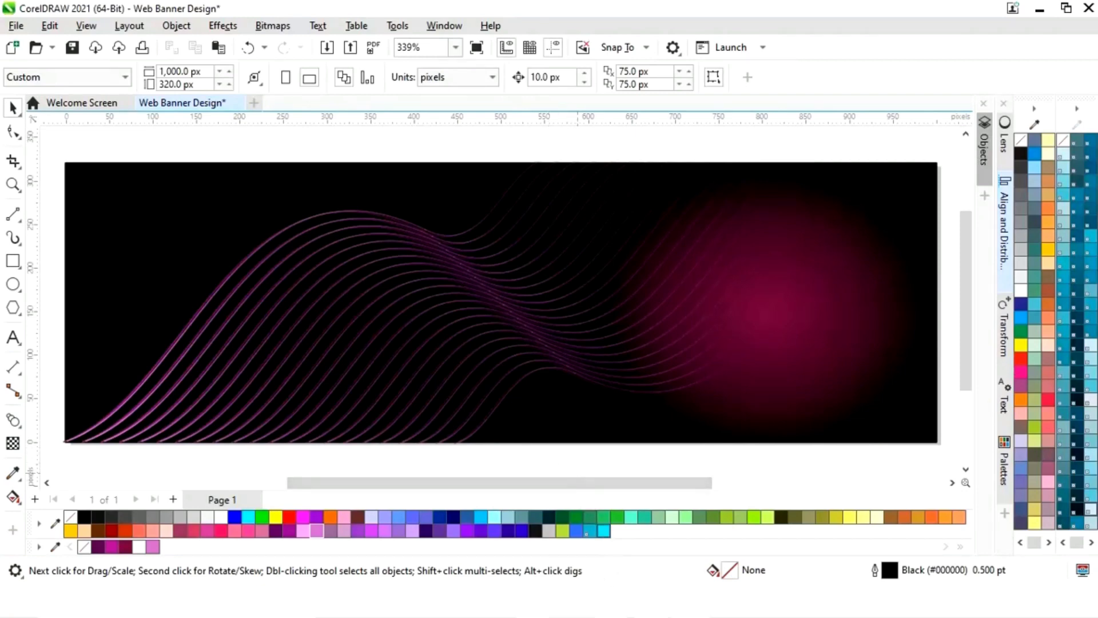
# Import the Pngtree 3d beauty cosmetics product image from the Images folder and scale it down to 12.8%.
pyautogui.hotkey('alt', 'Tab')
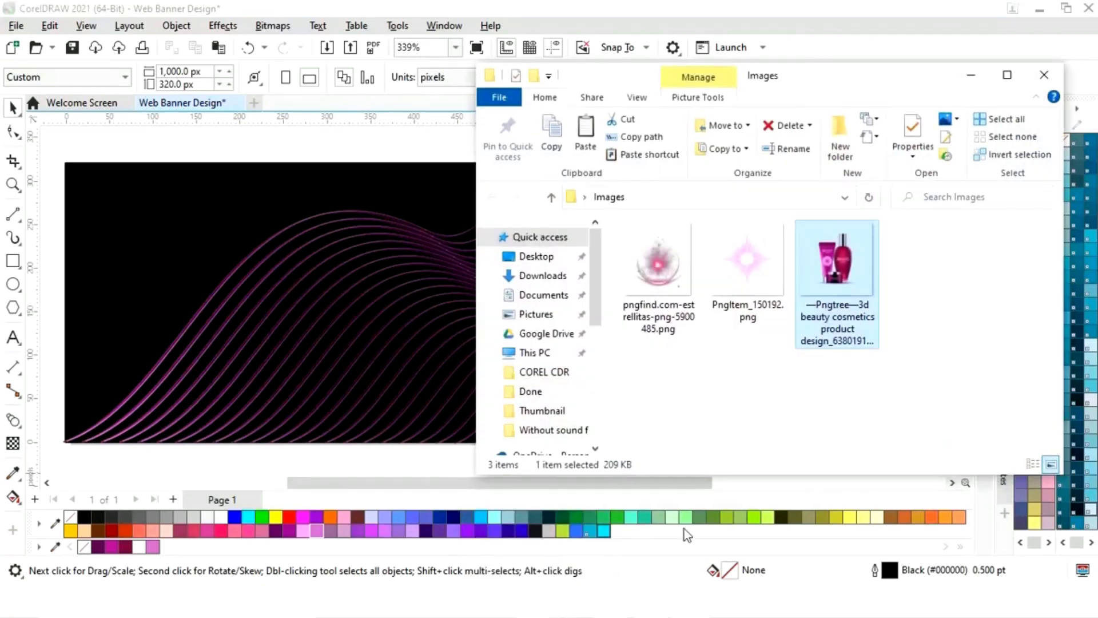
pyautogui.moveTo(859, 279); pyautogui.dragTo(88, 376)
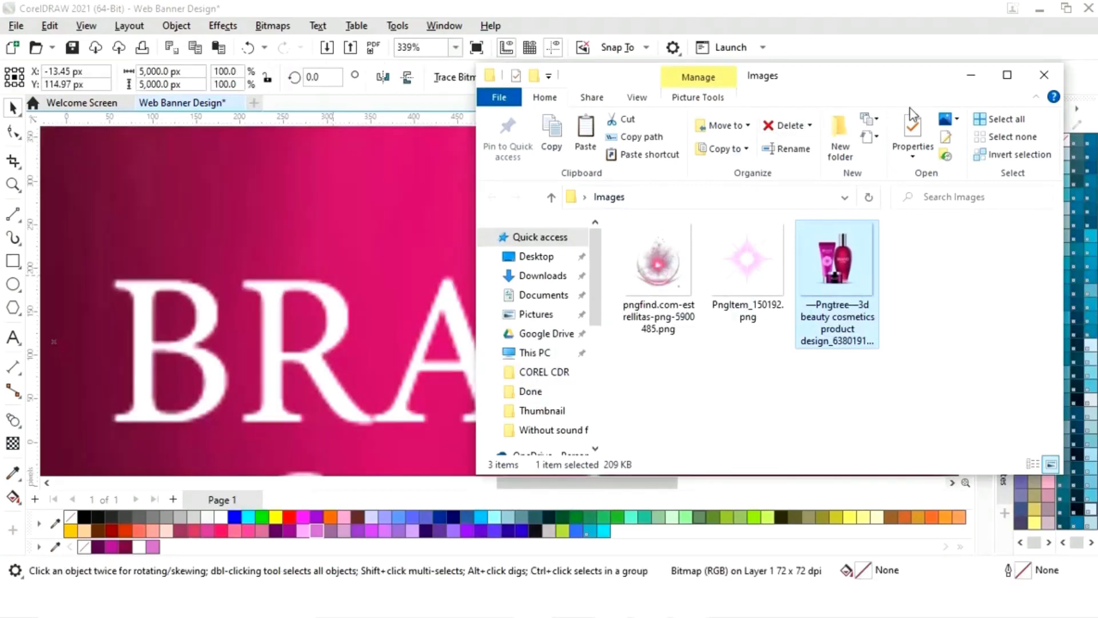
pyautogui.click(974, 84)
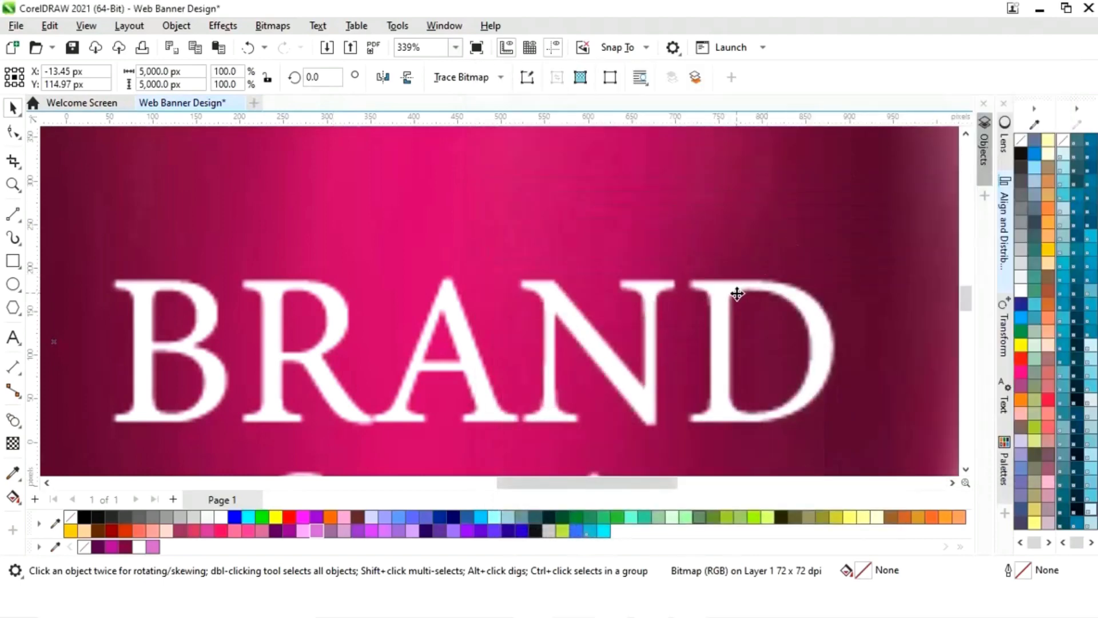
pyautogui.scroll(-8, 737, 293)
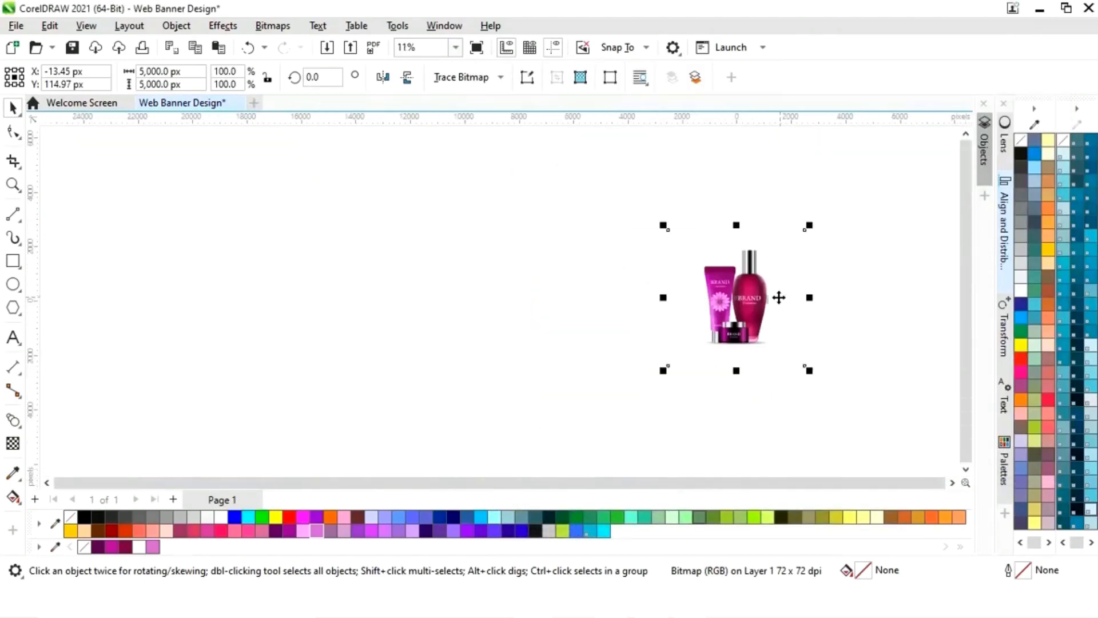
pyautogui.moveTo(811, 227); pyautogui.dragTo(718, 307)
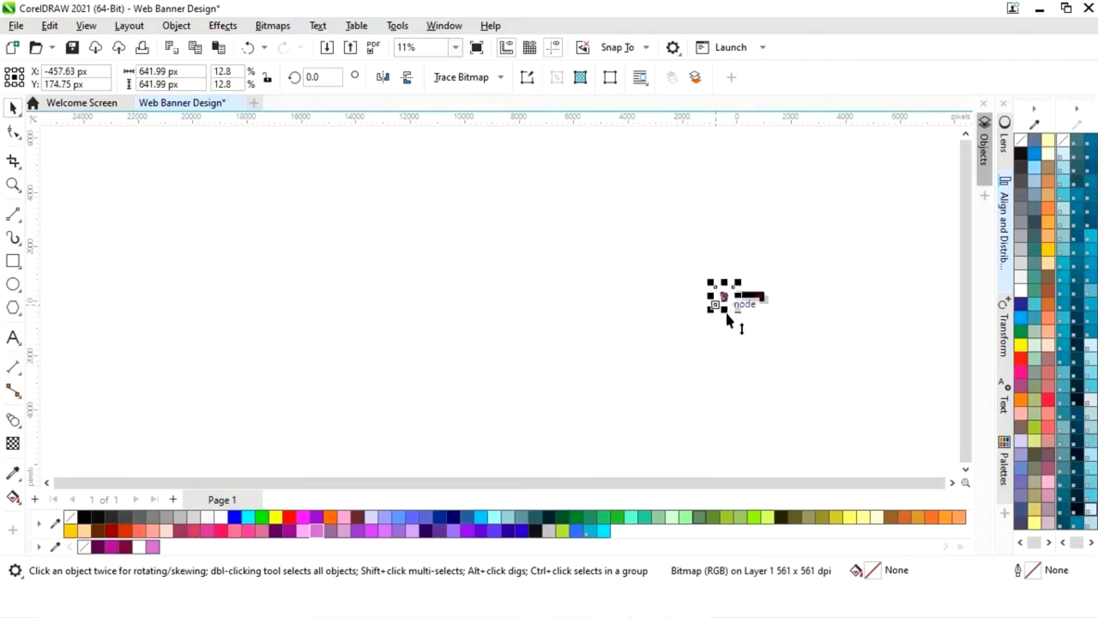
# Scale the product image down to 5.1% and place it over the glow, centred at about X 815 px, Y 133 px.
pyautogui.press('F4')
pyautogui.moveTo(383, 141); pyautogui.dragTo(214, 322)
pyautogui.moveTo(141, 393); pyautogui.dragTo(848, 314)
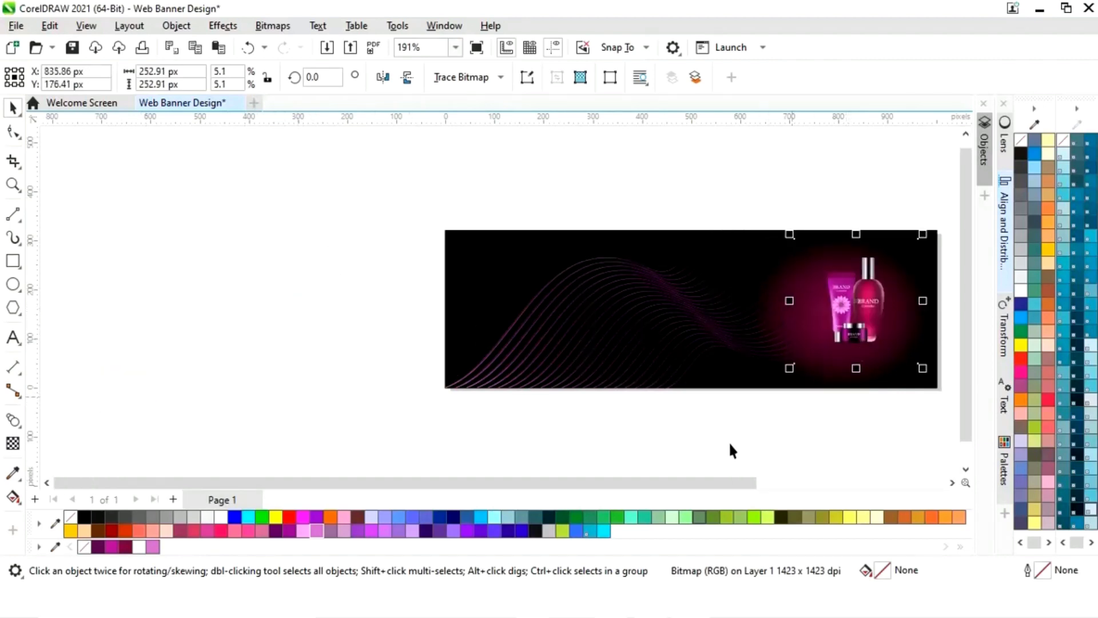
pyautogui.moveTo(718, 483); pyautogui.dragTo(757, 475)
pyautogui.press('z')
pyautogui.moveTo(600, 188); pyautogui.dragTo(902, 427)
pyautogui.moveTo(489, 294); pyautogui.dragTo(475, 325)
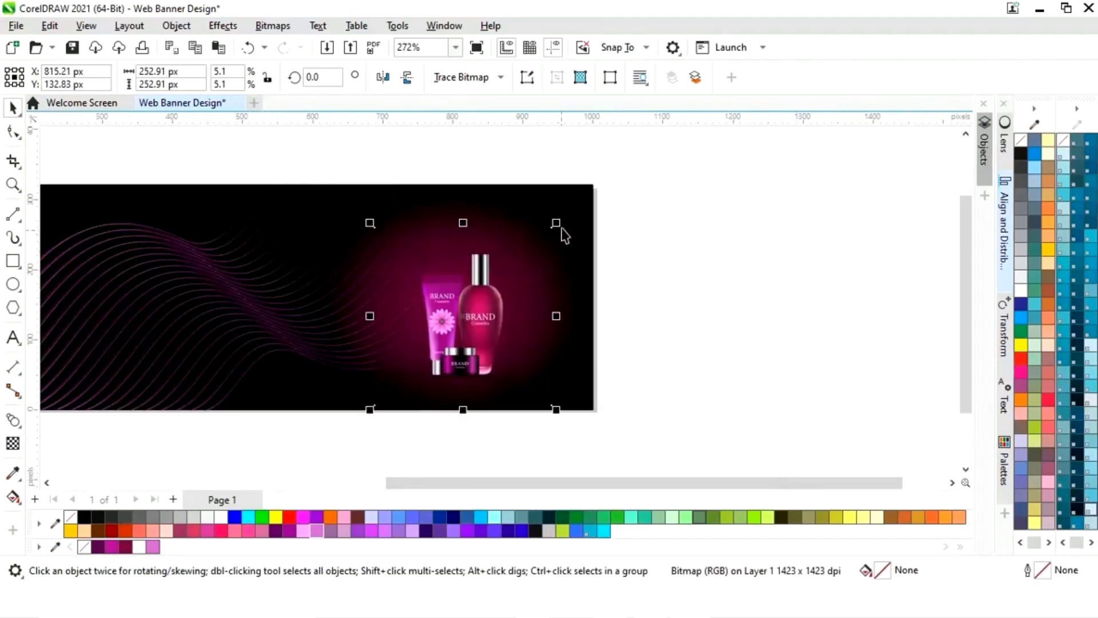
# Enlarge the product image to 7.4%, trim it to about 217 x 291 px and centre it at about X 840 px, Y 176 px.
pyautogui.moveTo(556, 223); pyautogui.dragTo(606, 189)
pyautogui.hotkey('ctrl', 'z')
pyautogui.moveTo(503, 298); pyautogui.dragTo(497, 303)
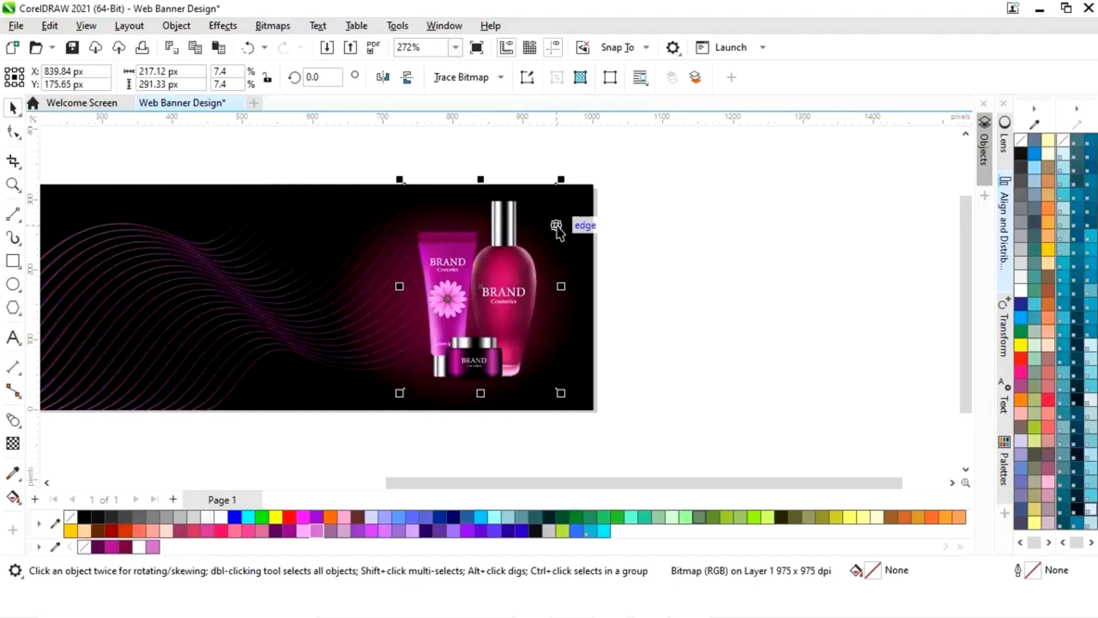
# Try to enlarge the background's elliptical fountain fill so the glow extends past the banner's right edge, and undo the change.
pyautogui.click(730, 345)
pyautogui.click(587, 409)
pyautogui.click(12, 496)
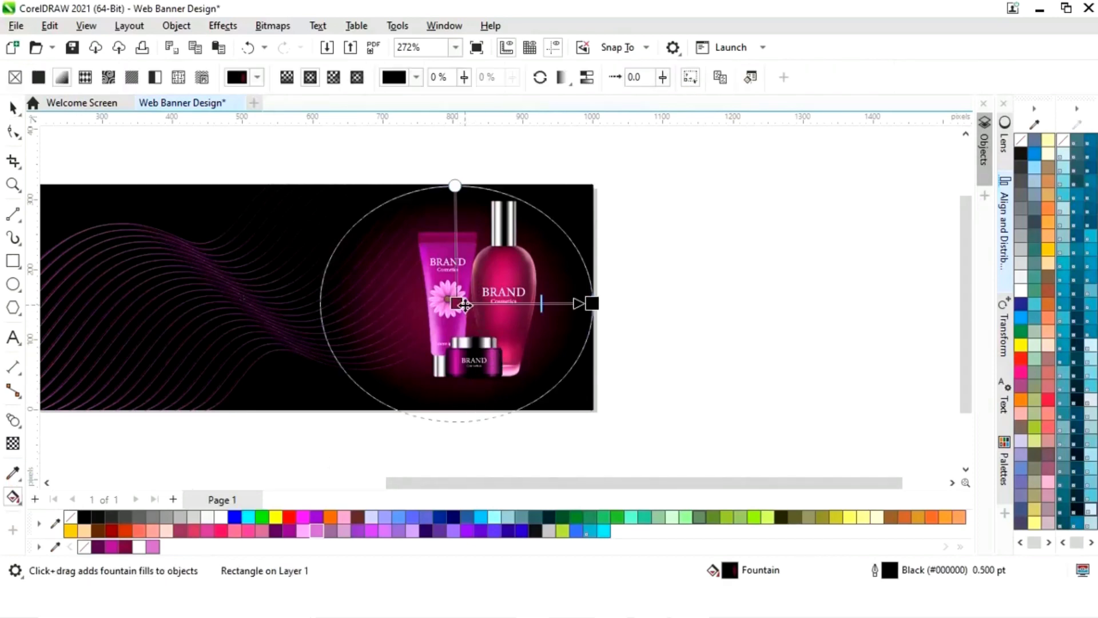
pyautogui.moveTo(593, 304); pyautogui.dragTo(630, 305)
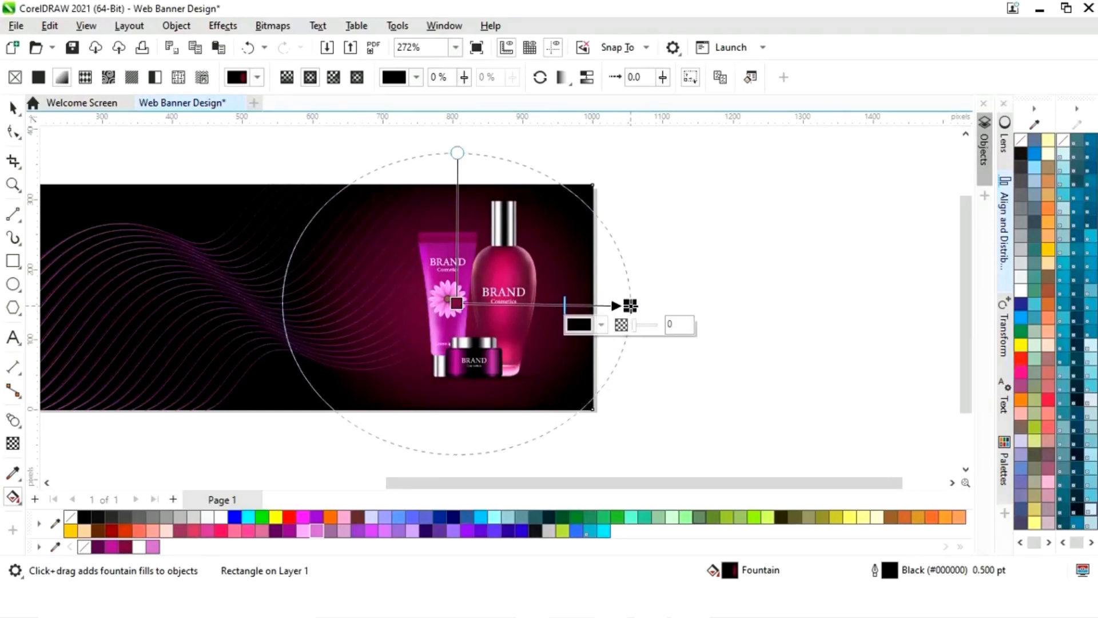
pyautogui.click(12, 109)
pyautogui.click(709, 309)
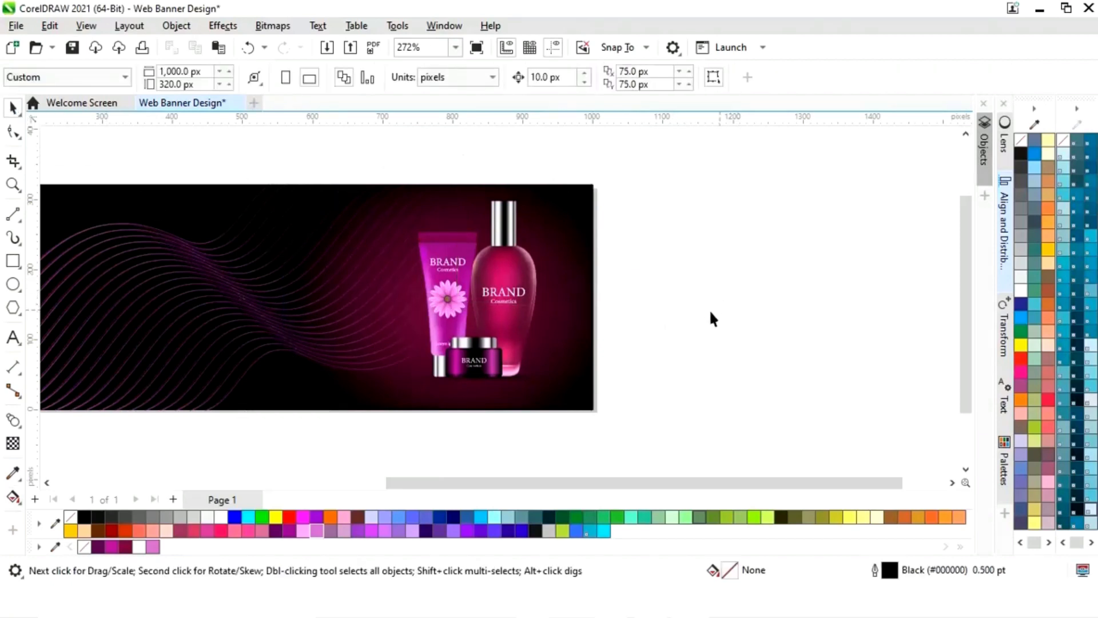
pyautogui.hotkey('shift', 'F4')
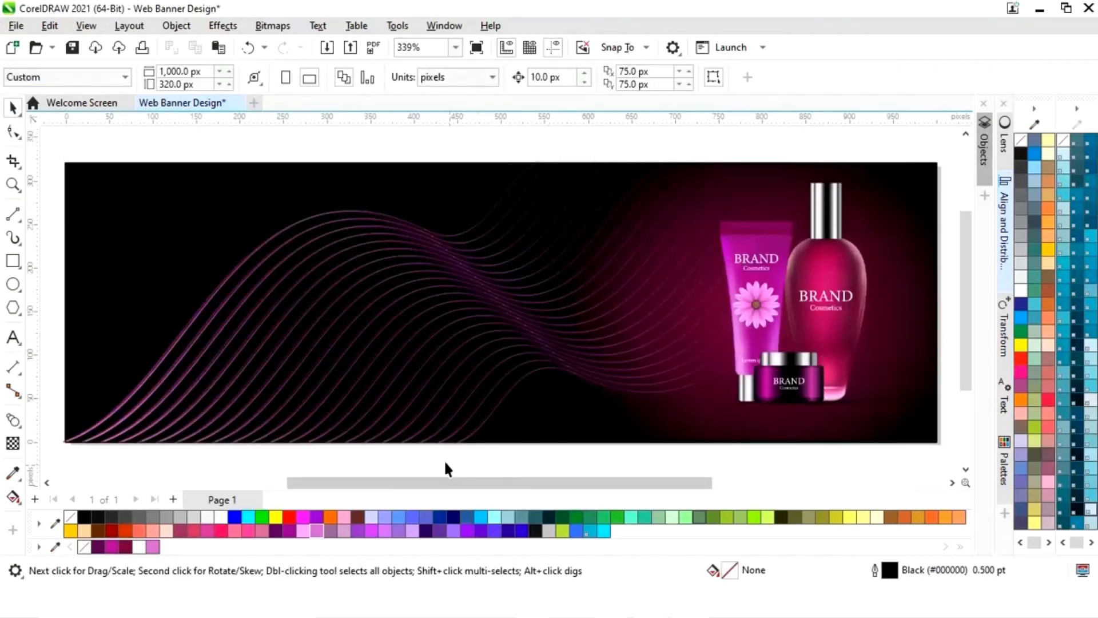
pyautogui.hotkey('ctrl', 'z')
# Add the text BRAND in Arial beside the banner and scale it down to about 15.5 pt.
pyautogui.moveTo(503, 486); pyautogui.dragTo(337, 495)
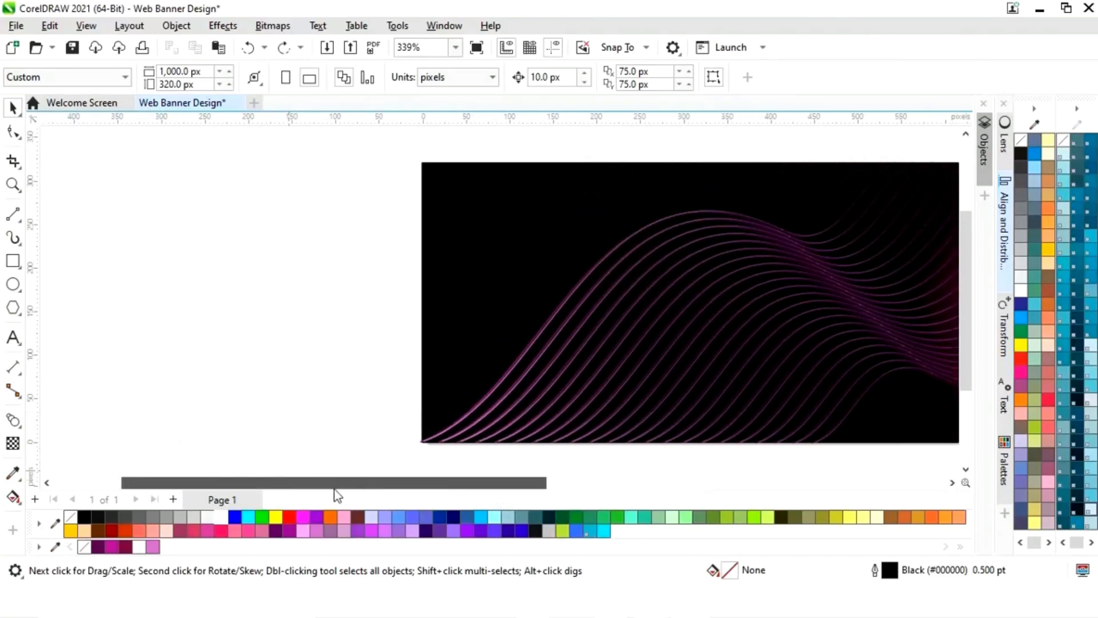
pyautogui.click(13, 337)
pyautogui.click(169, 329)
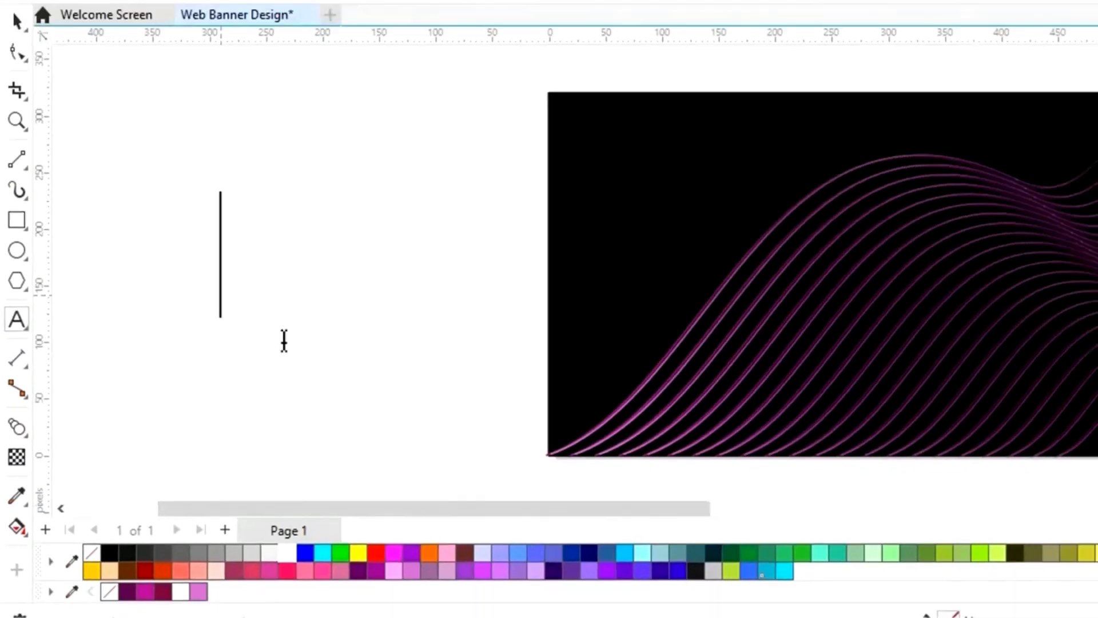
pyautogui.write('BRAND')
pyautogui.press('Escape')
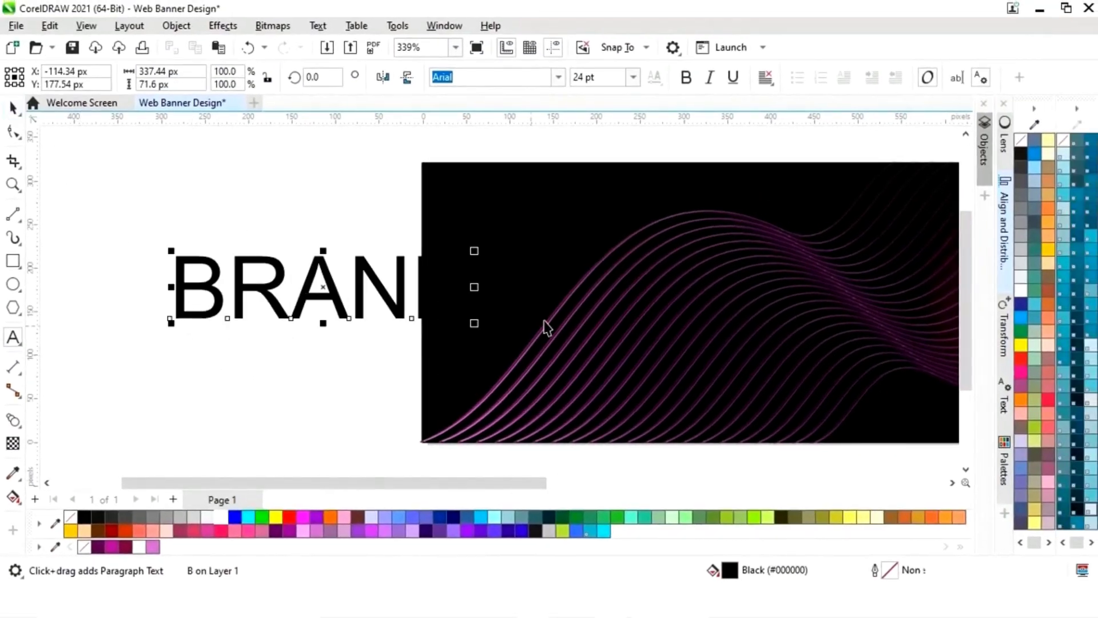
pyautogui.moveTo(474, 251); pyautogui.dragTo(366, 276)
# Add a separate text NAME in Arial 24 pt below the word BRAND, outside the banner.
pyautogui.click(12, 337)
pyautogui.click(157, 395)
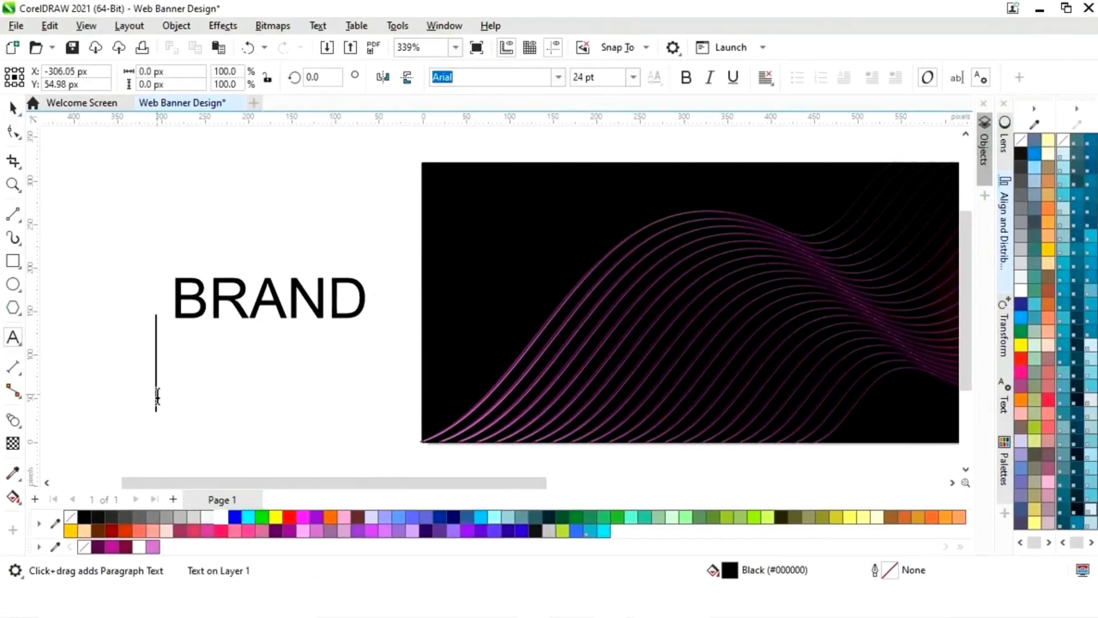
pyautogui.write('NAME')
pyautogui.press('Escape')
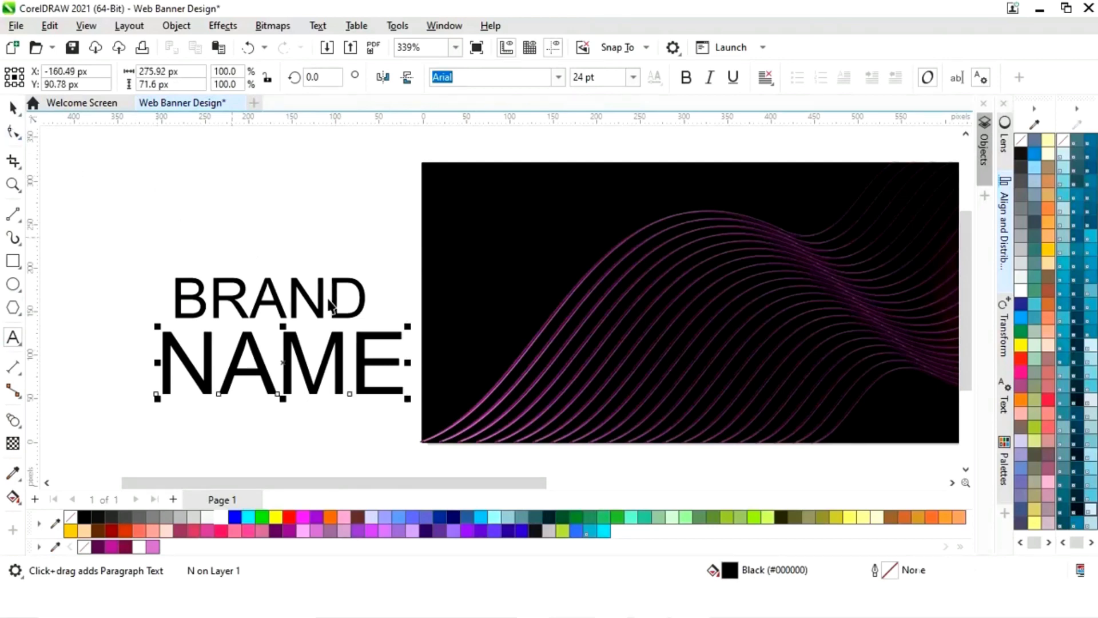
# Move BRAND onto the banner's upper left area, centred at about X 137 px, Y 257 px, and fill it white.
pyautogui.press('space')
pyautogui.click(303, 305)
pyautogui.moveTo(302, 295); pyautogui.dragTo(575, 226)
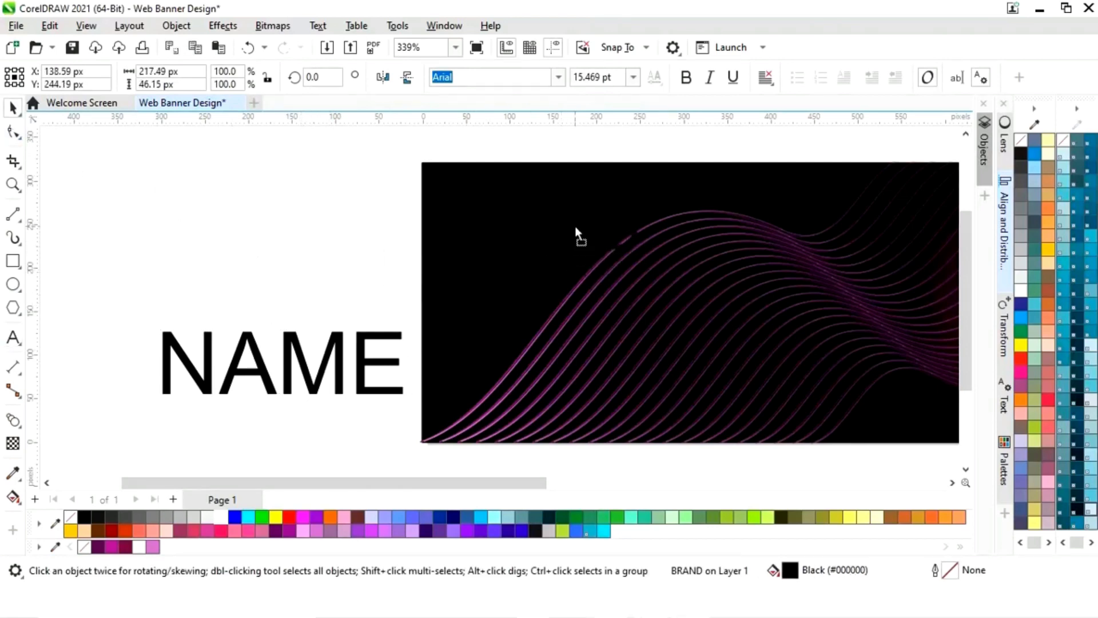
pyautogui.click(219, 517)
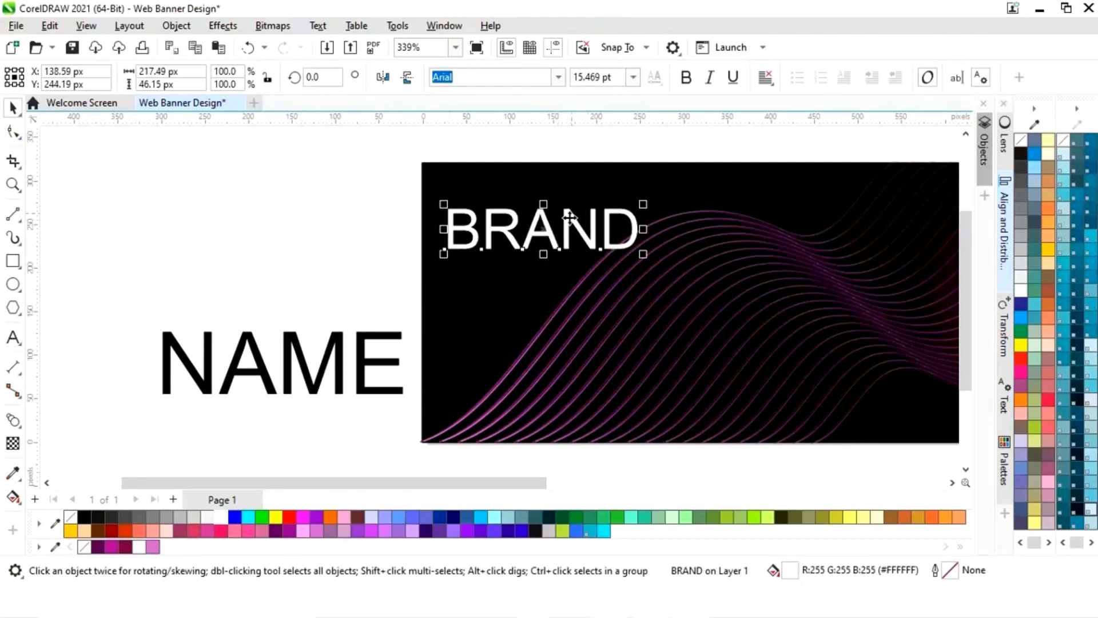
pyautogui.moveTo(544, 235); pyautogui.dragTo(542, 222)
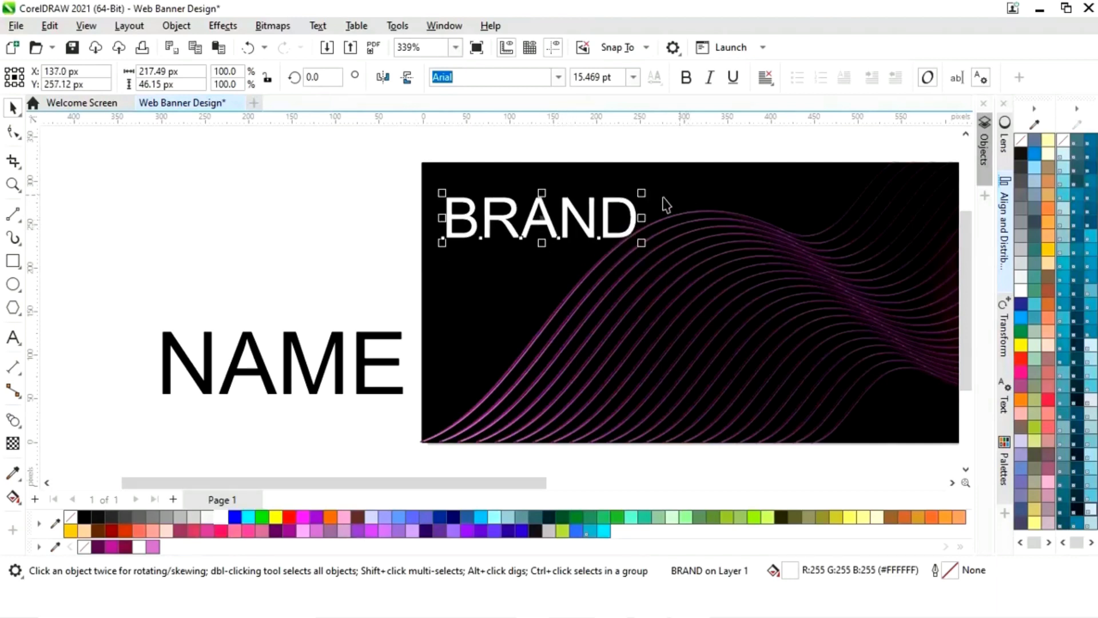
# Resize BRAND to about 12.6 pt bold and place it near the banner's upper left corner, at about X 129 px, Y 278 px.
pyautogui.moveTo(643, 195); pyautogui.dragTo(592, 204)
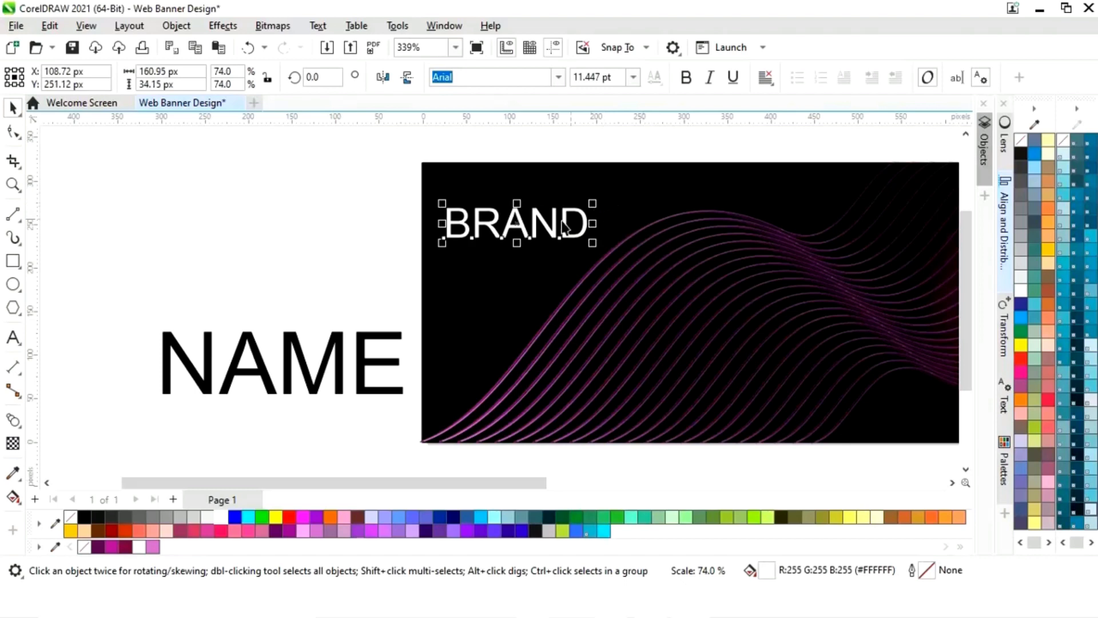
pyautogui.moveTo(518, 224); pyautogui.dragTo(525, 203)
pyautogui.moveTo(599, 181)
pyautogui.mouseDown()
pyautogui.moveTo(630, 189)
pyautogui.moveTo(614, 179)
pyautogui.mouseUp()
pyautogui.click(685, 79)
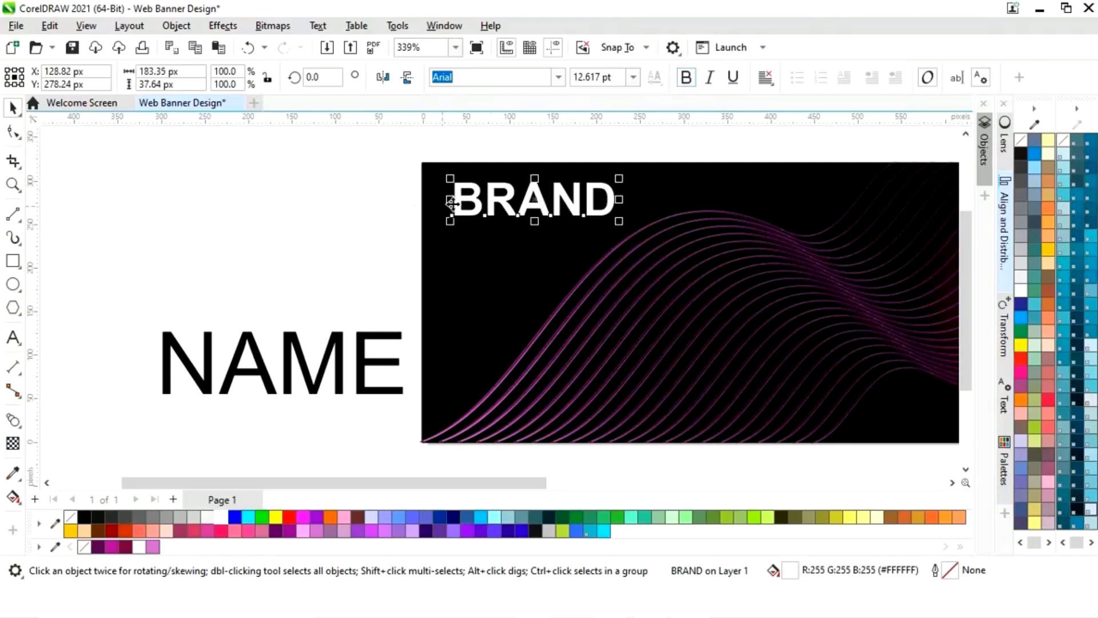
# Apply a vertical fountain fill to BRAND, running from dark purple R97 G7 B85 at the top to white at the bottom.
pyautogui.moveTo(480, 472); pyautogui.dragTo(561, 495)
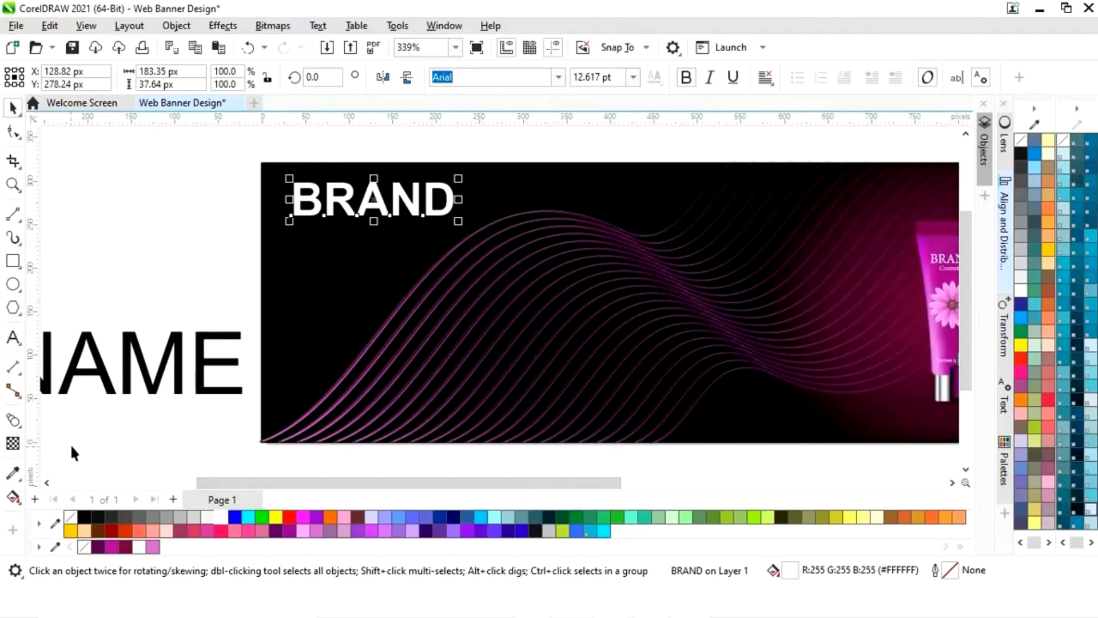
pyautogui.click(12, 499)
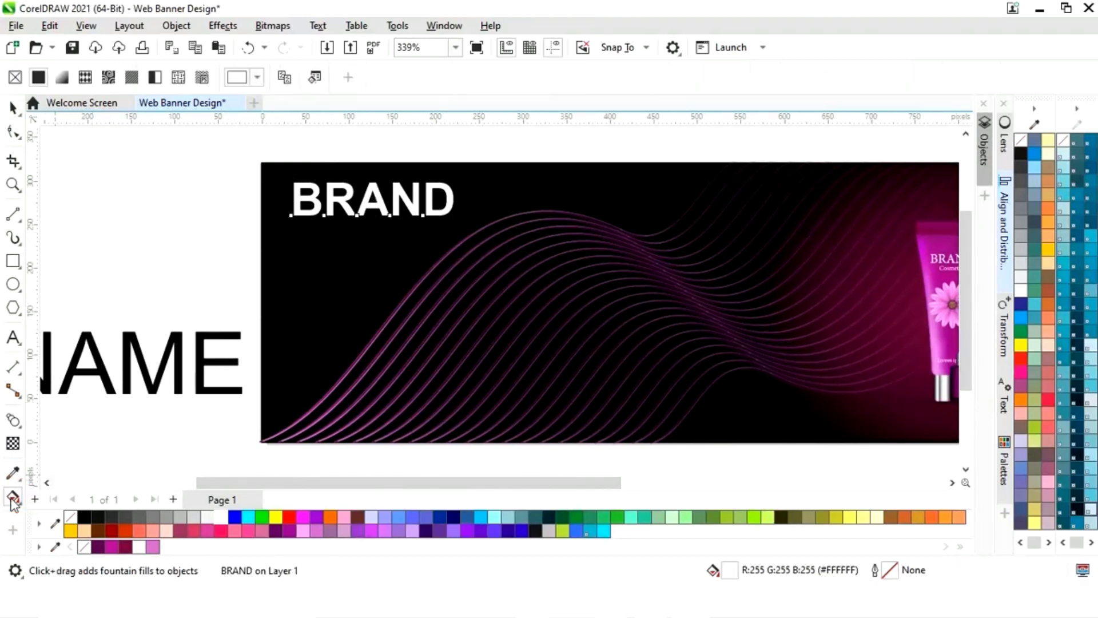
pyautogui.moveTo(373, 180); pyautogui.dragTo(373, 223)
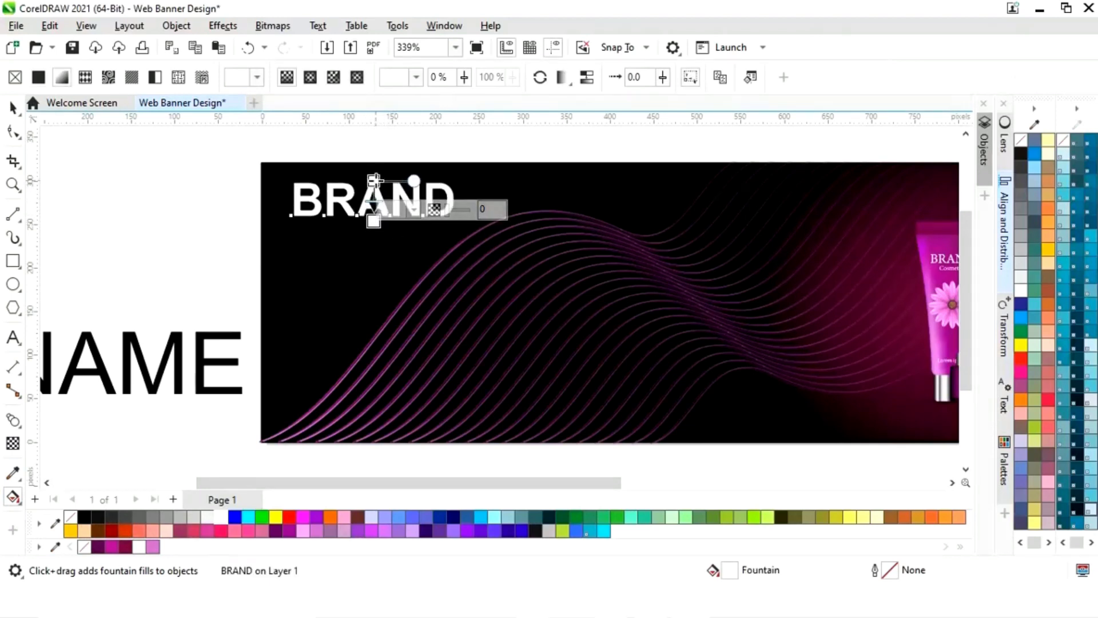
pyautogui.moveTo(573, 486); pyautogui.dragTo(633, 491)
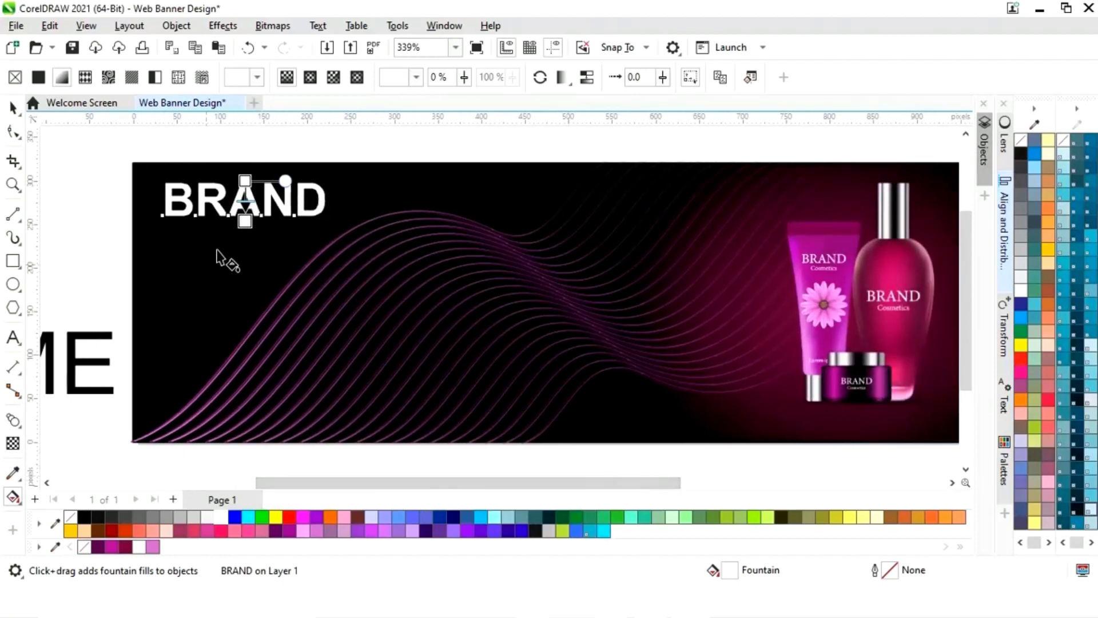
pyautogui.click(285, 169)
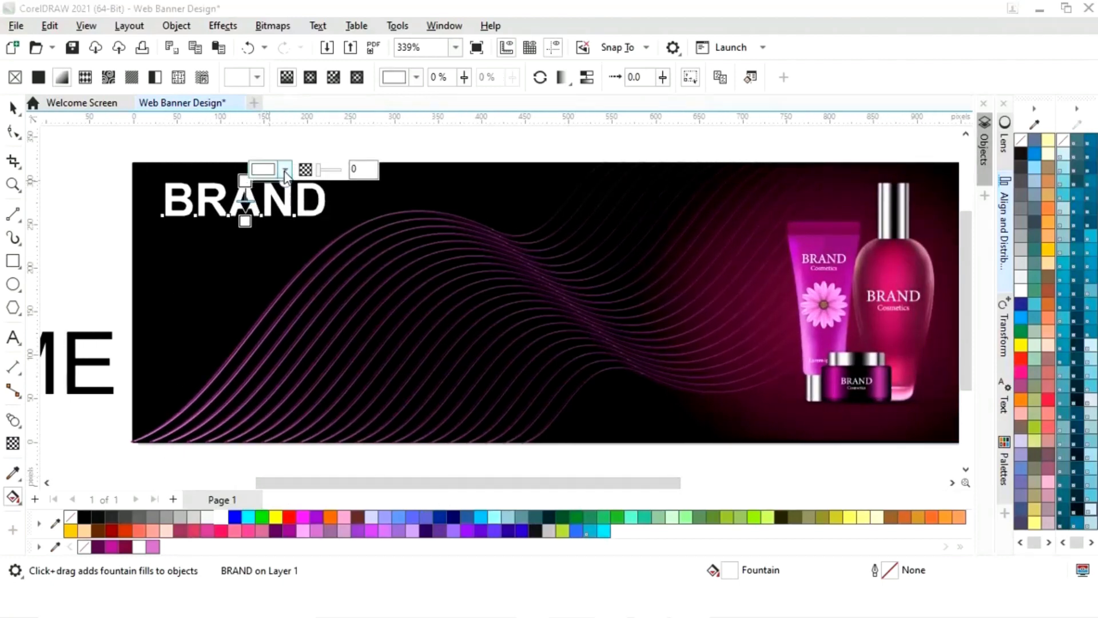
pyautogui.click(415, 432)
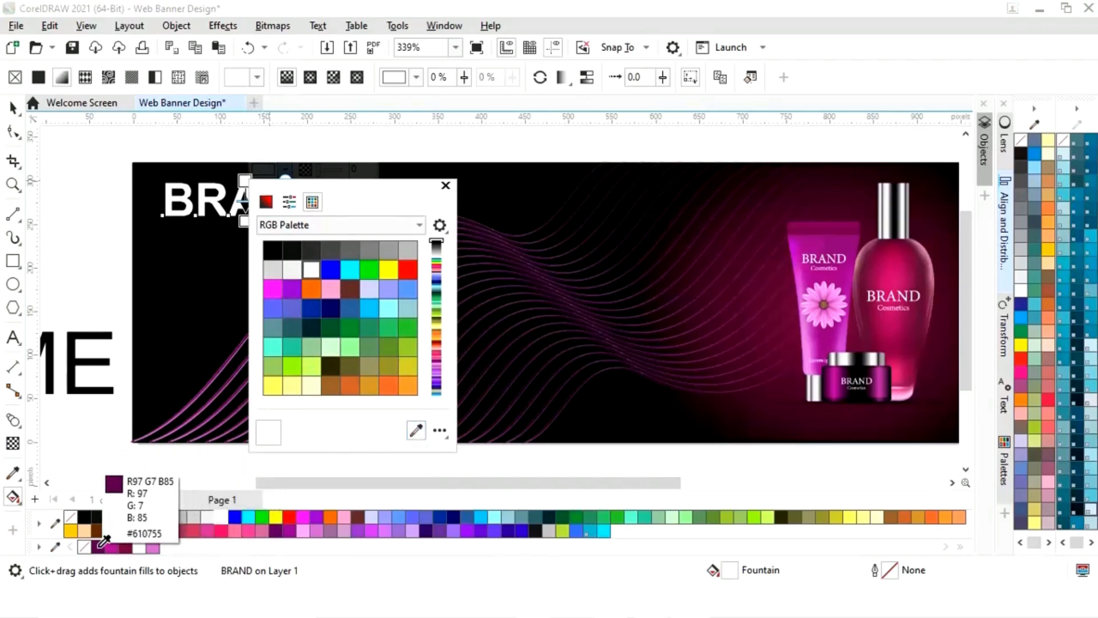
pyautogui.click(100, 545)
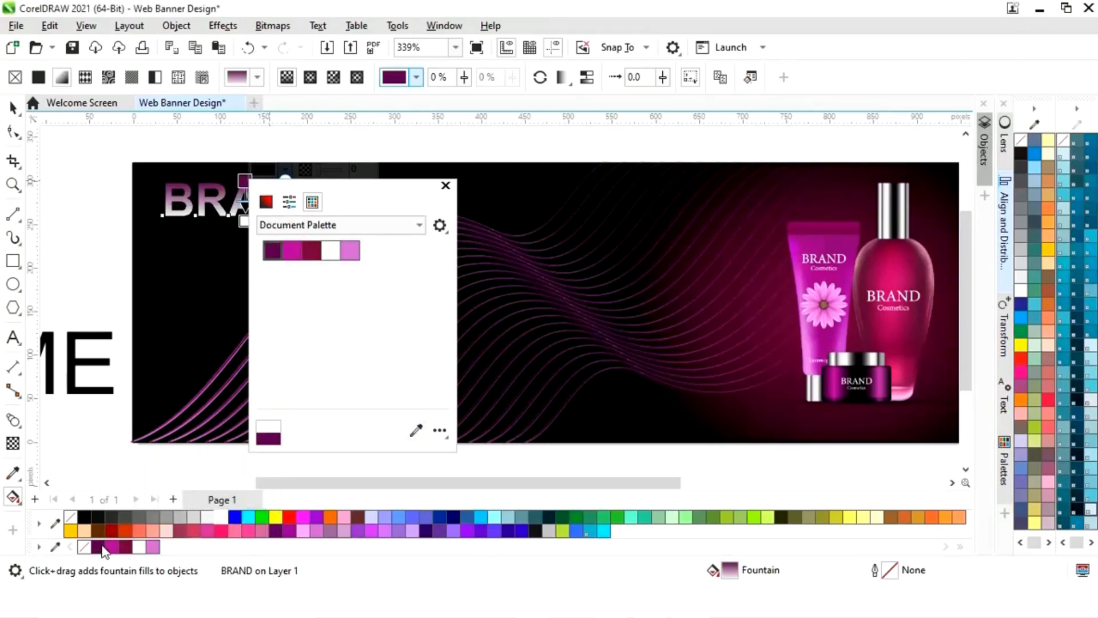
pyautogui.click(445, 185)
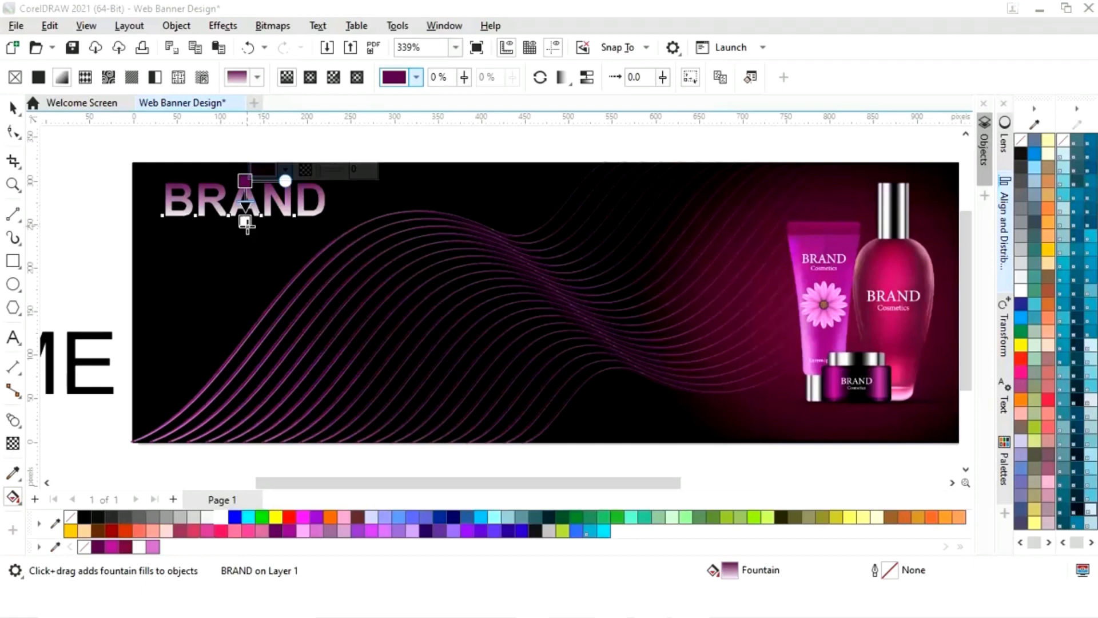
# Add an intermediate colour node at 45% of BRAND's gradient and sample the document palette's bright magenta for it.
pyautogui.press('z')
pyautogui.moveTo(233, 166); pyautogui.dragTo(333, 255)
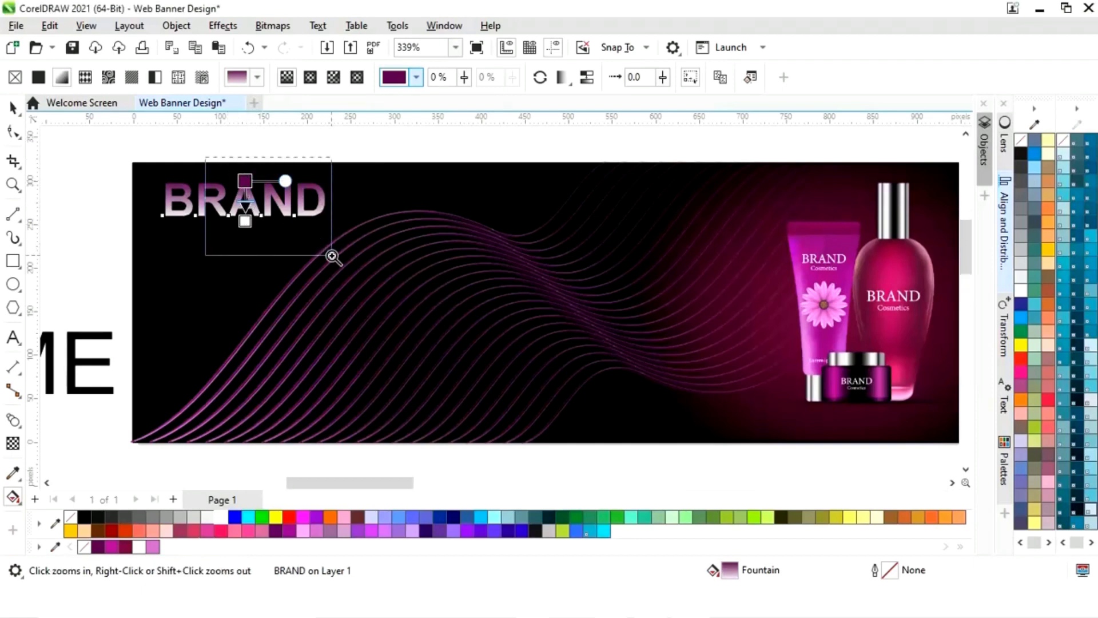
pyautogui.doubleClick(420, 280)
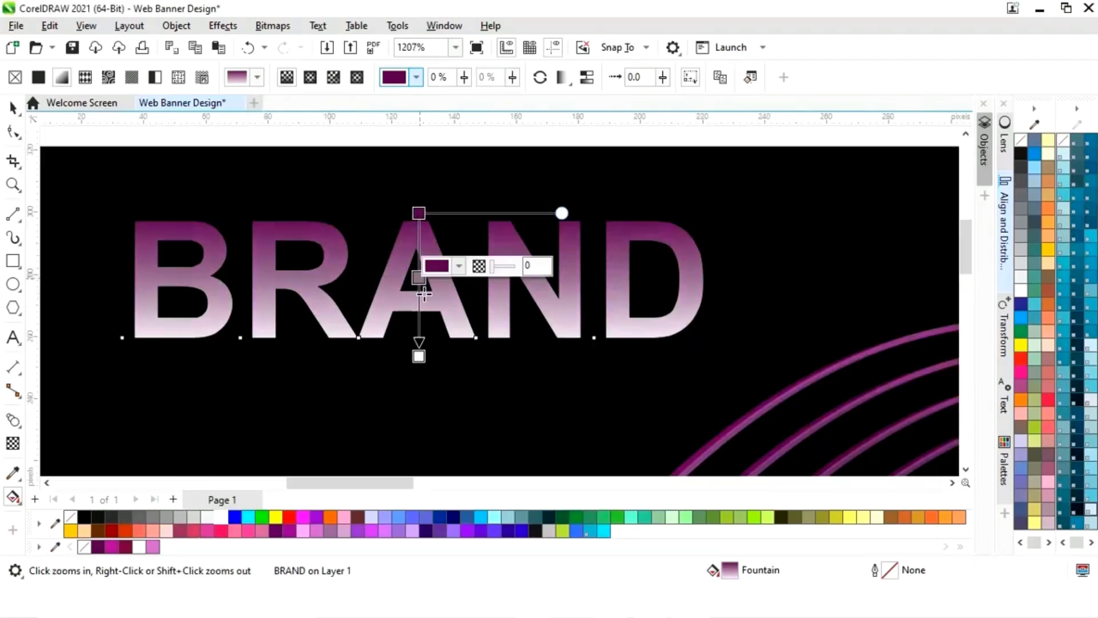
pyautogui.click(459, 267)
pyautogui.click(579, 502)
pyautogui.click(112, 546)
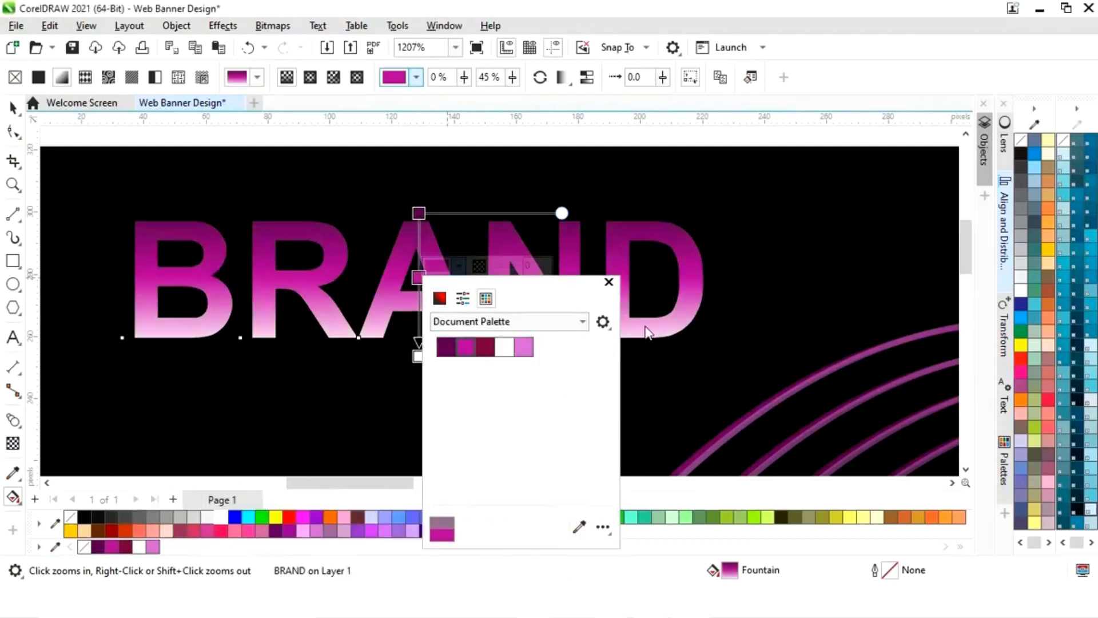
pyautogui.click(452, 377)
# Change the bottom colour of BRAND's gradient to the same dark purple as its top, sampled from the document palette.
pyautogui.click(419, 357)
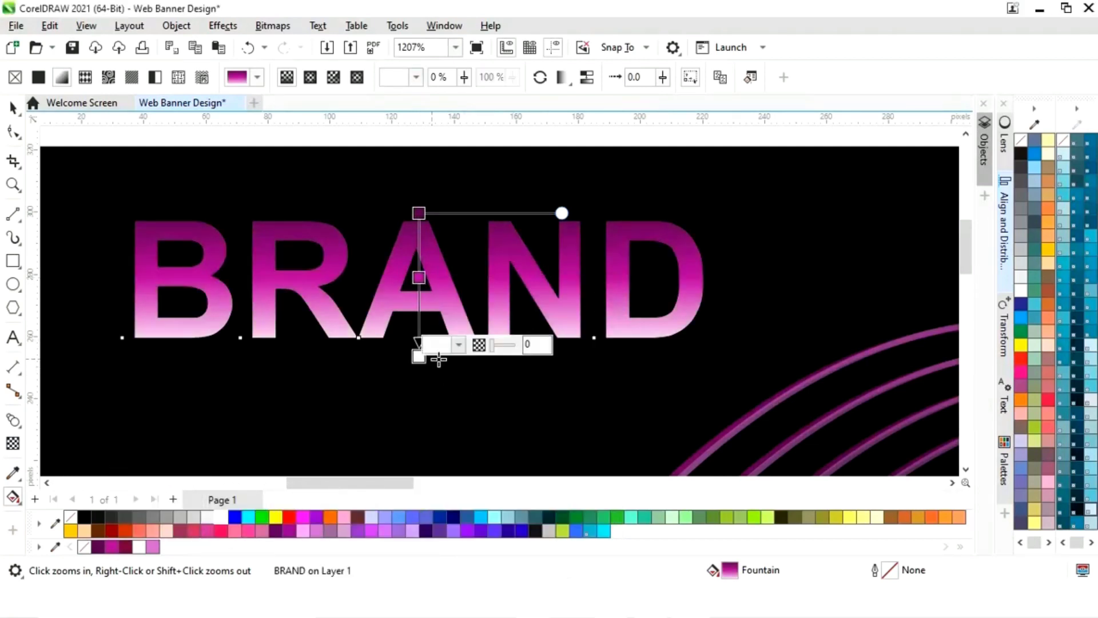
pyautogui.click(458, 346)
pyautogui.click(579, 289)
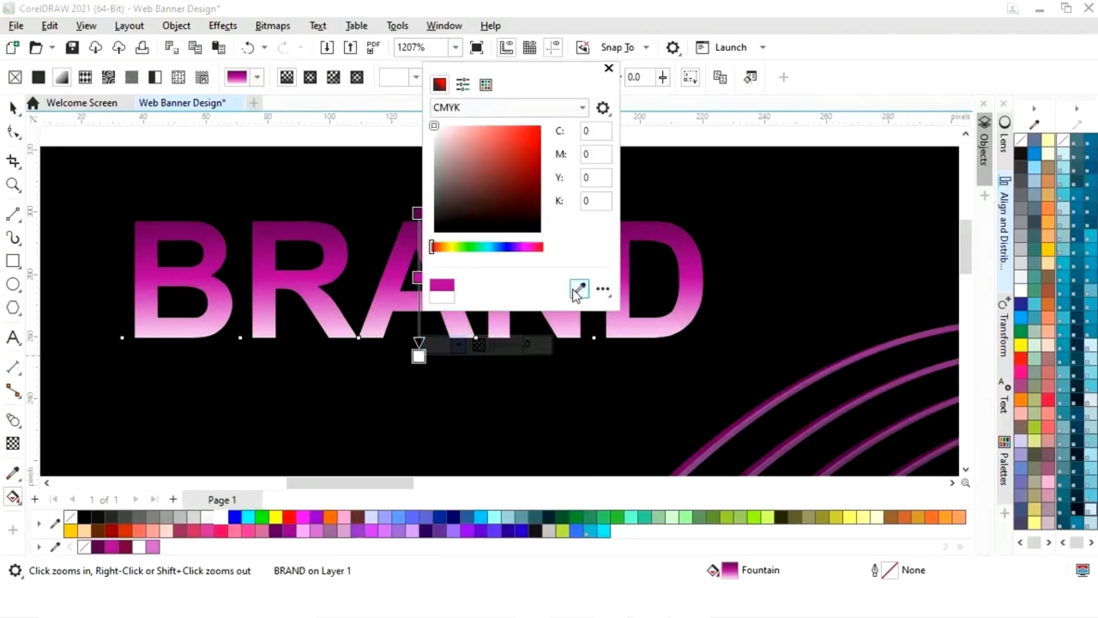
pyautogui.click(98, 546)
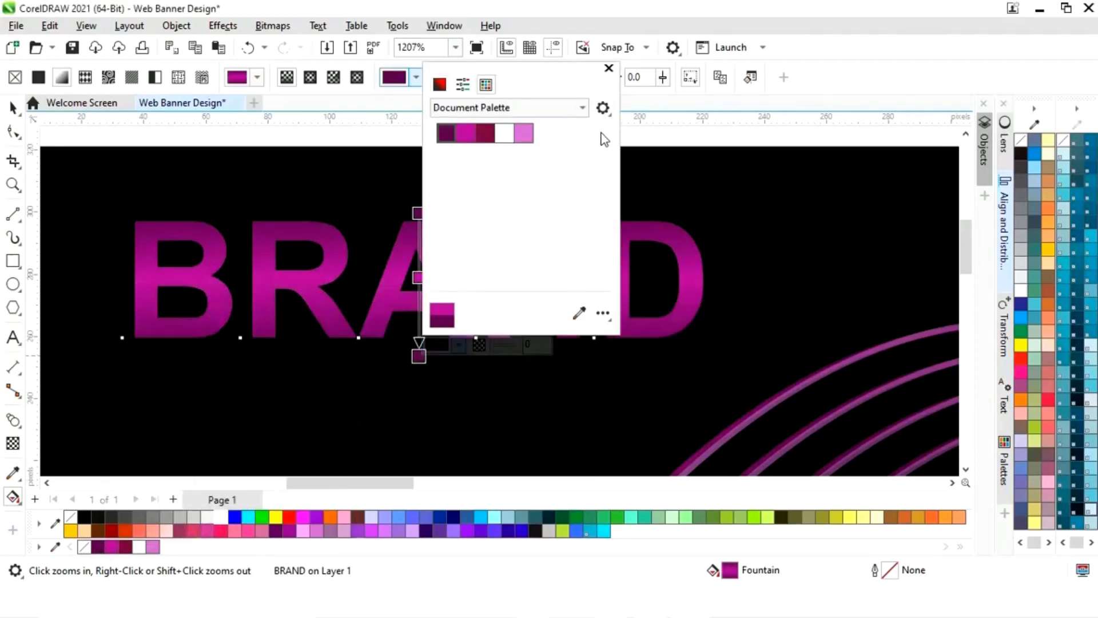
pyautogui.click(609, 69)
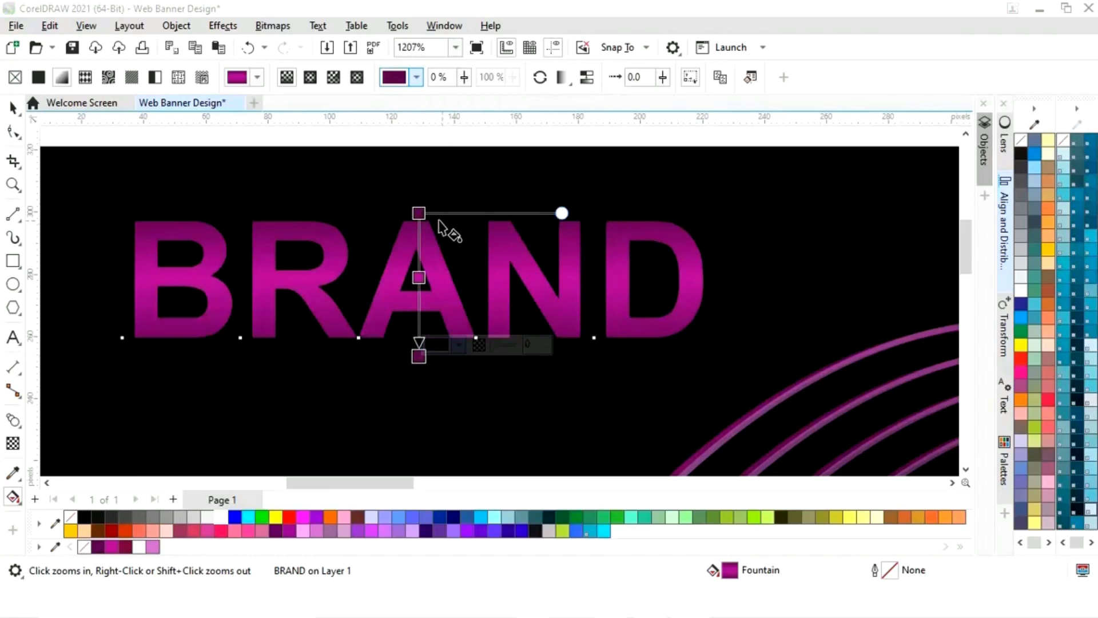
# Shorten BRAND's gradient from both ends so that its start and end nodes sit close to the letters' top and bottom edges.
pyautogui.moveTo(420, 209); pyautogui.dragTo(420, 224)
pyautogui.moveTo(421, 357); pyautogui.dragTo(419, 344)
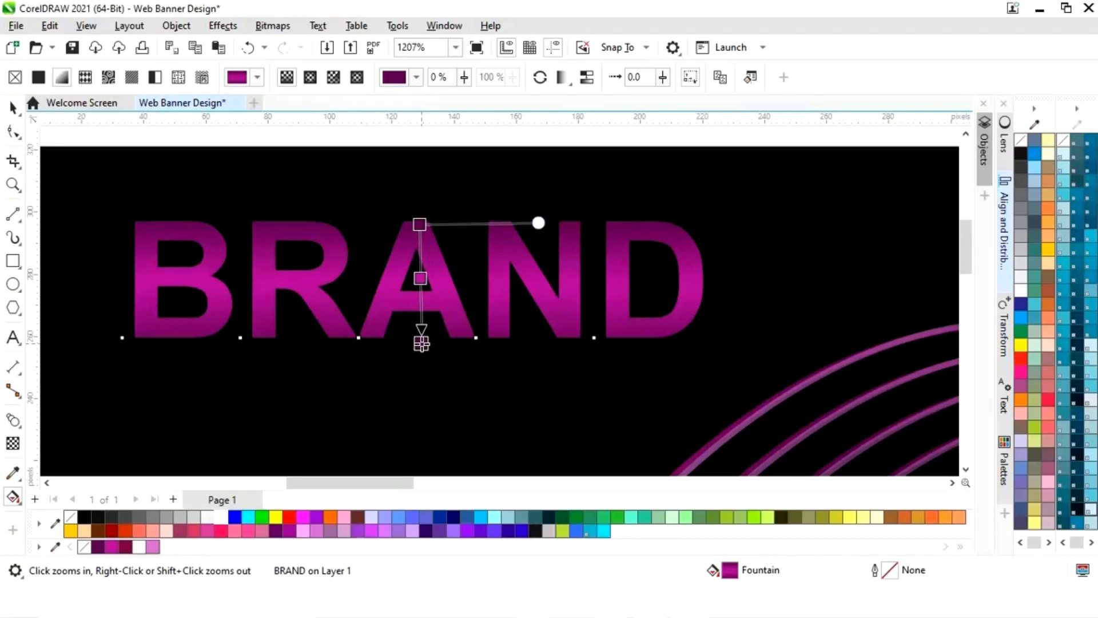
pyautogui.press('F4')
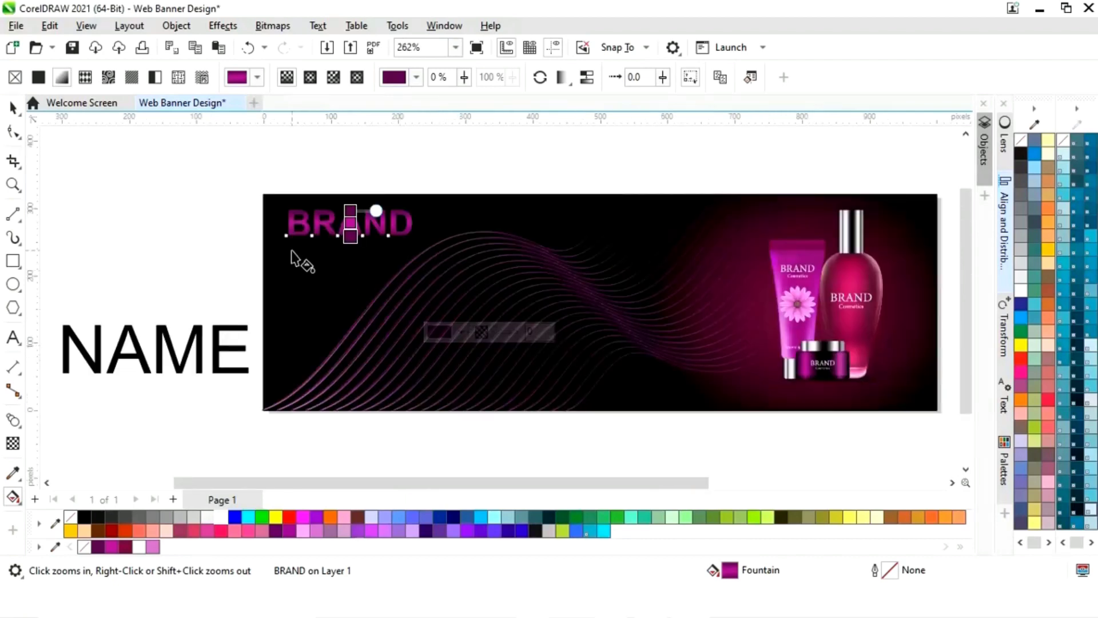
pyautogui.click(12, 108)
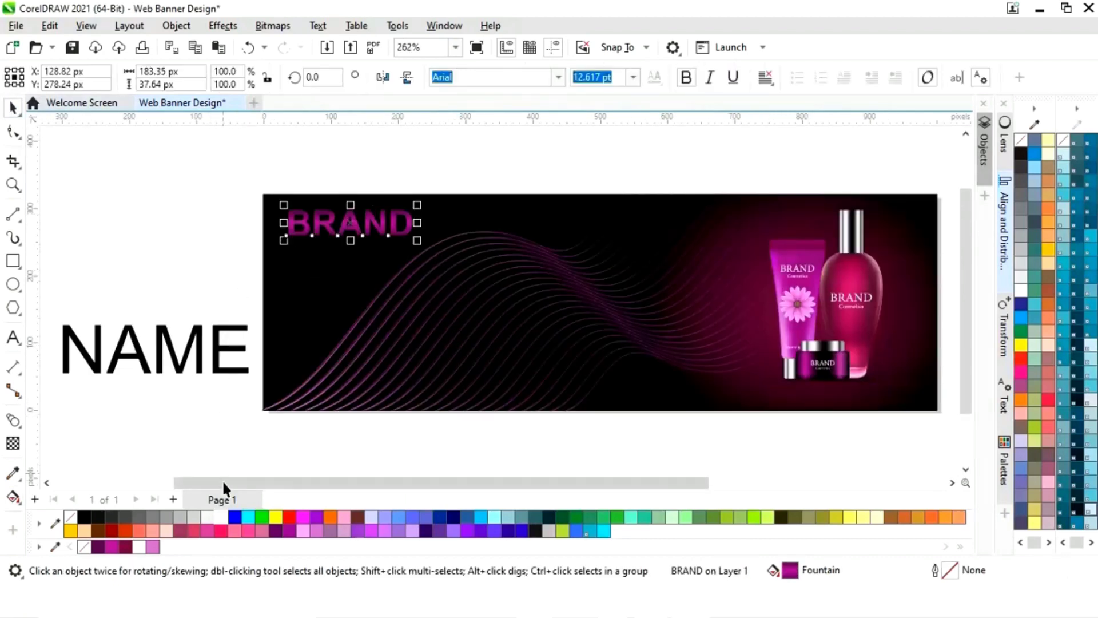
# Give the BRAND text a white outline with a 0.5 pt width.
pyautogui.rightClick(221, 516)
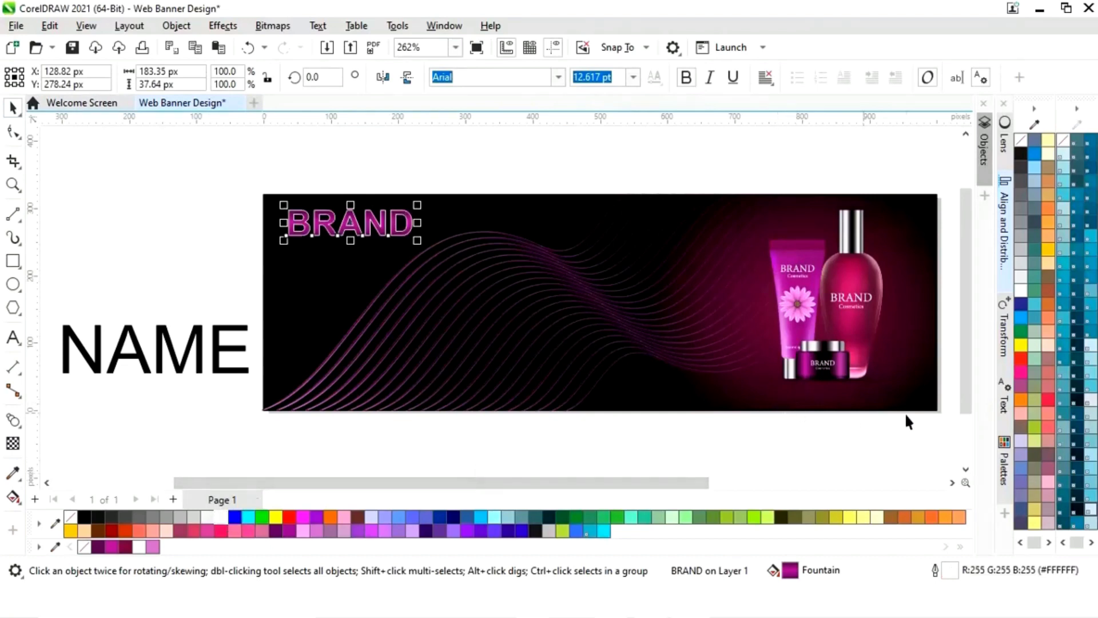
pyautogui.click(1005, 407)
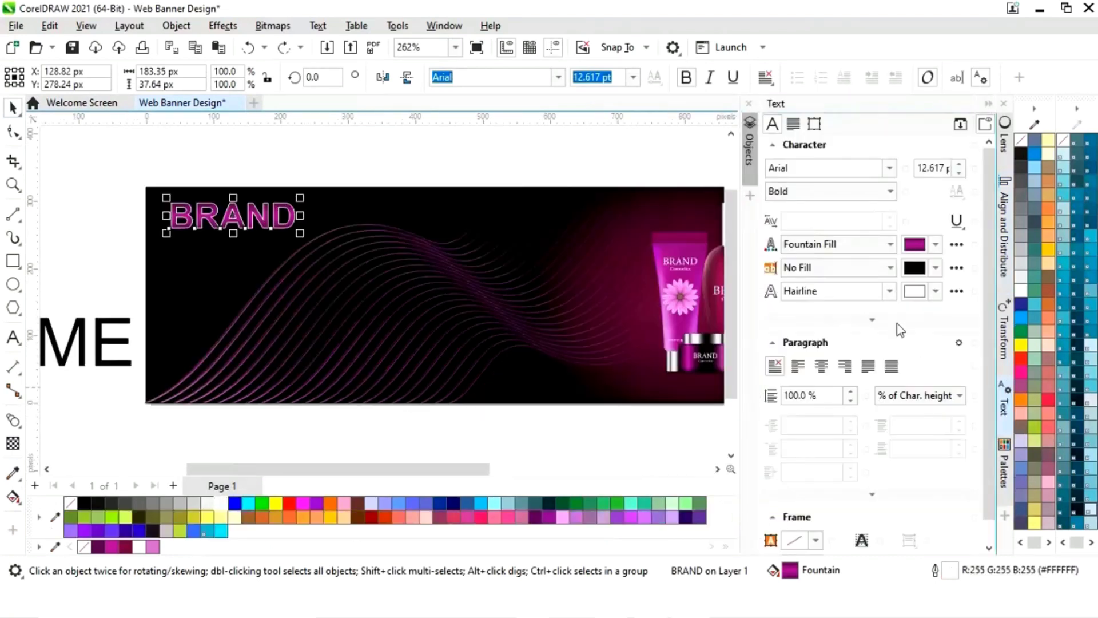
pyautogui.click(888, 292)
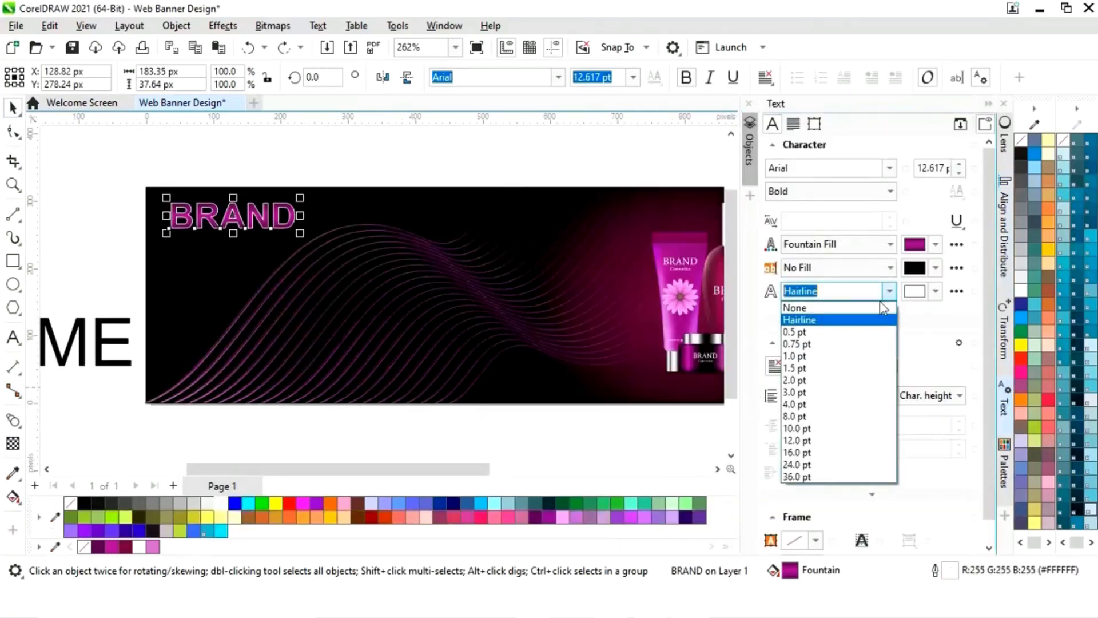
pyautogui.click(847, 333)
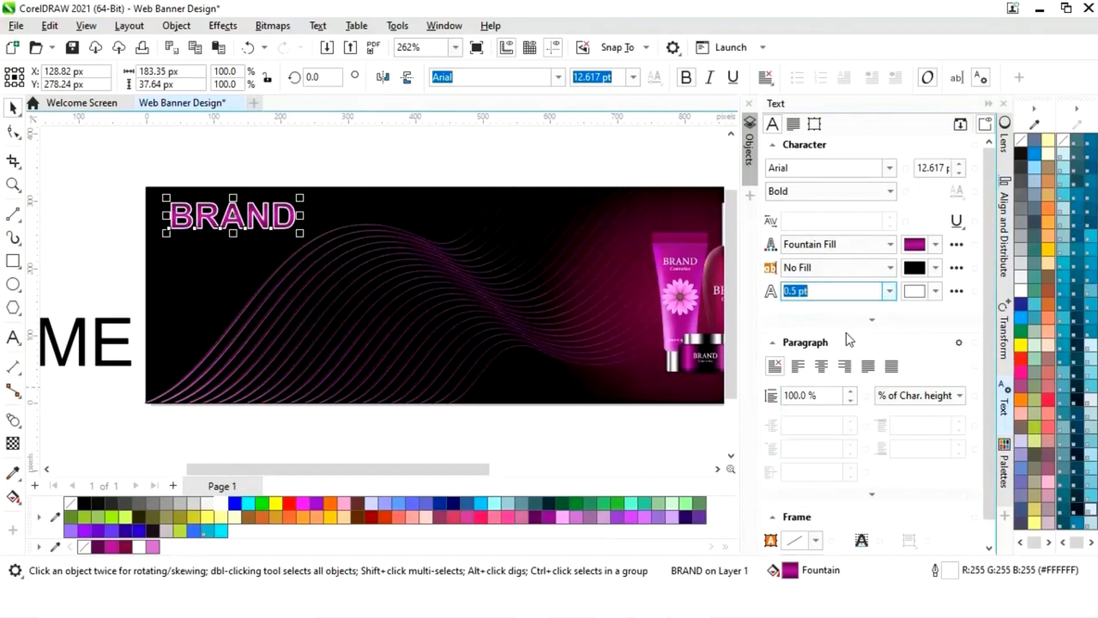
pyautogui.click(987, 104)
pyautogui.click(473, 435)
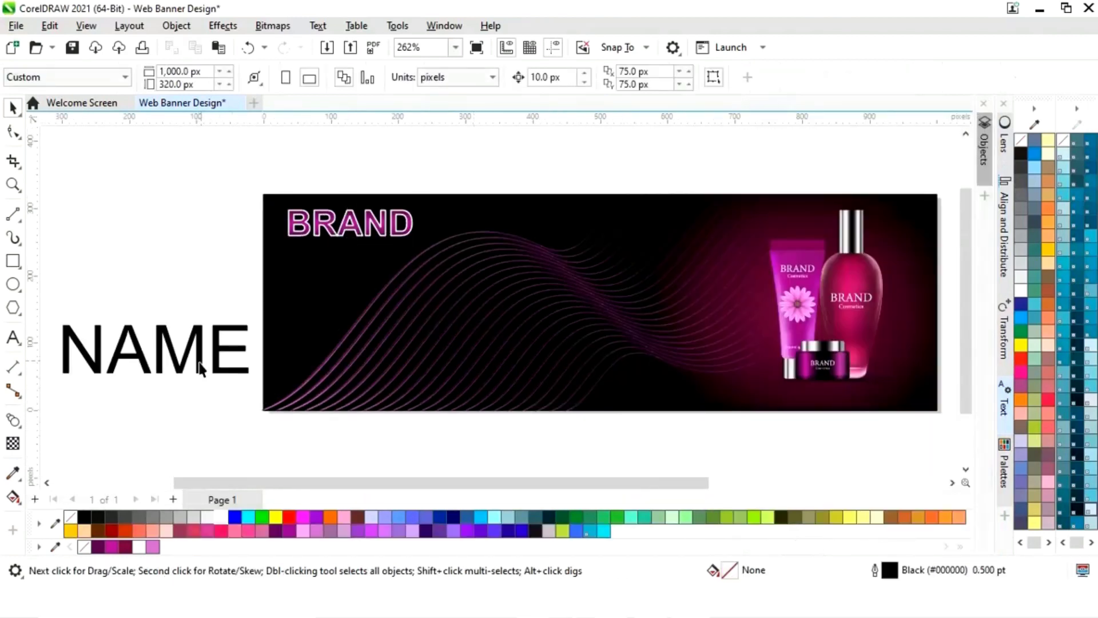
# Set the font size of the BRAND text to 14 pt.
pyautogui.click(369, 235)
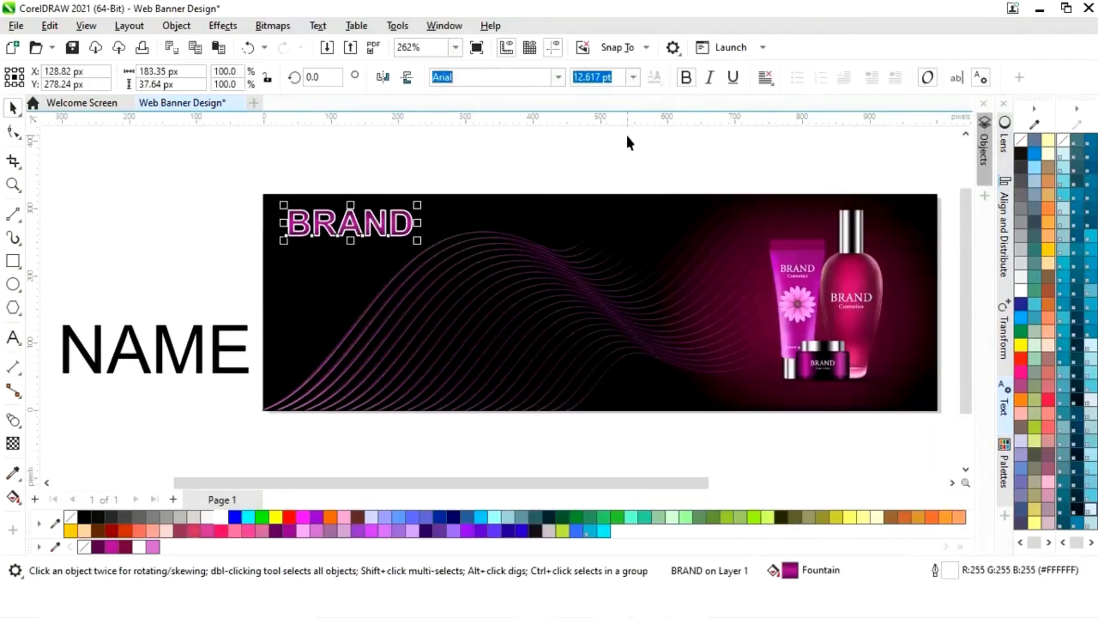
pyautogui.click(632, 80)
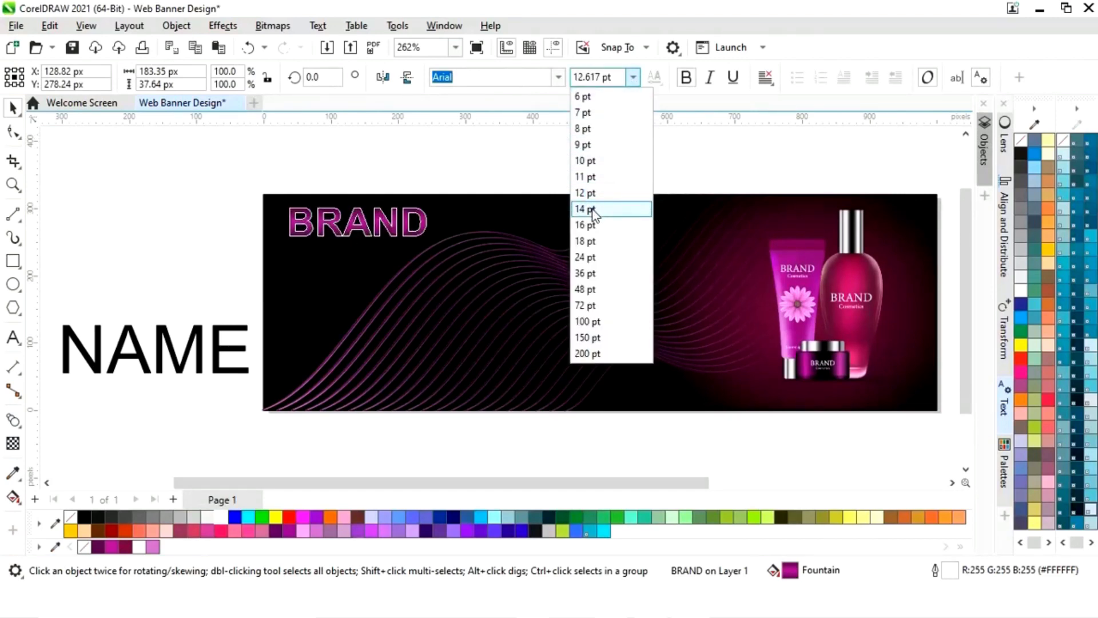
pyautogui.click(593, 214)
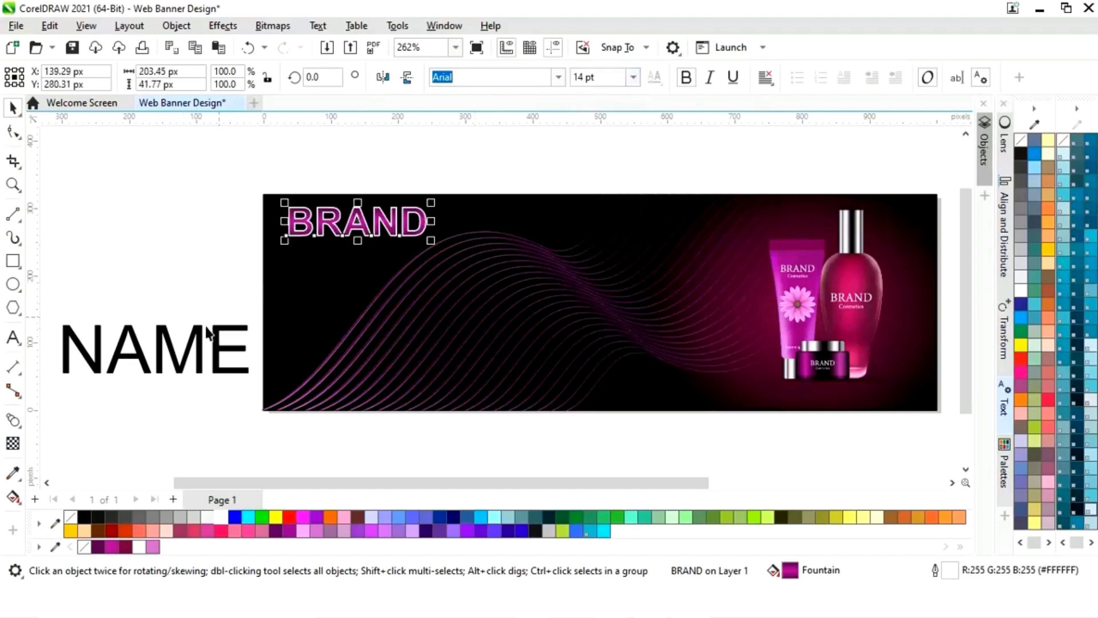
# Move the NAME text onto the banner, between BRAND and the products, and fill it with white.
pyautogui.click(174, 359)
pyautogui.moveTo(167, 348); pyautogui.dragTo(608, 245)
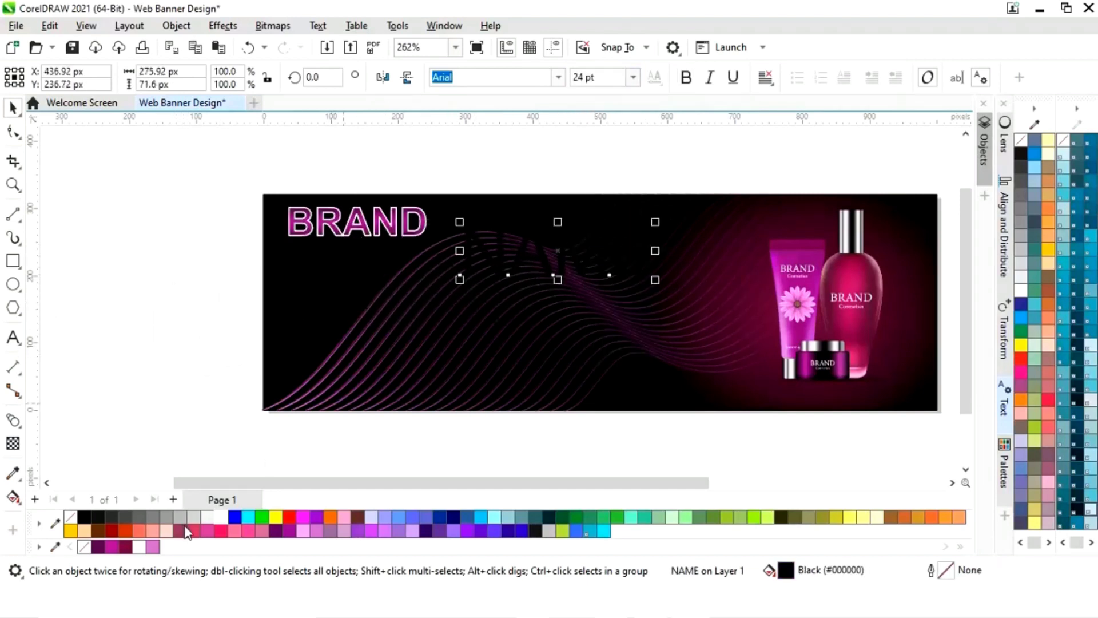
pyautogui.click(220, 517)
# Format NAME as 14 pt bold and place it directly after BRAND on the same line.
pyautogui.click(632, 76)
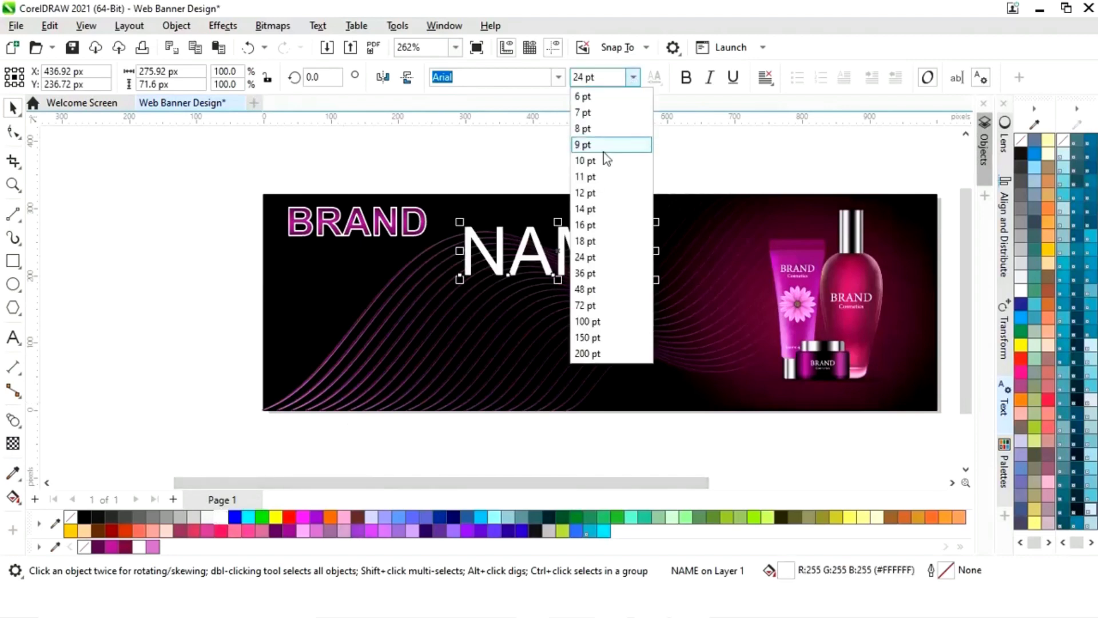
pyautogui.click(585, 209)
pyautogui.moveTo(518, 263); pyautogui.dragTo(490, 228)
pyautogui.click(687, 78)
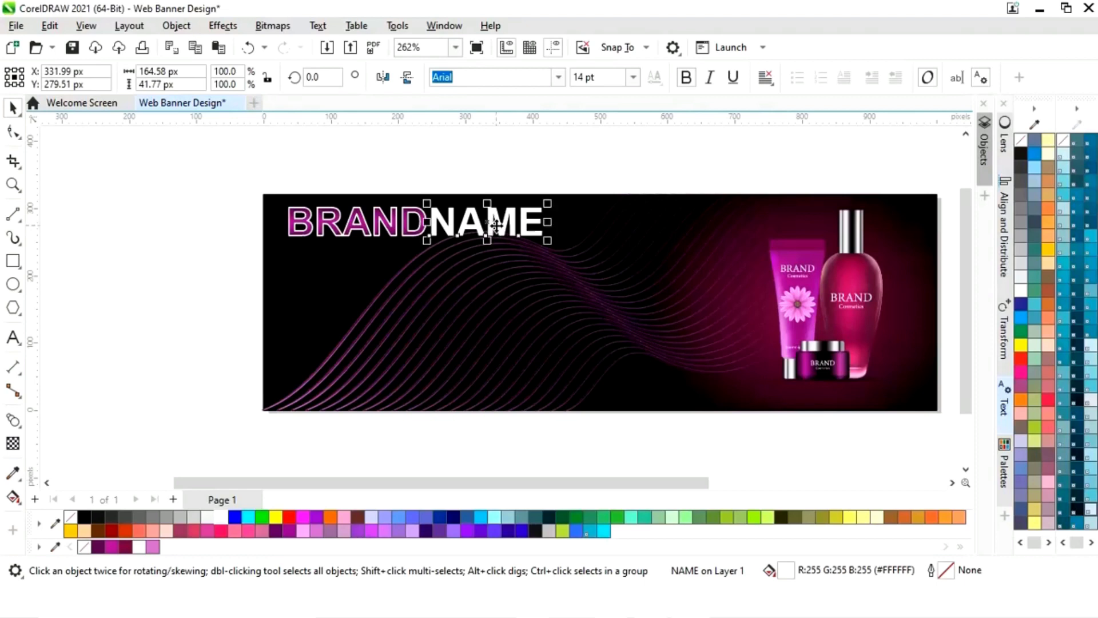
pyautogui.click(172, 189)
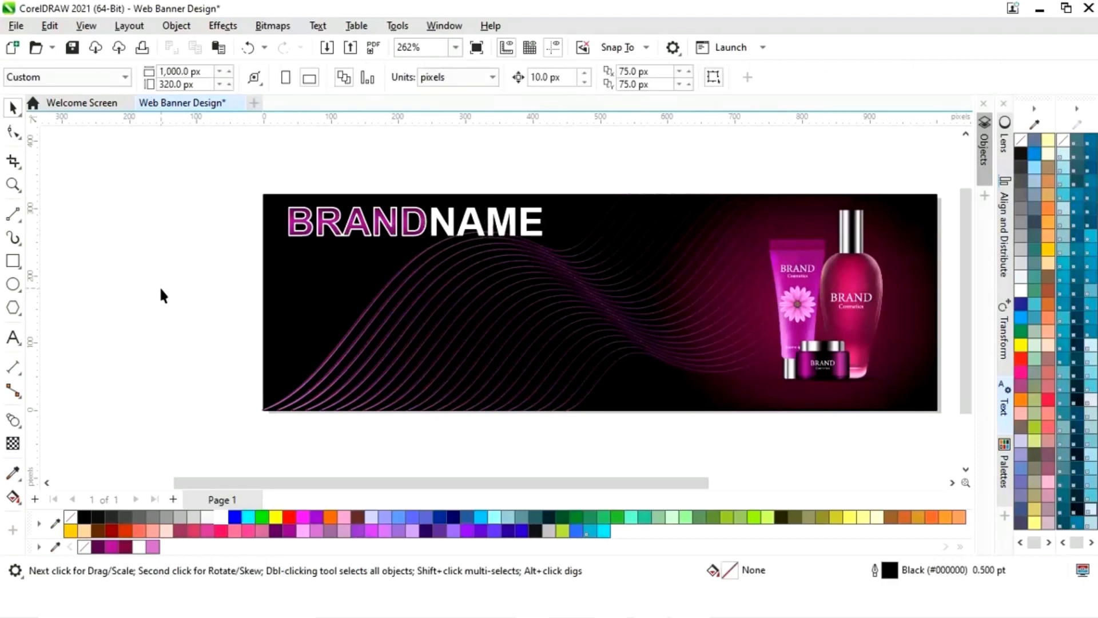
# Add the artistic text SKIN BODY CARE TREATMENT, starting just below the banner's lower-left corner.
pyautogui.click(13, 338)
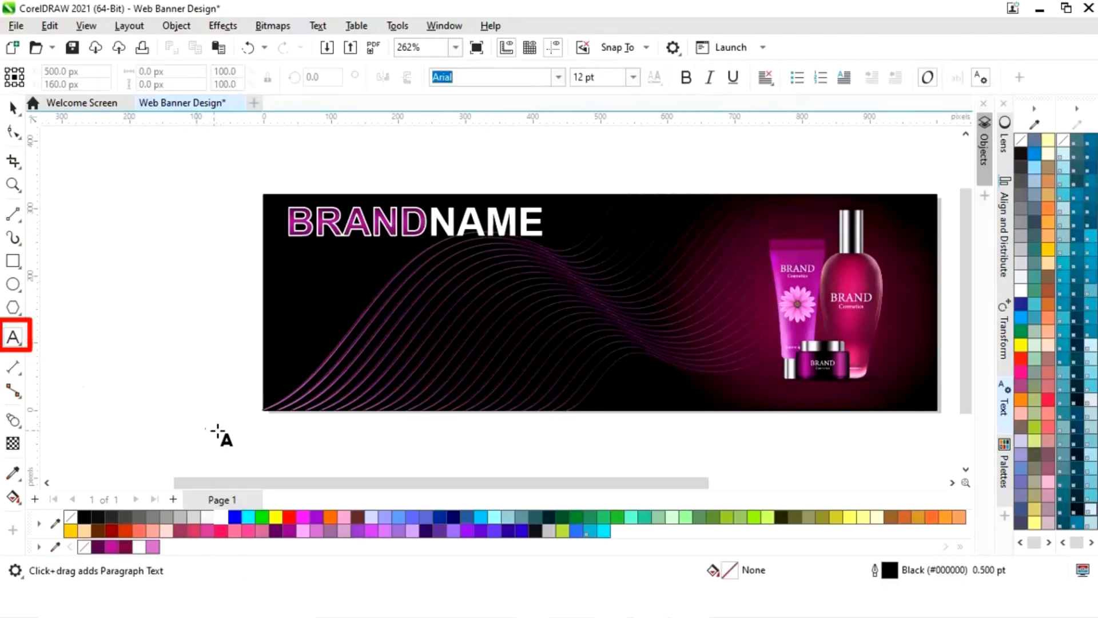
pyautogui.click(255, 442)
pyautogui.write('S')
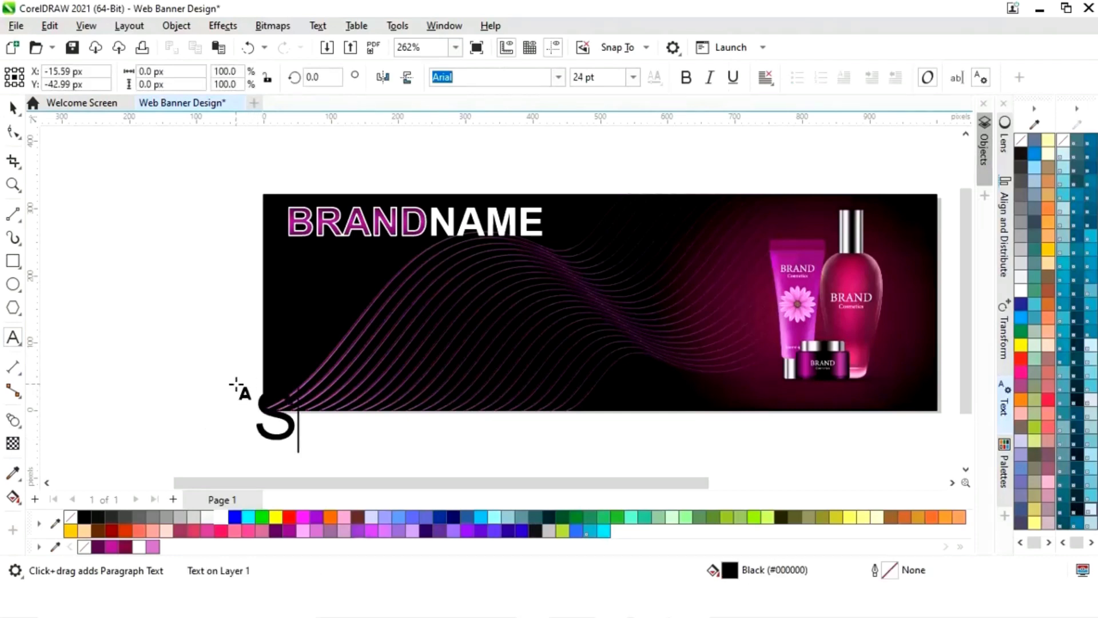
pyautogui.write('KIN BODY')
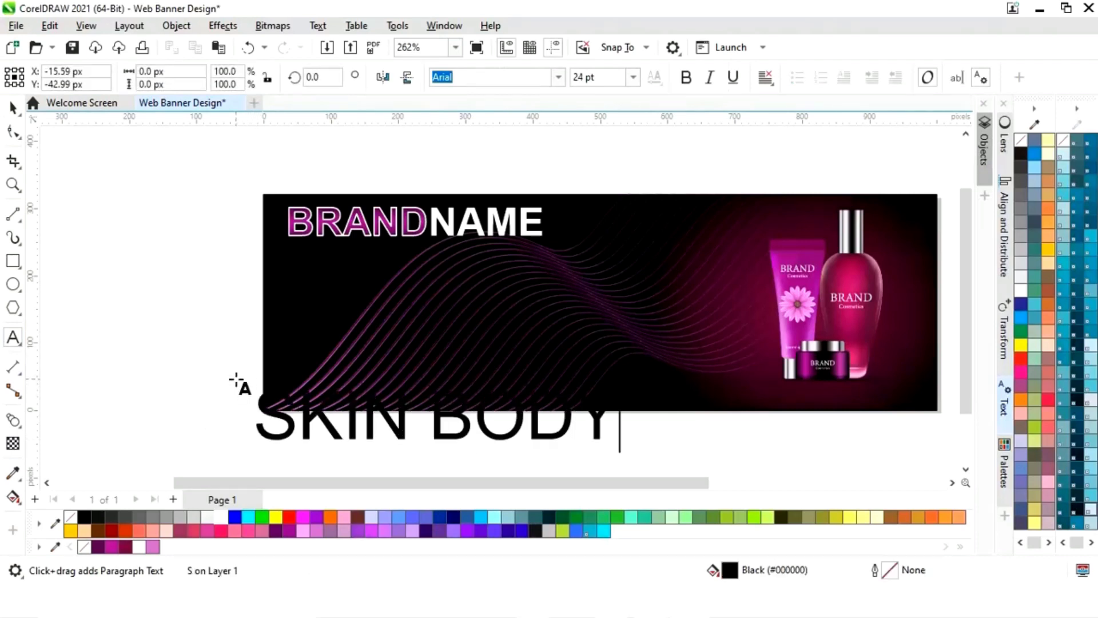
pyautogui.write(' CARE TREATMENT')
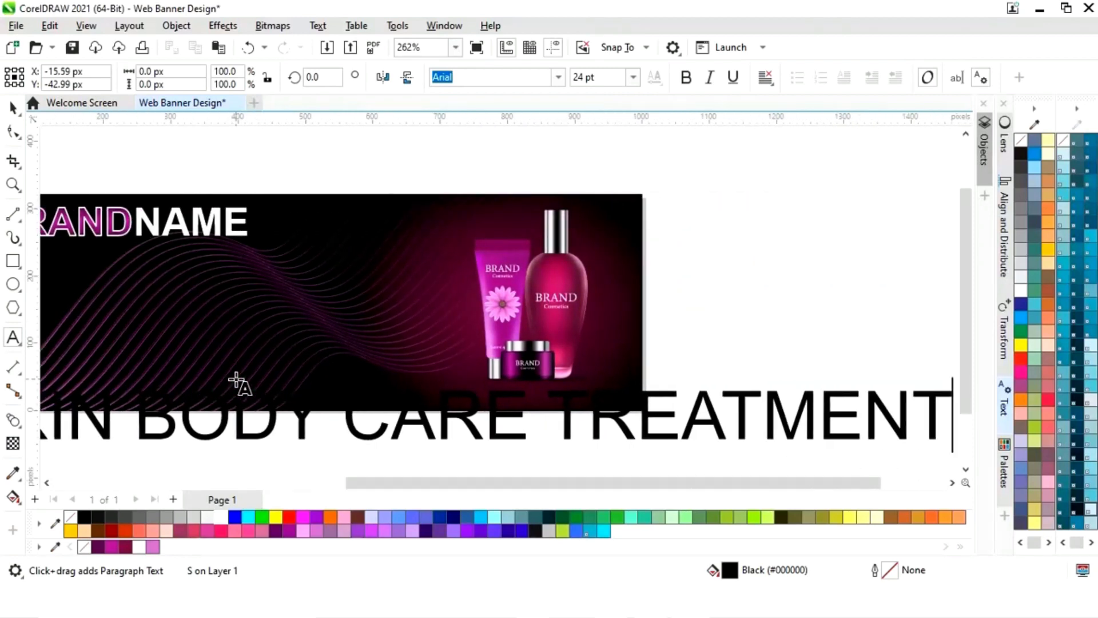
pyautogui.press('Escape')
pyautogui.click(13, 108)
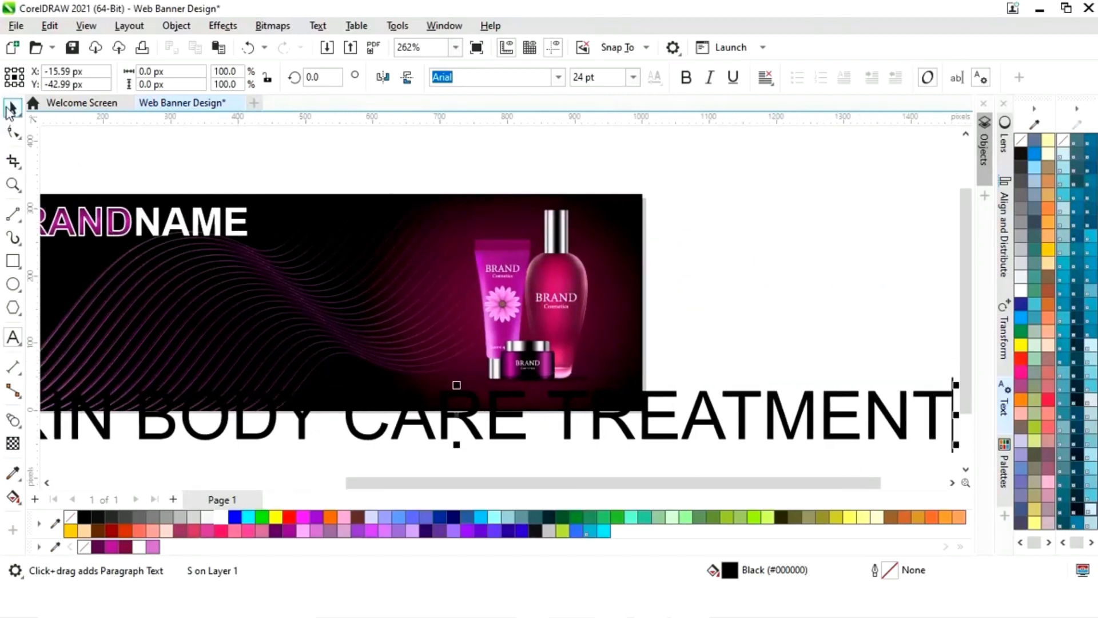
# Scale the SKIN BODY CARE TREATMENT text to about 32%, move it beneath BRAND NAME and fill it with white.
pyautogui.click(890, 426)
pyautogui.scroll(-1, 867, 424)
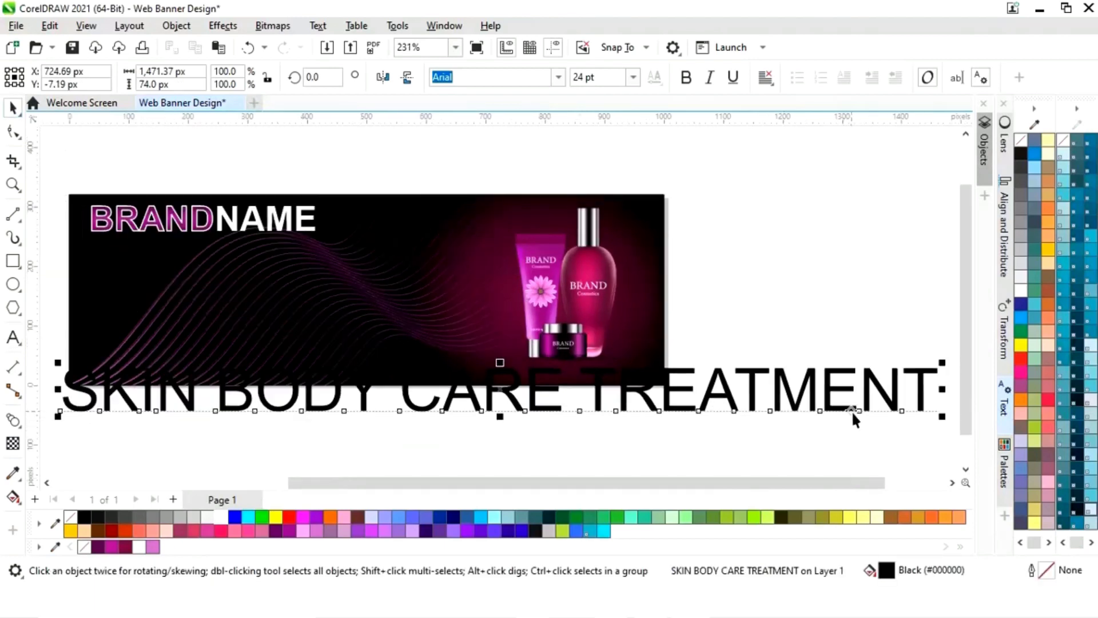
pyautogui.moveTo(944, 370); pyautogui.dragTo(795, 393)
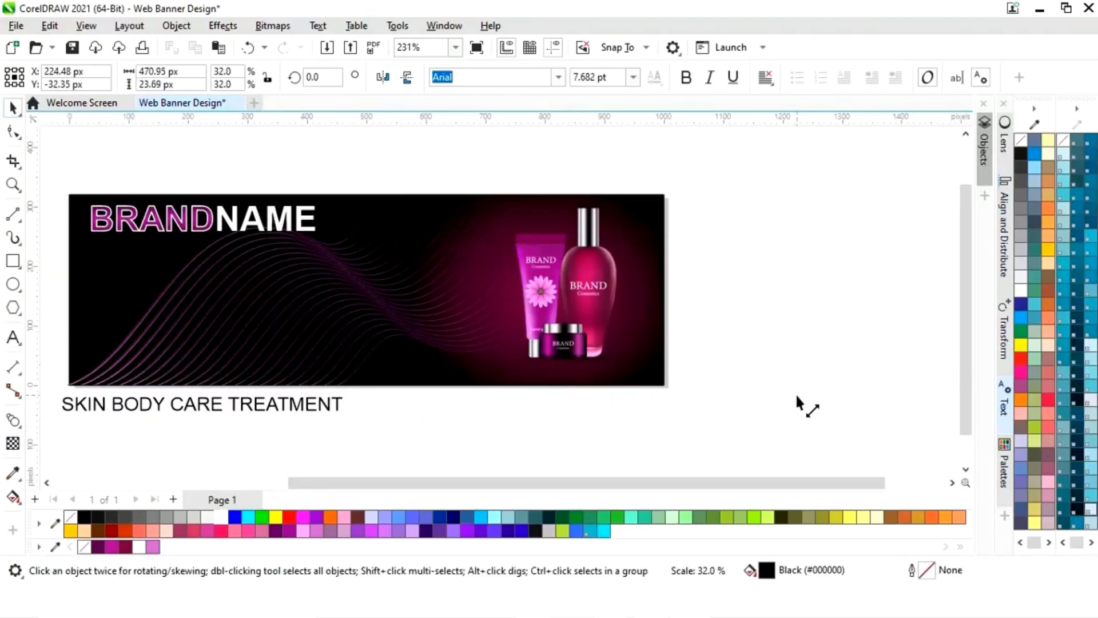
pyautogui.moveTo(201, 405); pyautogui.dragTo(225, 255)
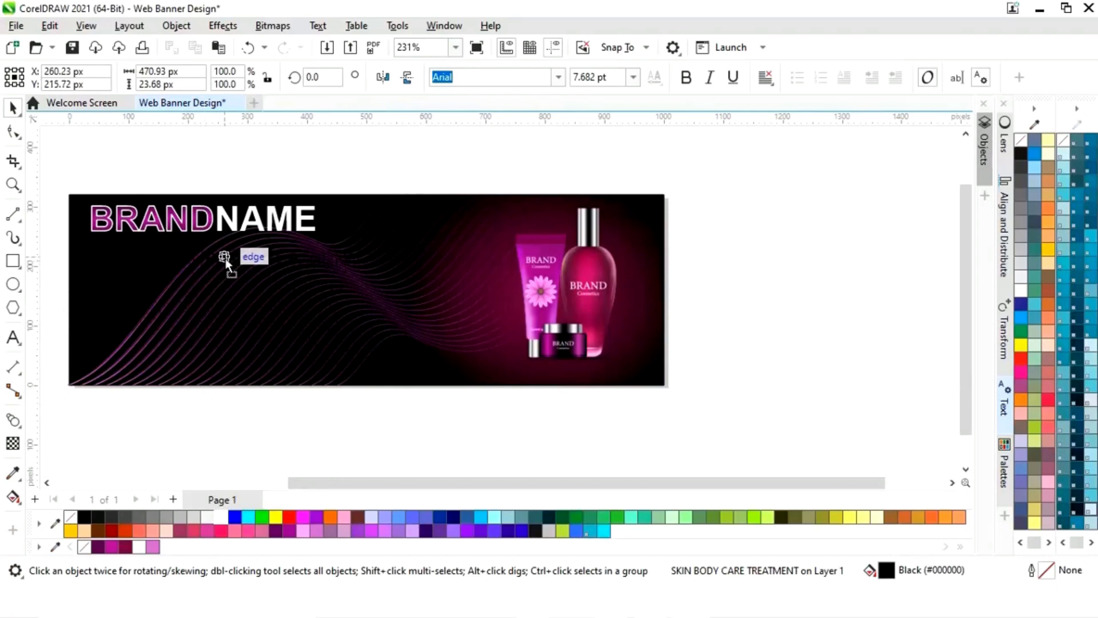
pyautogui.click(222, 518)
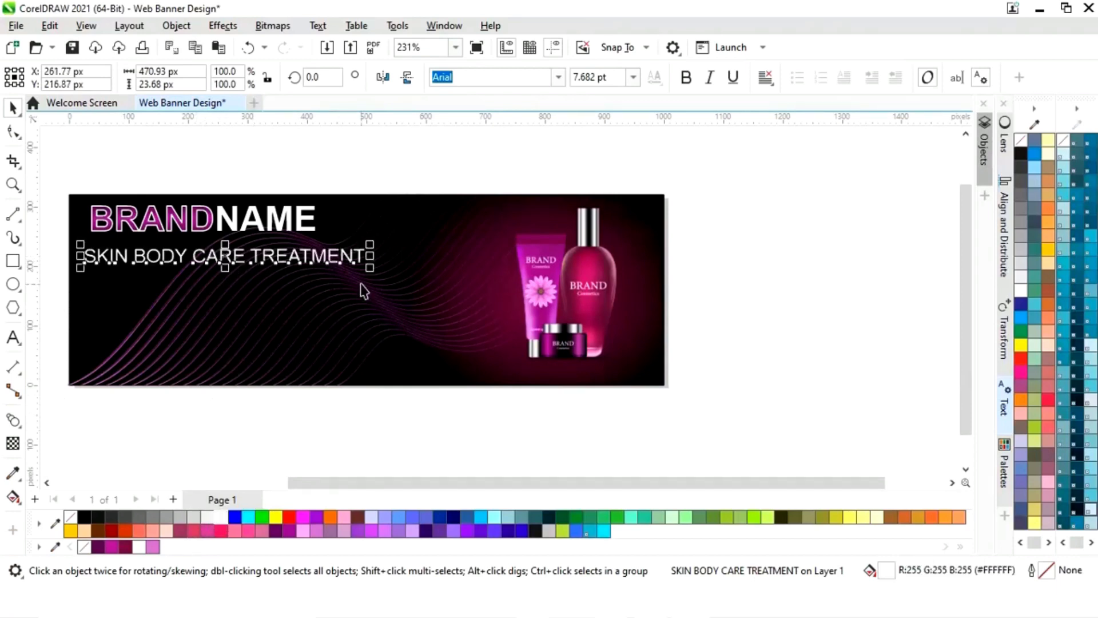
# Shrink the SKIN BODY CARE TREATMENT tagline to about 4.4 pt, place it close under BRAND NAME and make it bold.
pyautogui.moveTo(371, 245); pyautogui.dragTo(252, 250)
pyautogui.moveTo(183, 268); pyautogui.dragTo(190, 246)
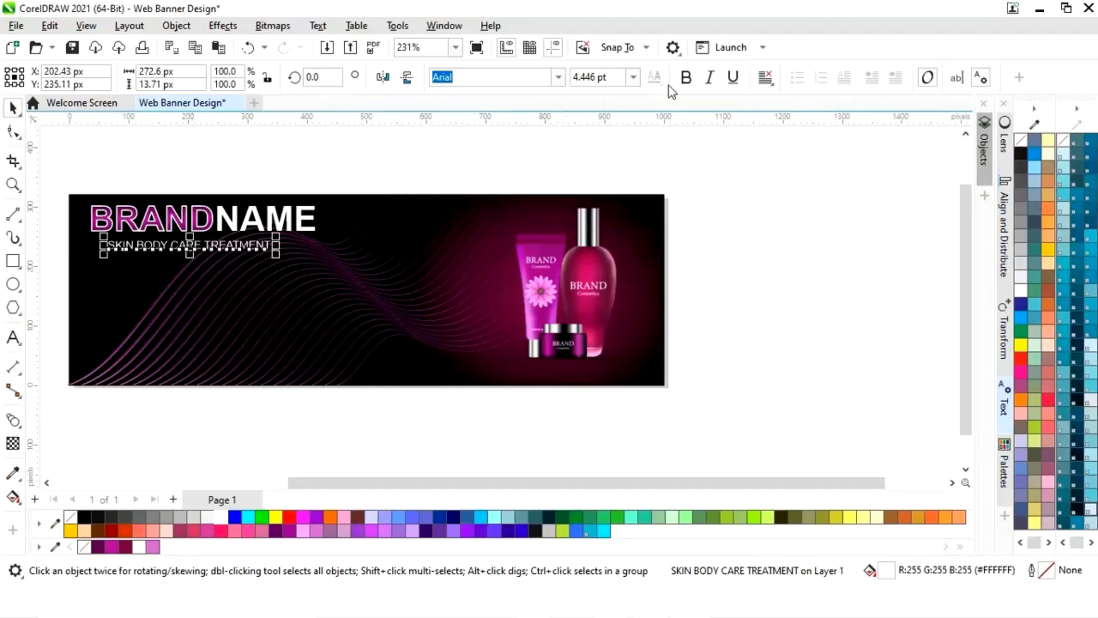
pyautogui.click(685, 77)
pyautogui.scroll(2, 370, 372)
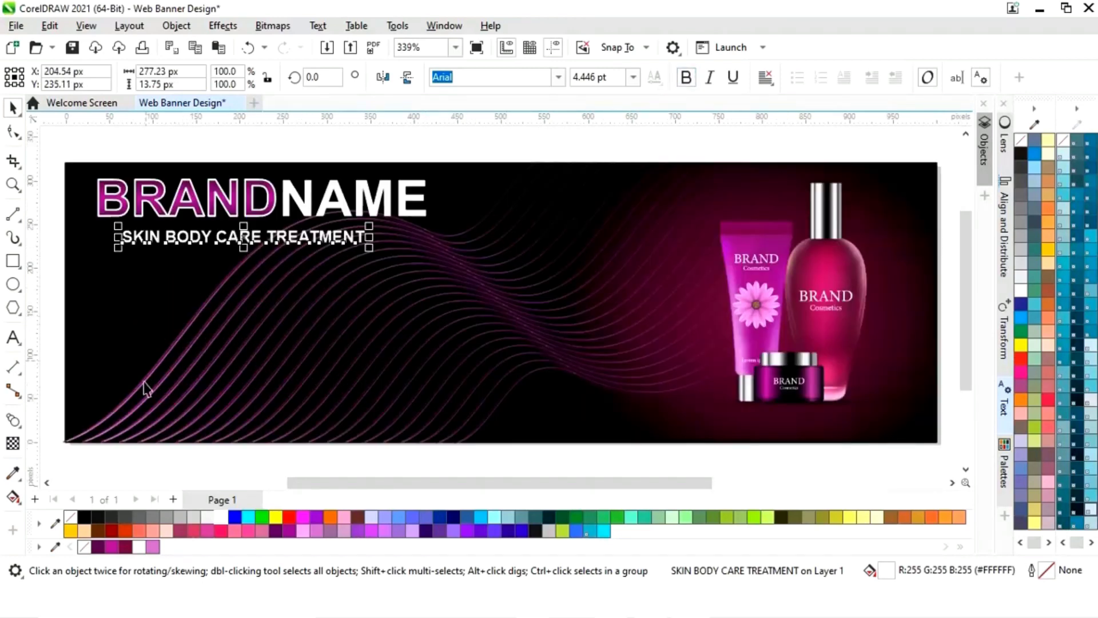
pyautogui.click(202, 463)
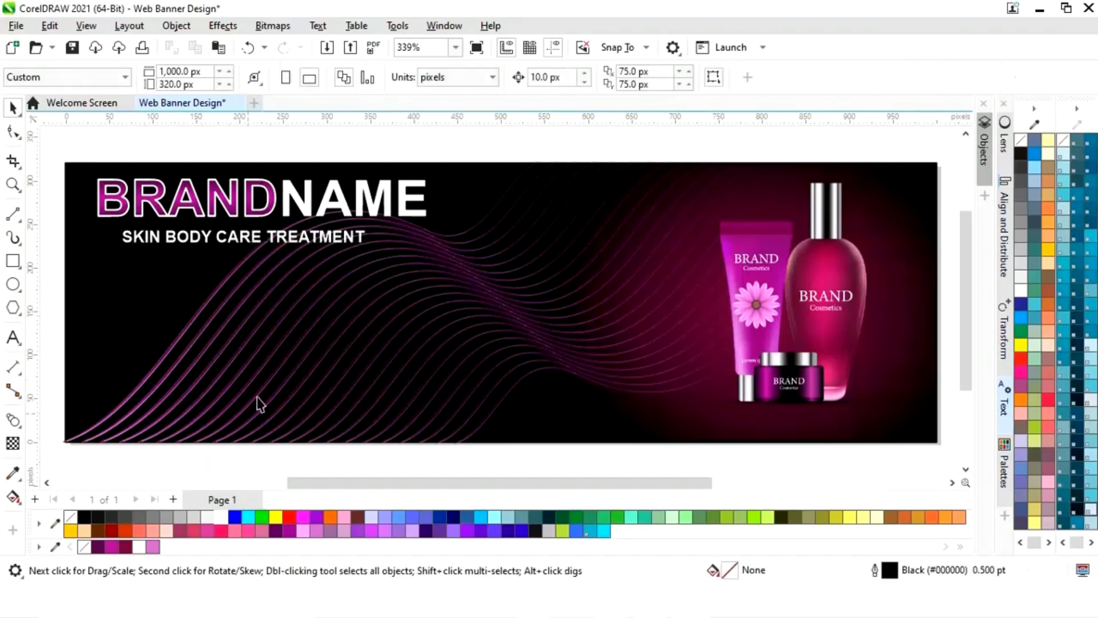
pyautogui.click(247, 246)
pyautogui.click(186, 462)
# Switch to TEXT.txt in Notepad, copy the whole lorem ipsum paragraph on its first line and return to the banner.
pyautogui.hotkey('alt', 'Tab')
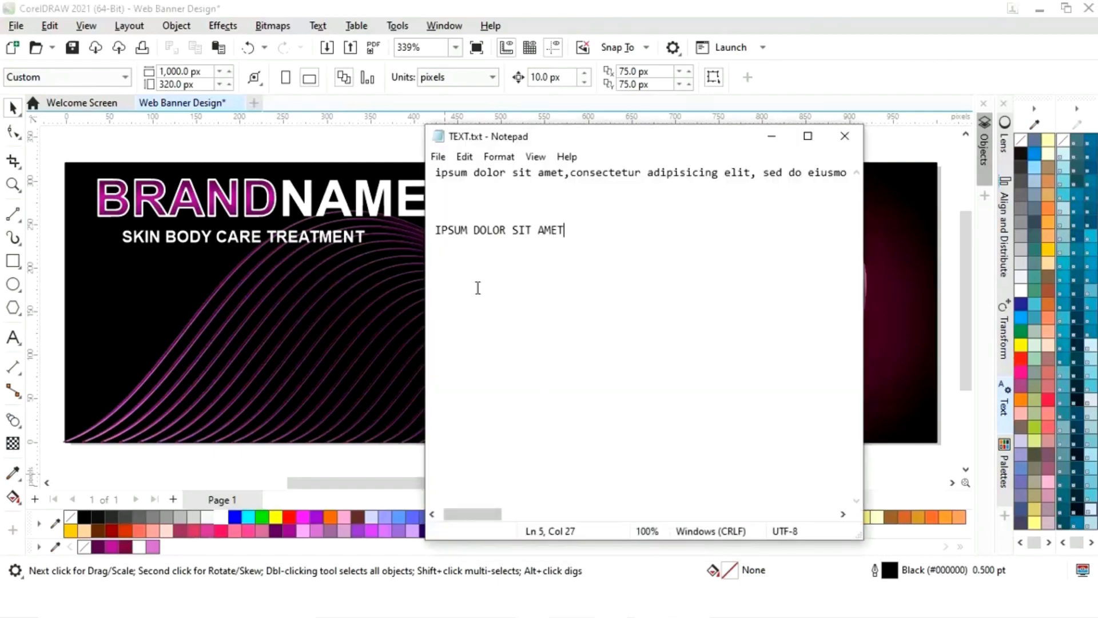
pyautogui.moveTo(486, 514); pyautogui.dragTo(473, 514)
pyautogui.moveTo(432, 177); pyautogui.dragTo(881, 178)
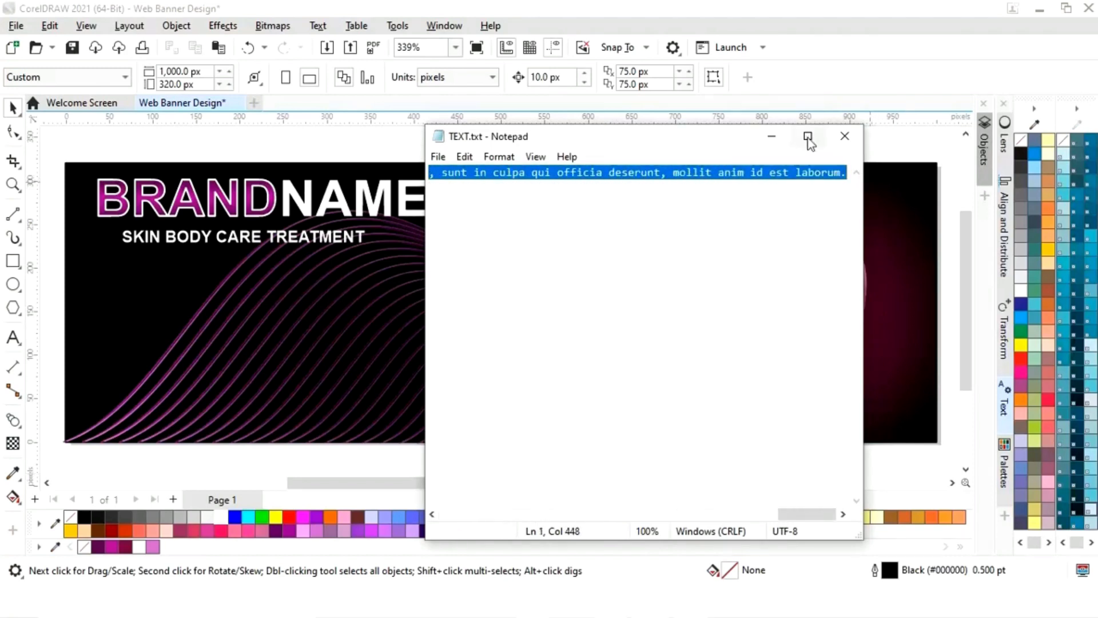
pyautogui.click(772, 136)
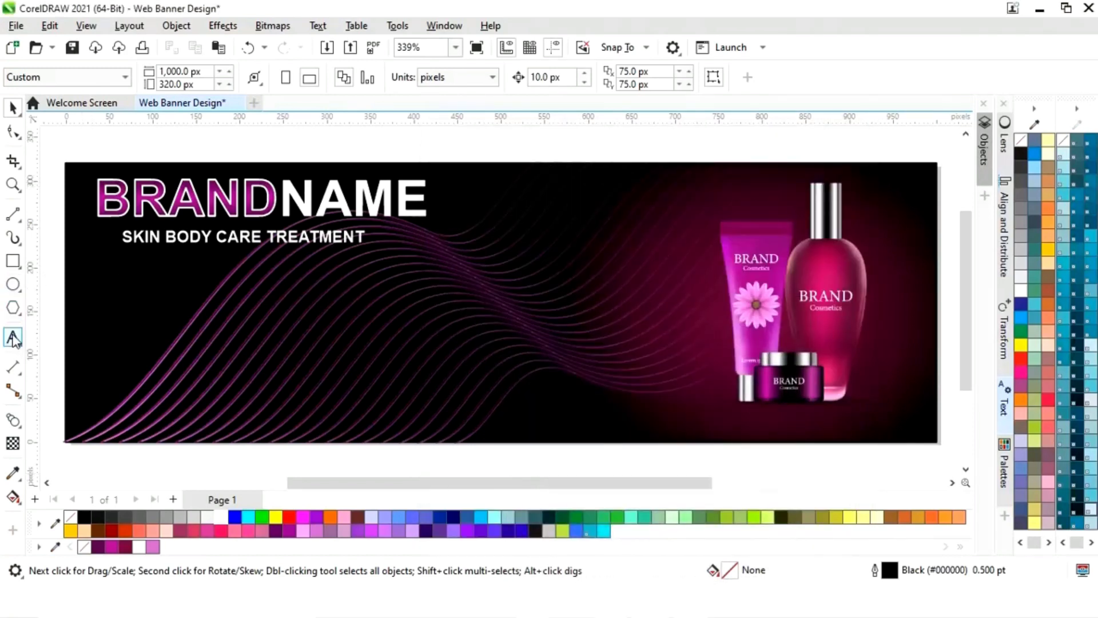
# Paste the copied paragraph into a text frame about 360 x 95 px beneath the tagline and set its size to 3 pt.
pyautogui.click(13, 338)
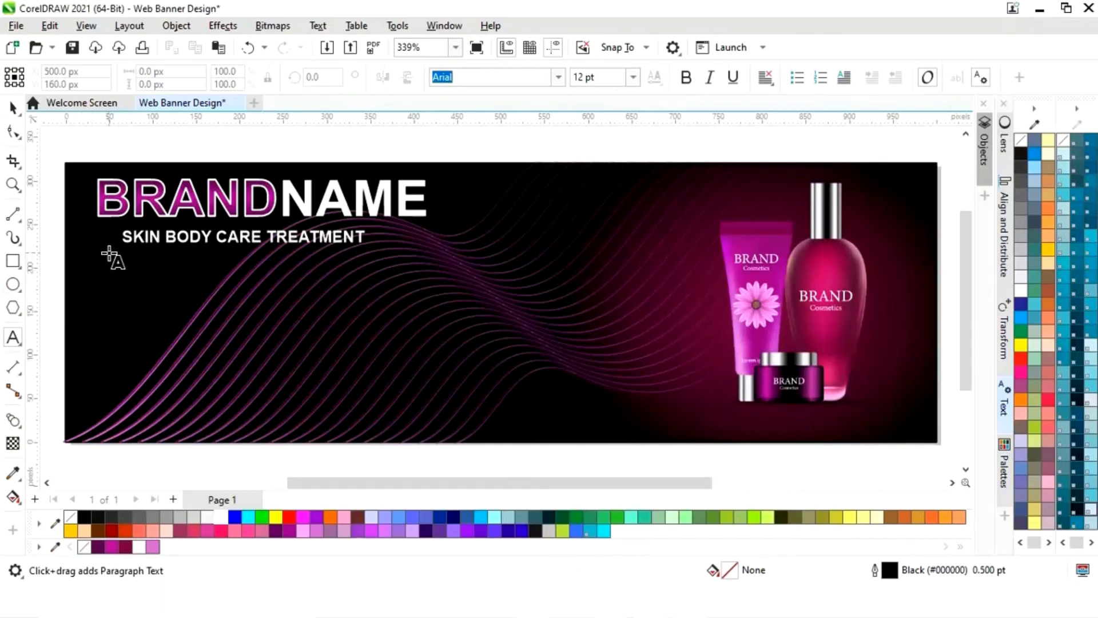
pyautogui.moveTo(103, 250); pyautogui.dragTo(416, 332)
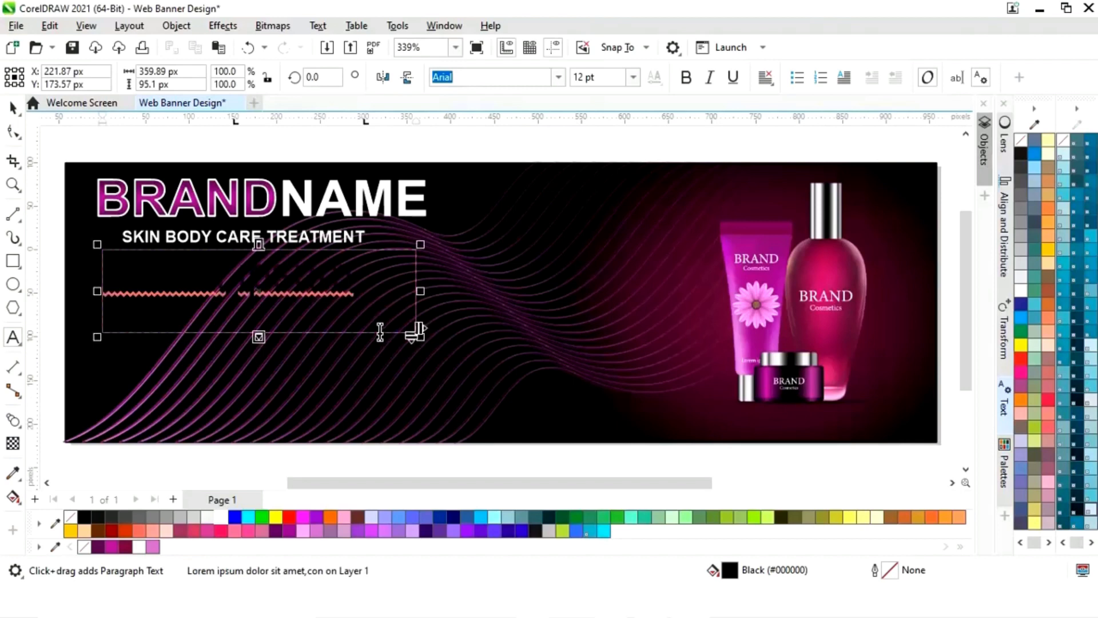
pyautogui.hotkey('ctrl', 'a')
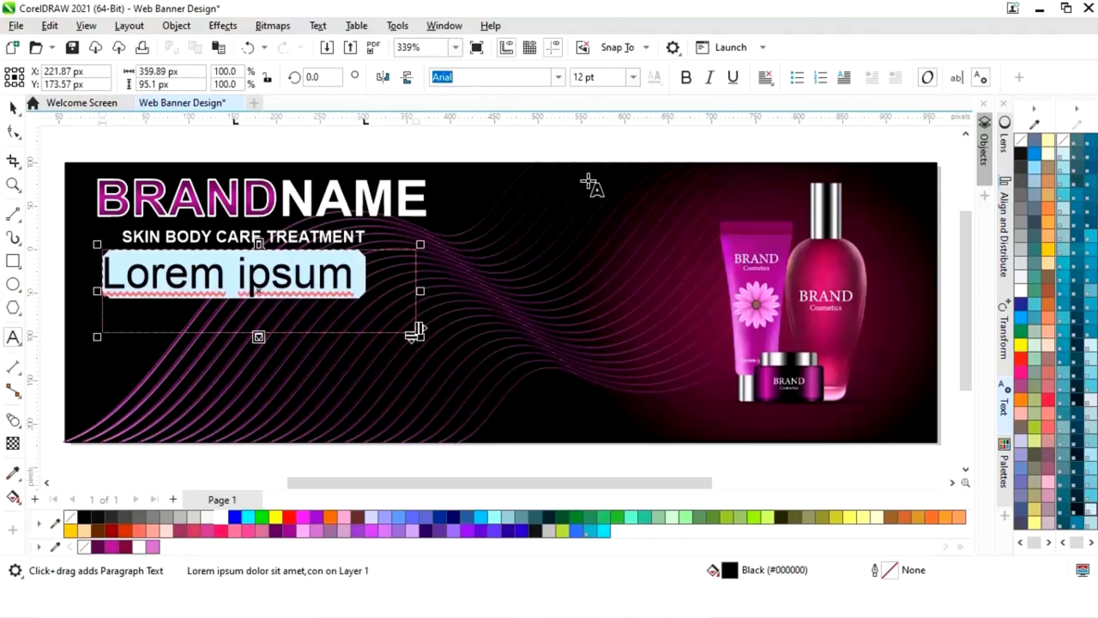
pyautogui.click(574, 78)
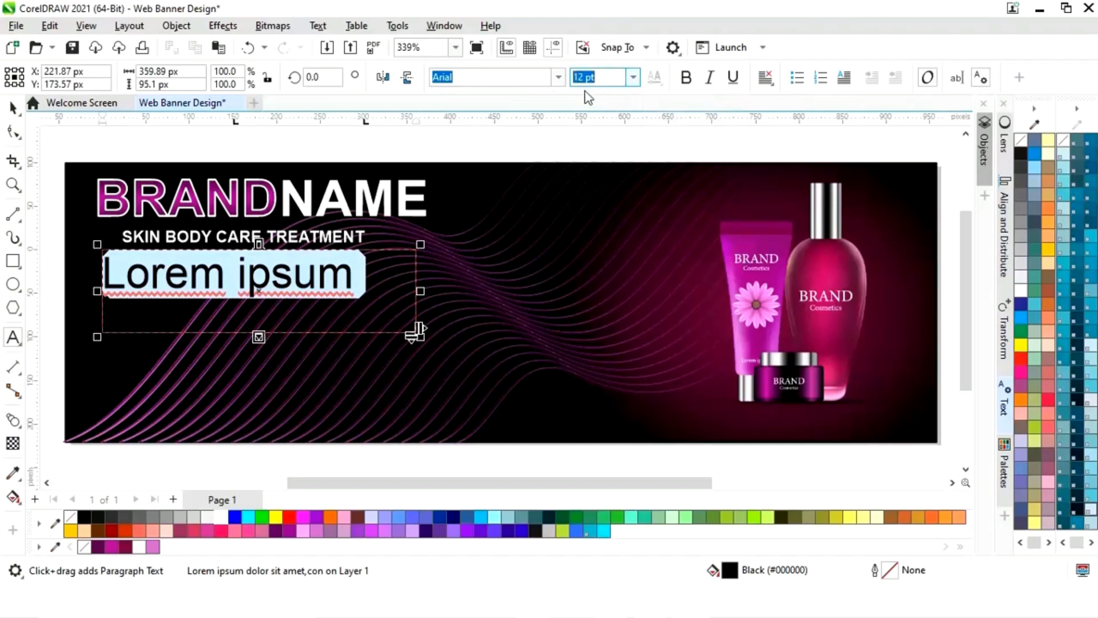
pyautogui.press('Return')
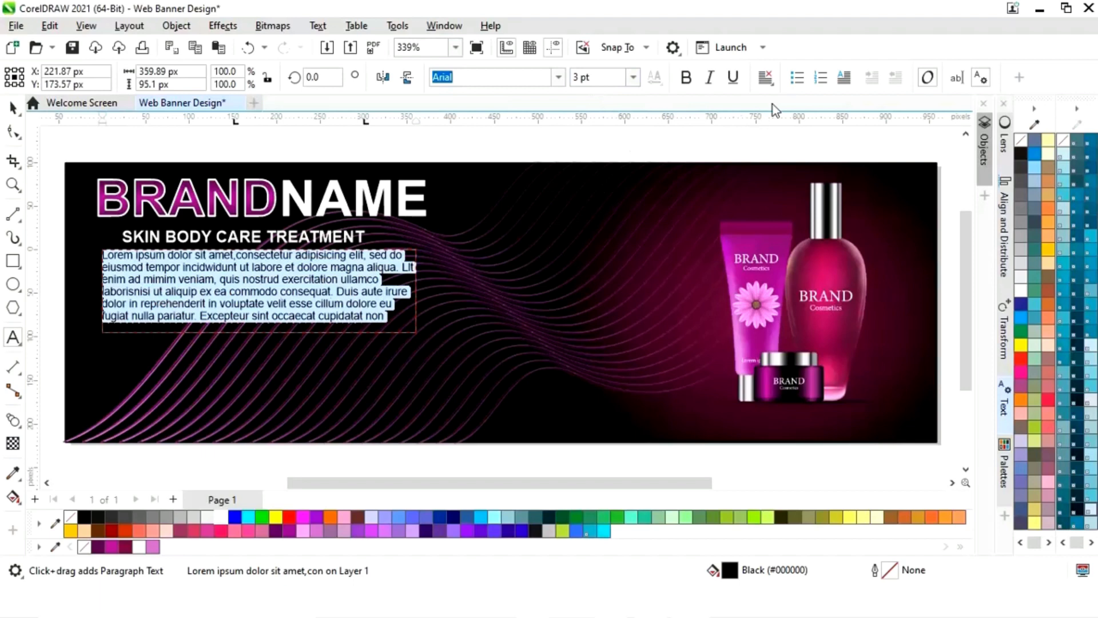
# Apply Full Justify alignment to the lorem ipsum paragraph and finish editing its text.
pyautogui.click(774, 87)
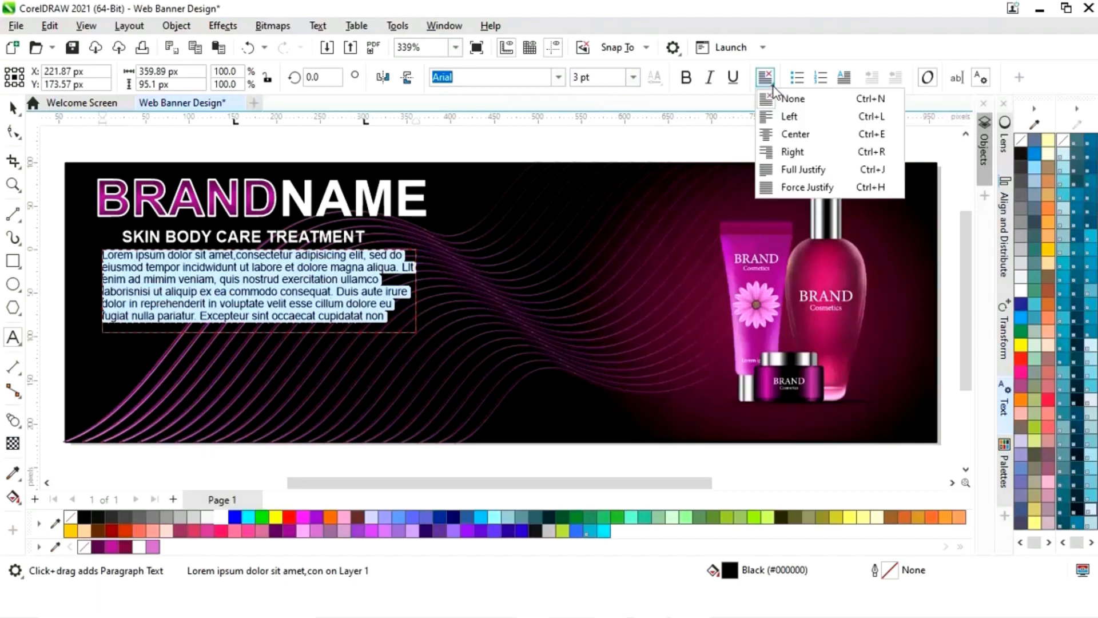
pyautogui.click(786, 169)
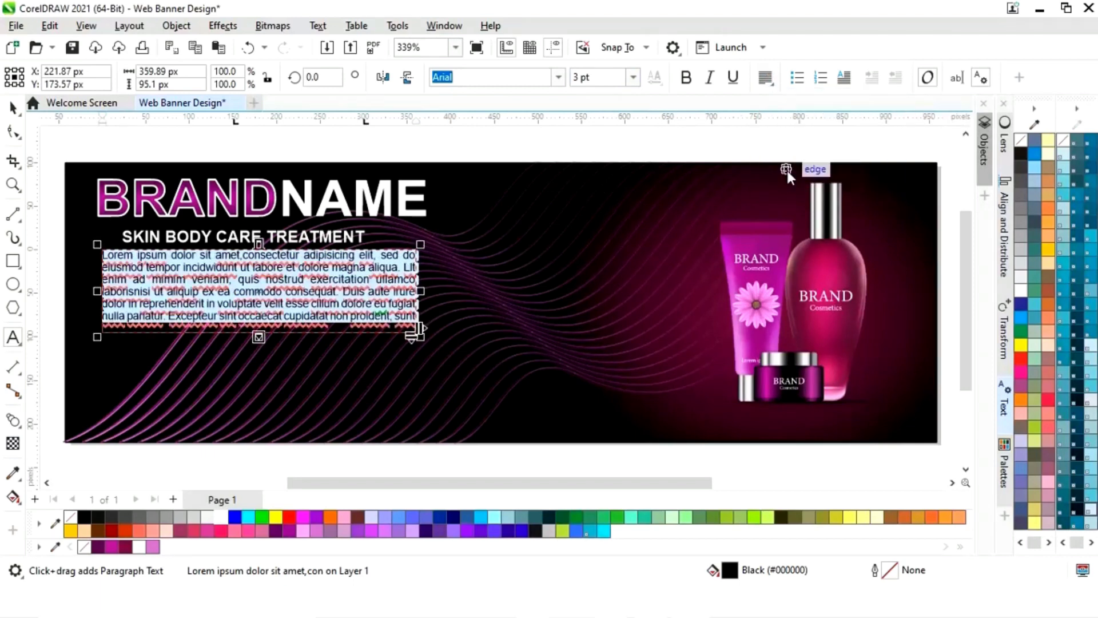
pyautogui.click(13, 108)
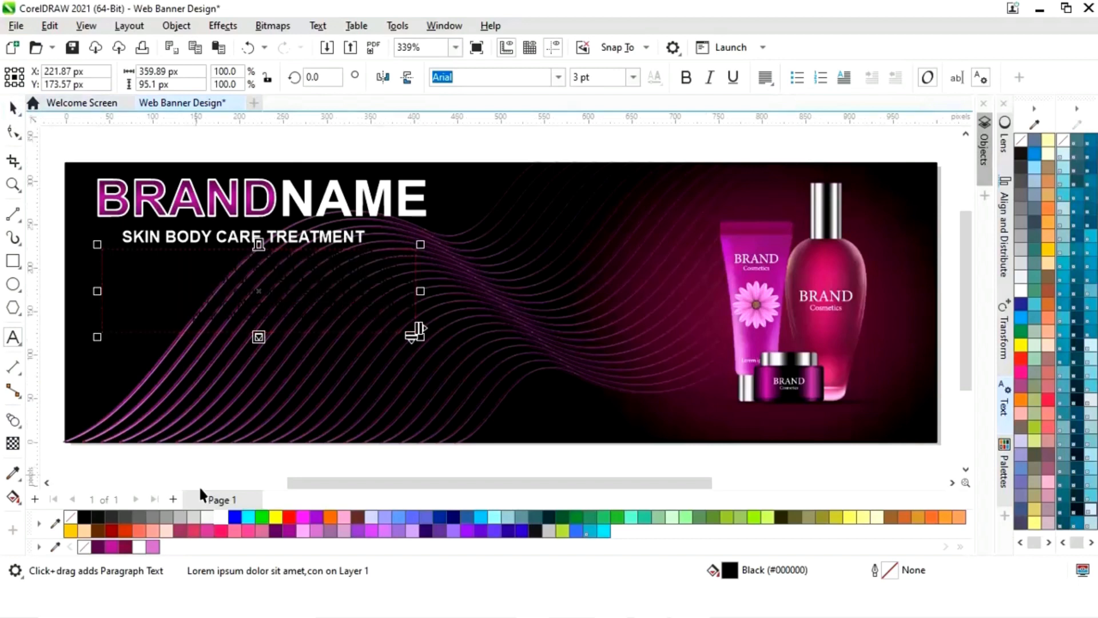
# Colour the lorem ipsum paragraph white and scale its frame down very slightly to about 359 x 95 px.
pyautogui.click(218, 516)
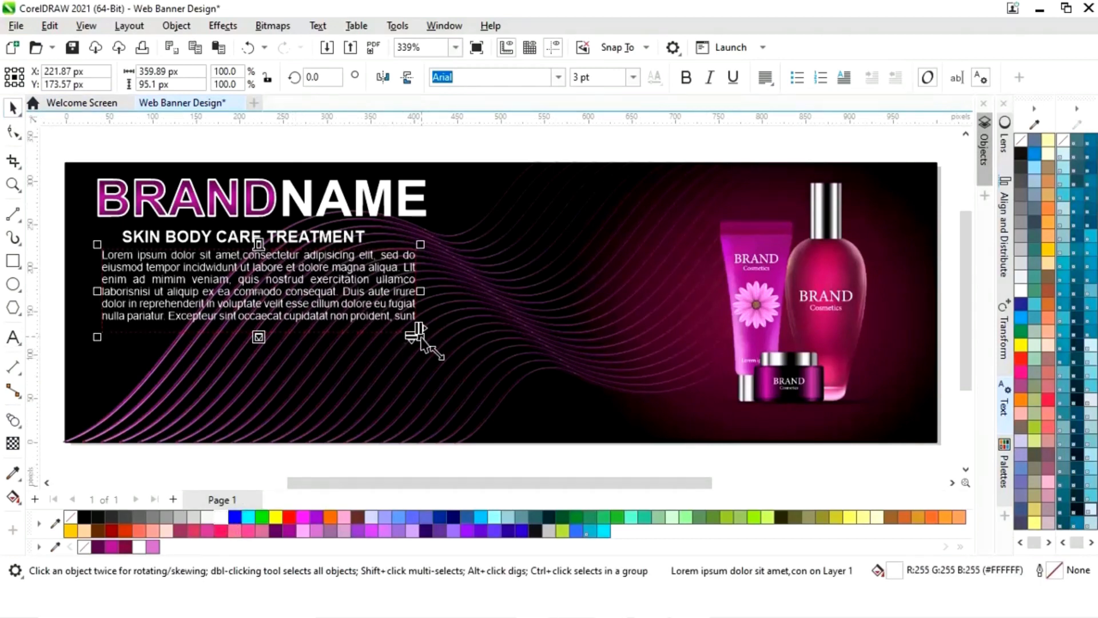
pyautogui.moveTo(420, 337); pyautogui.dragTo(433, 345)
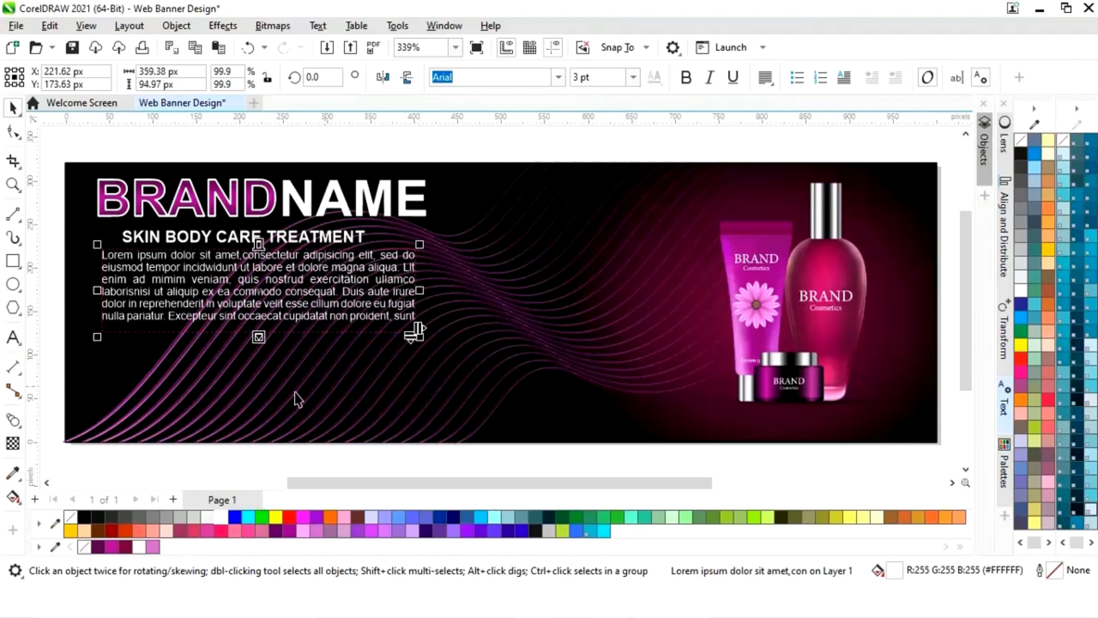
pyautogui.click(412, 153)
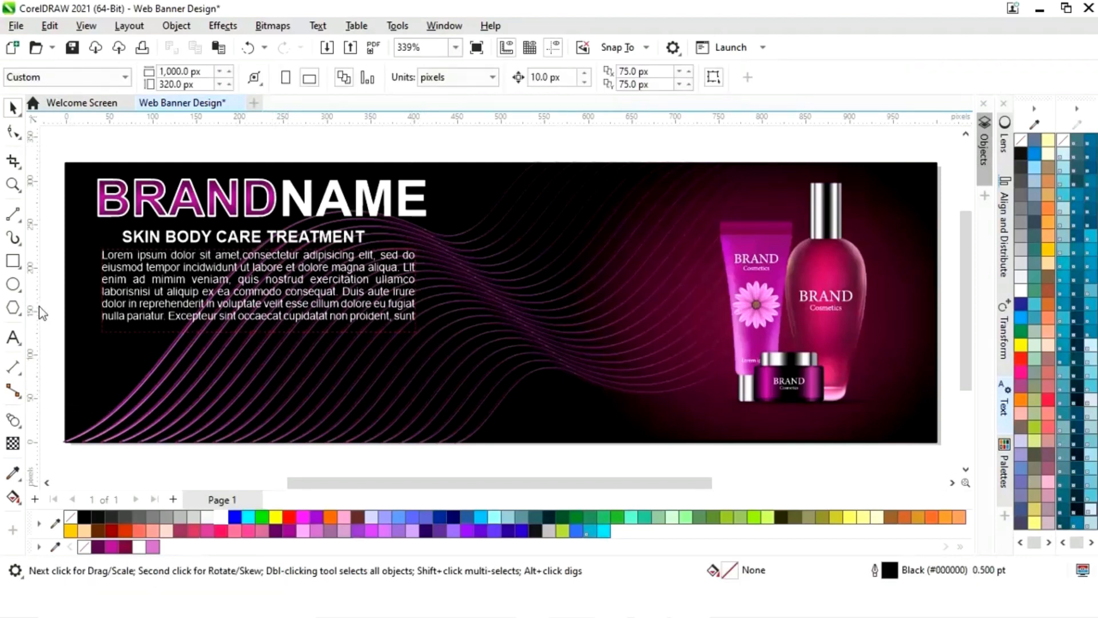
# Draw a button rectangle about 241 x 46 px beneath the paragraph, filled white with no outline.
pyautogui.click(13, 261)
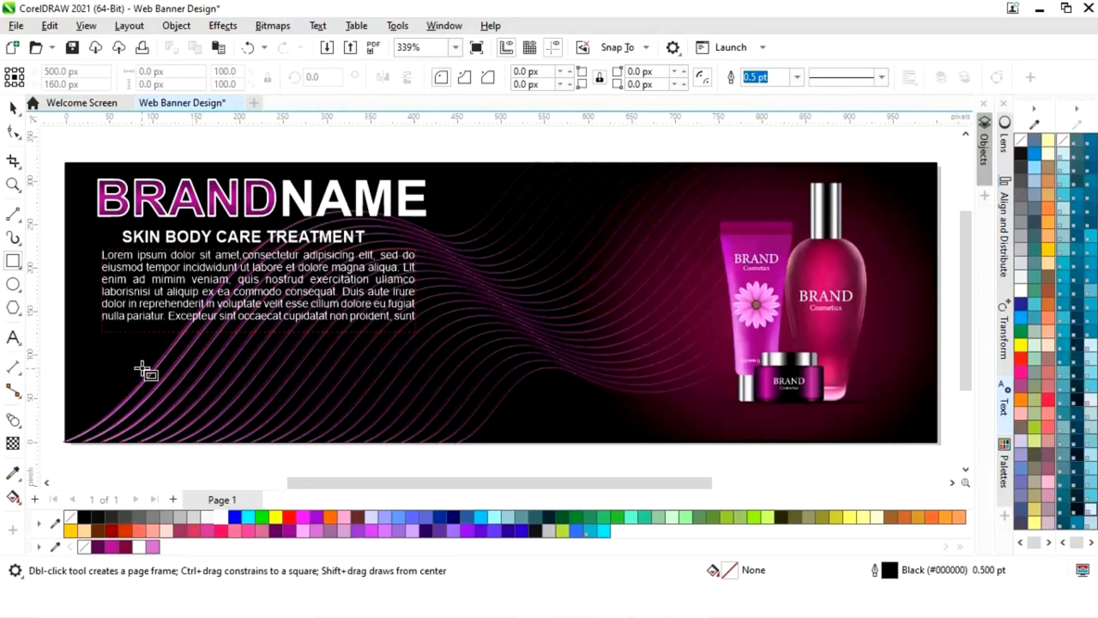
pyautogui.moveTo(144, 365); pyautogui.dragTo(354, 405)
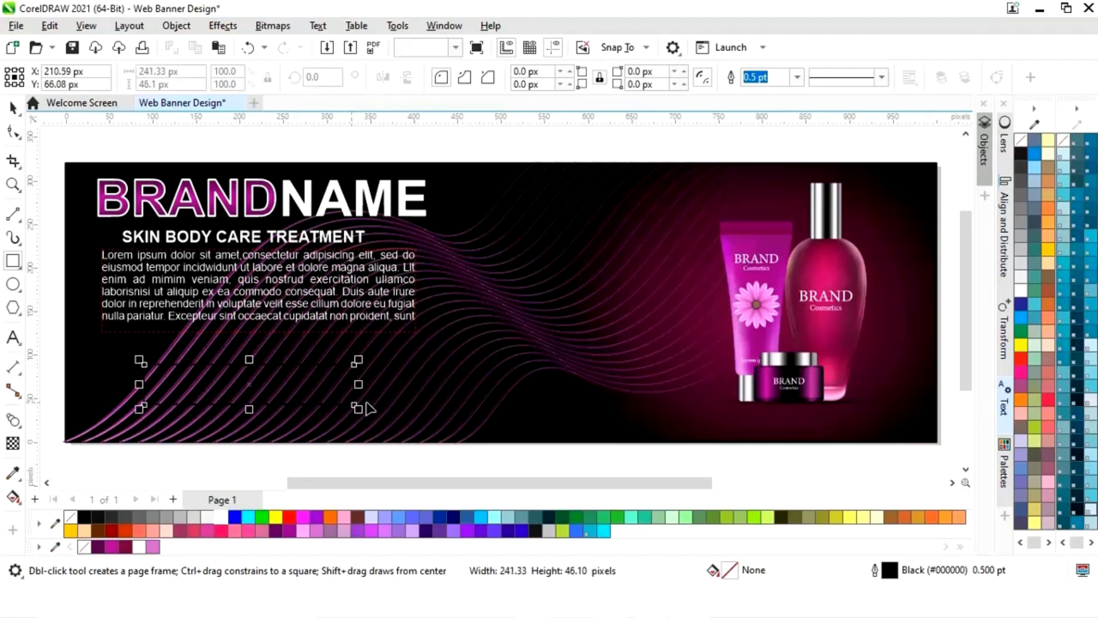
pyautogui.click(223, 519)
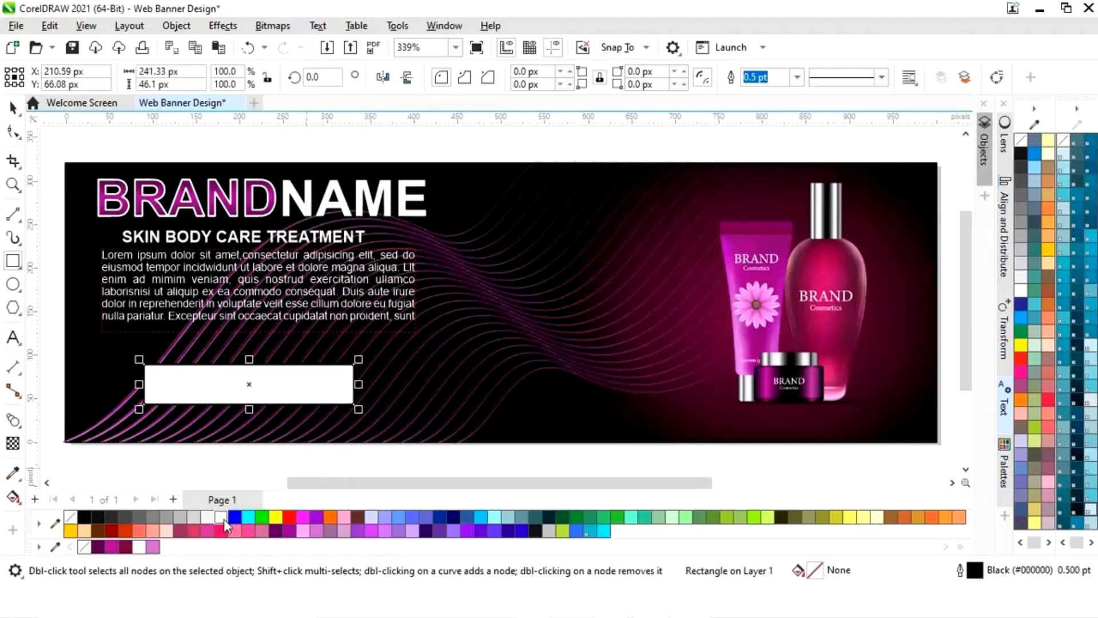
pyautogui.rightClick(71, 518)
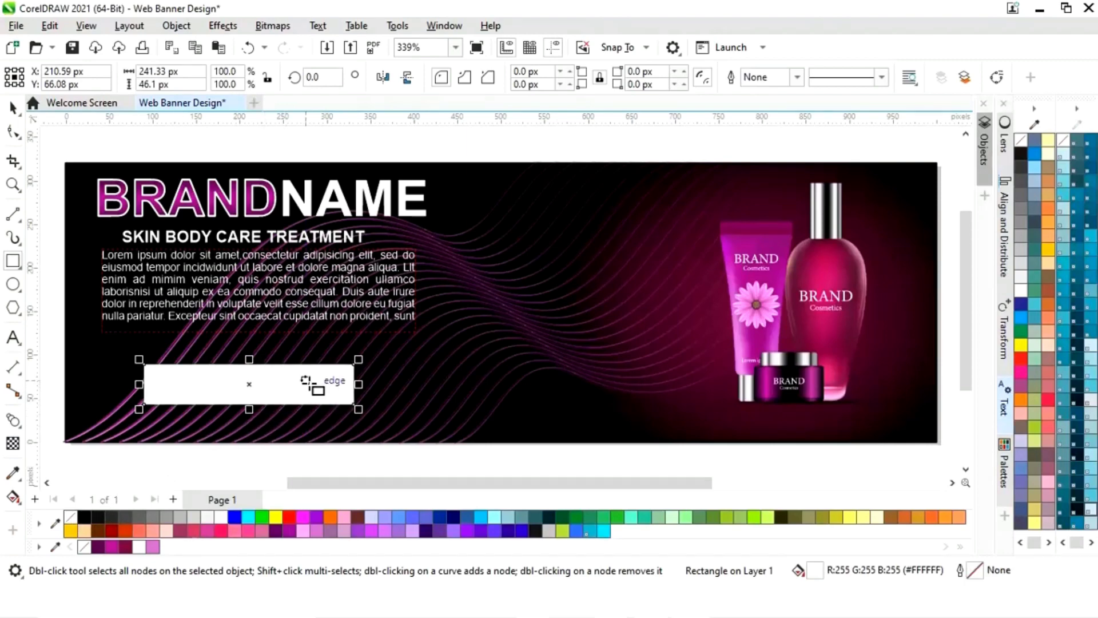
# Make a smaller centred copy of the white rectangle, fill it dark crimson #7B0C46 and widen it to about 232 x 40 px.
pyautogui.press('z')
pyautogui.moveTo(64, 324); pyautogui.dragTo(485, 433)
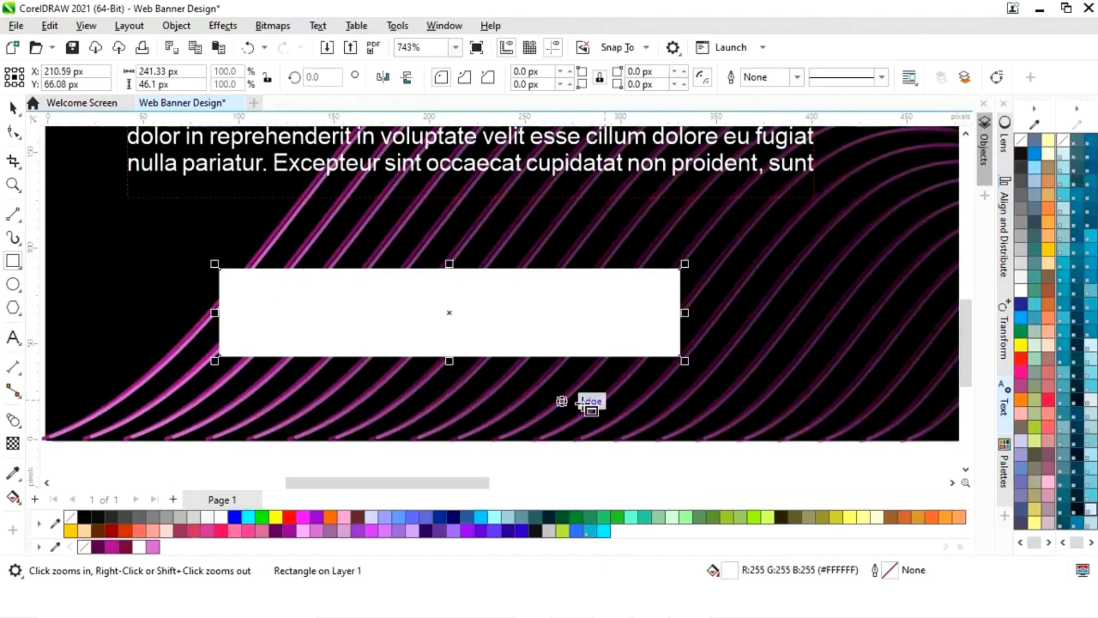
pyautogui.moveTo(686, 361); pyautogui.dragTo(678, 354)
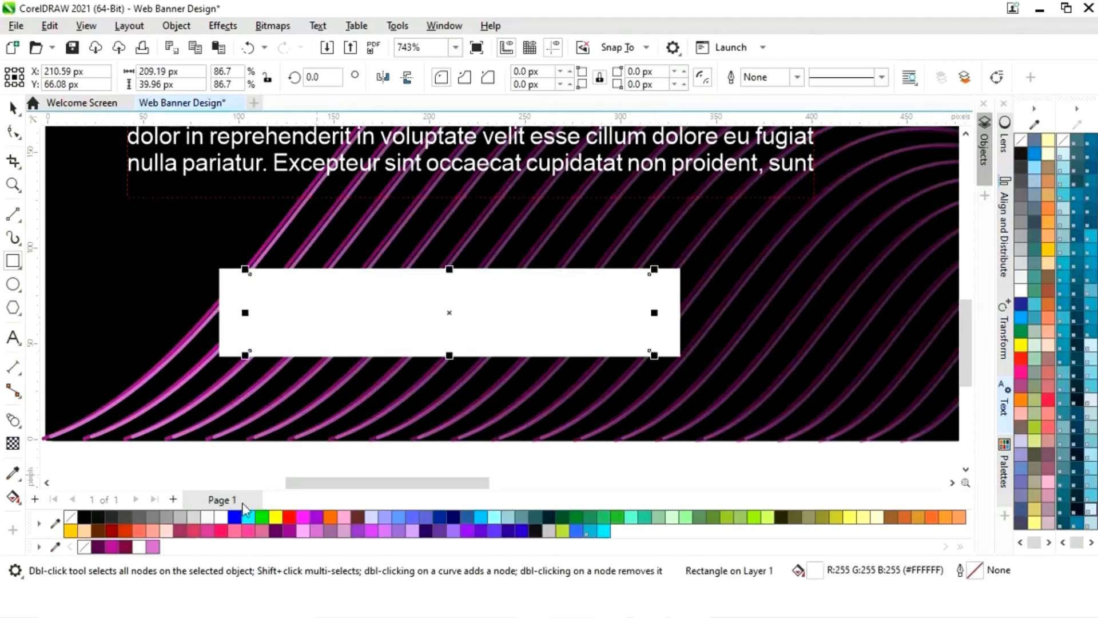
pyautogui.click(126, 547)
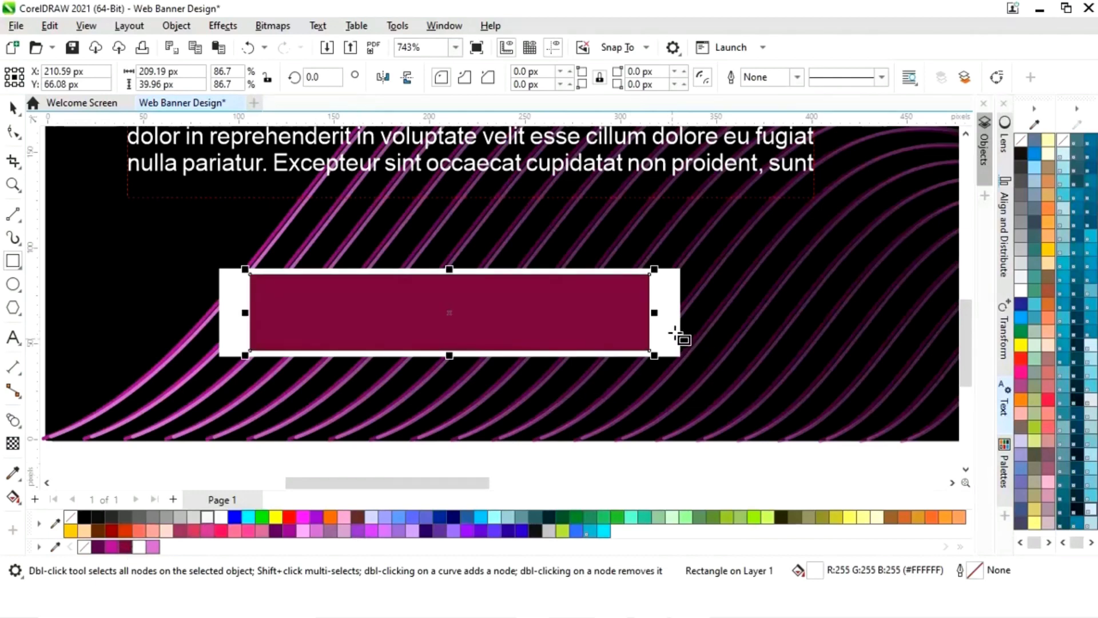
pyautogui.moveTo(654, 315); pyautogui.dragTo(679, 320)
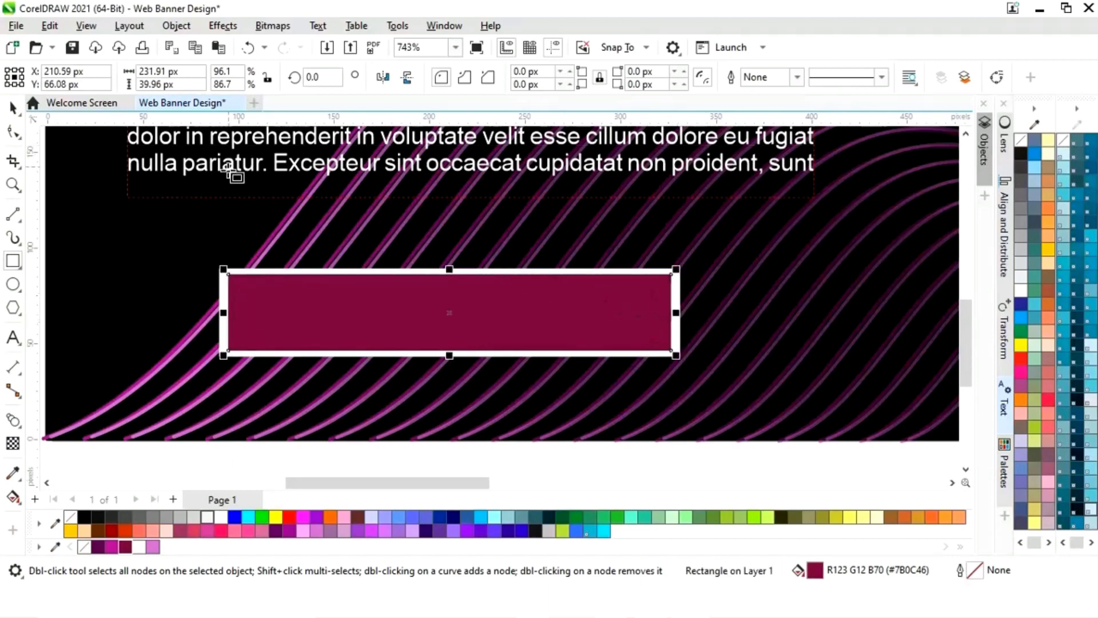
# Copy only the fill property from the magenta gradient word BRAND onto the inner button rectangle.
pyautogui.press('F4')
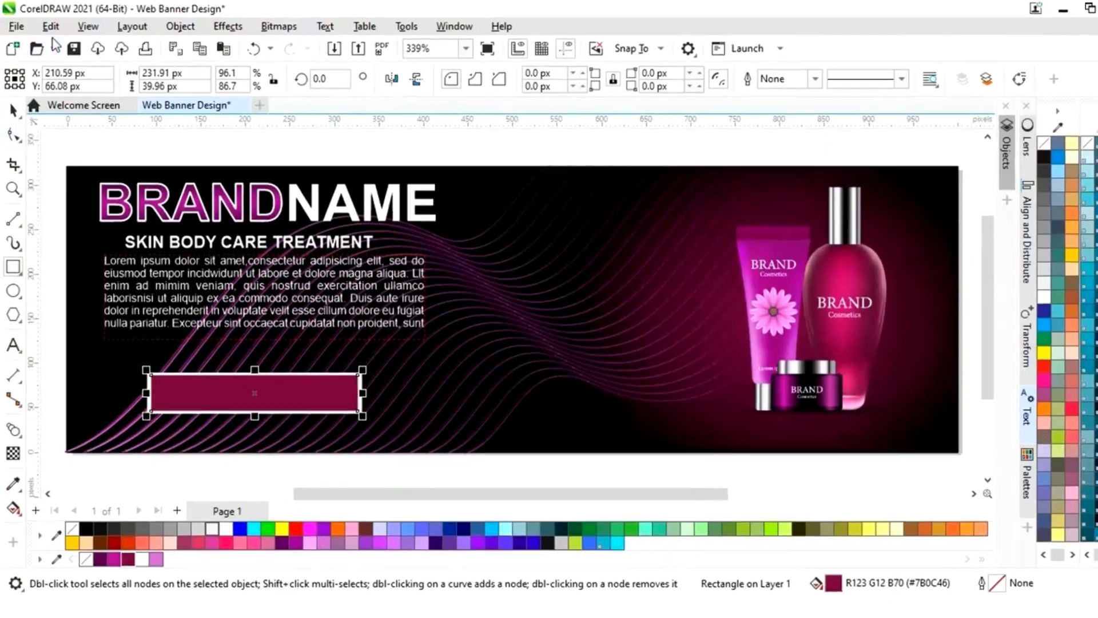
pyautogui.click(55, 27)
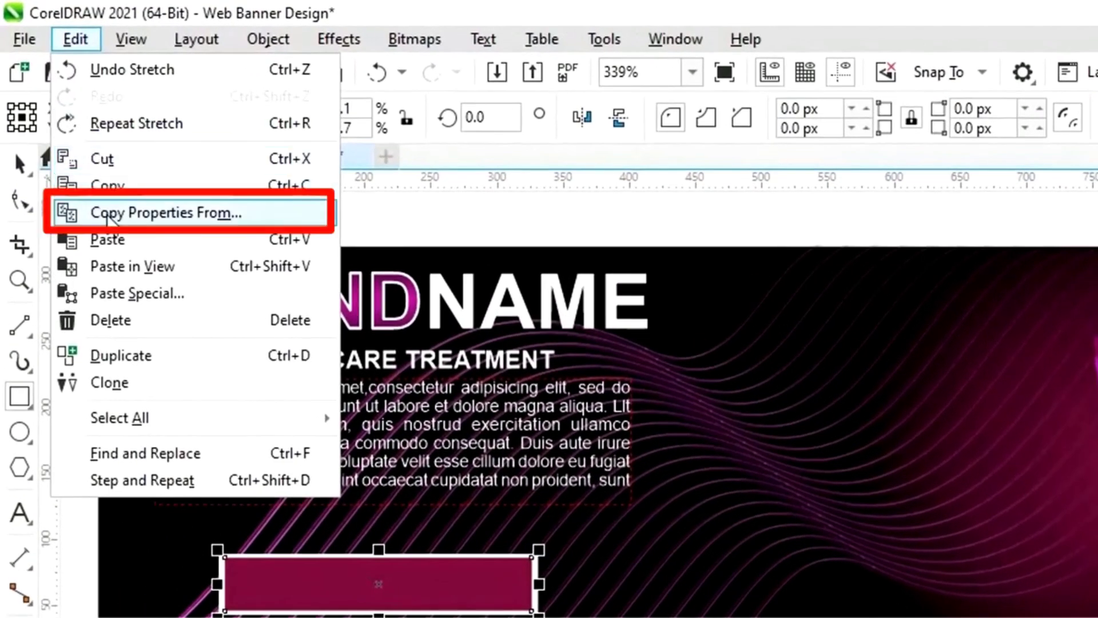
pyautogui.press('Escape')
pyautogui.hotkey('ctrl', 'shift', 'a')
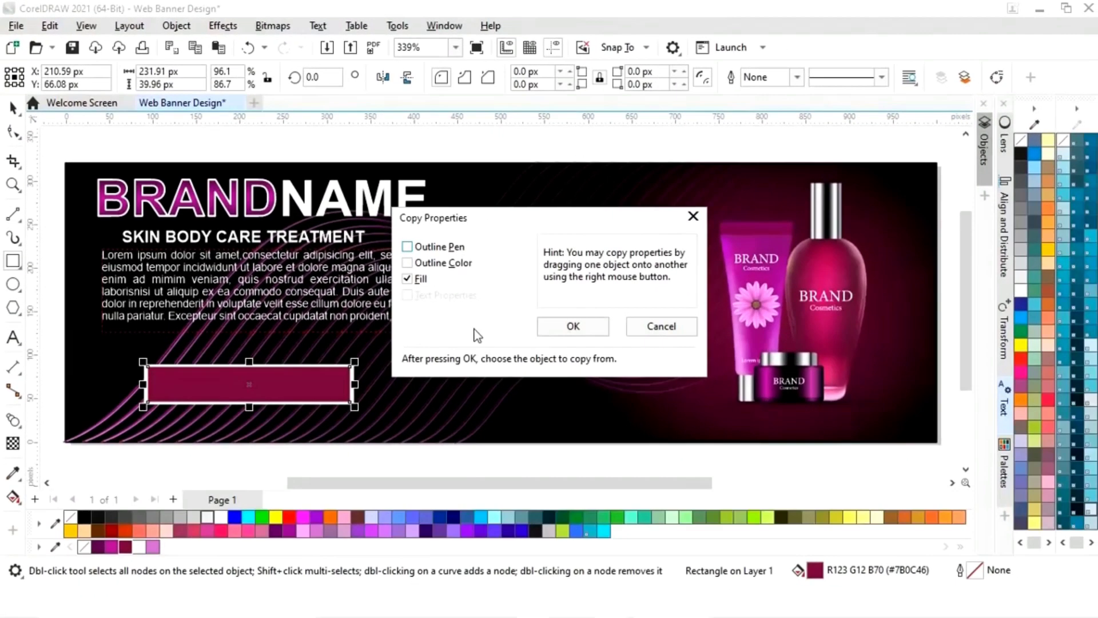
pyautogui.click(583, 330)
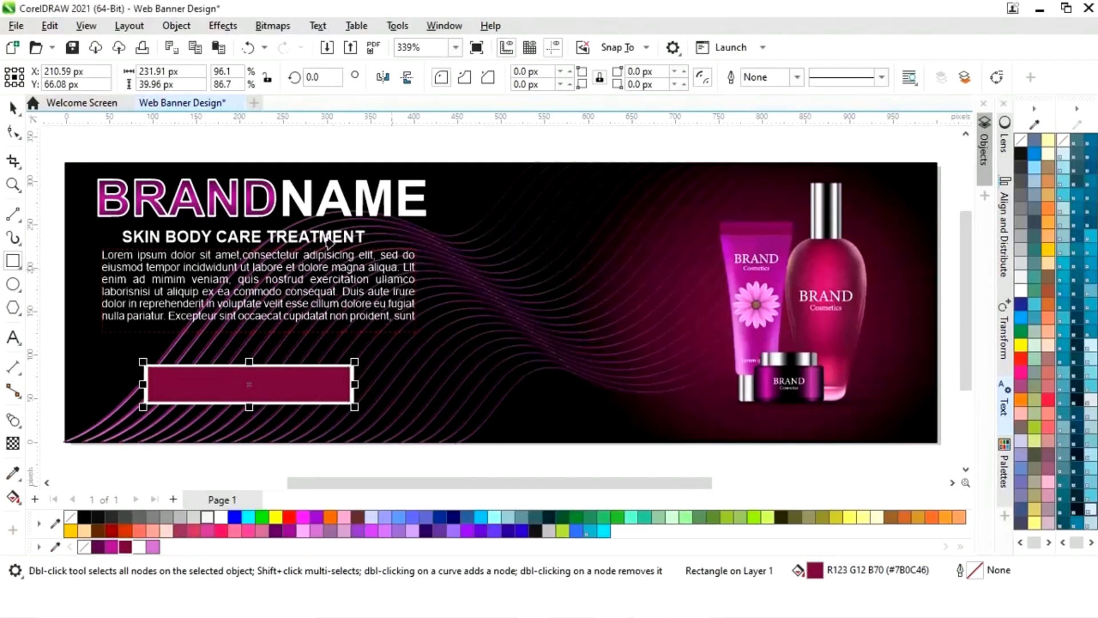
pyautogui.click(243, 198)
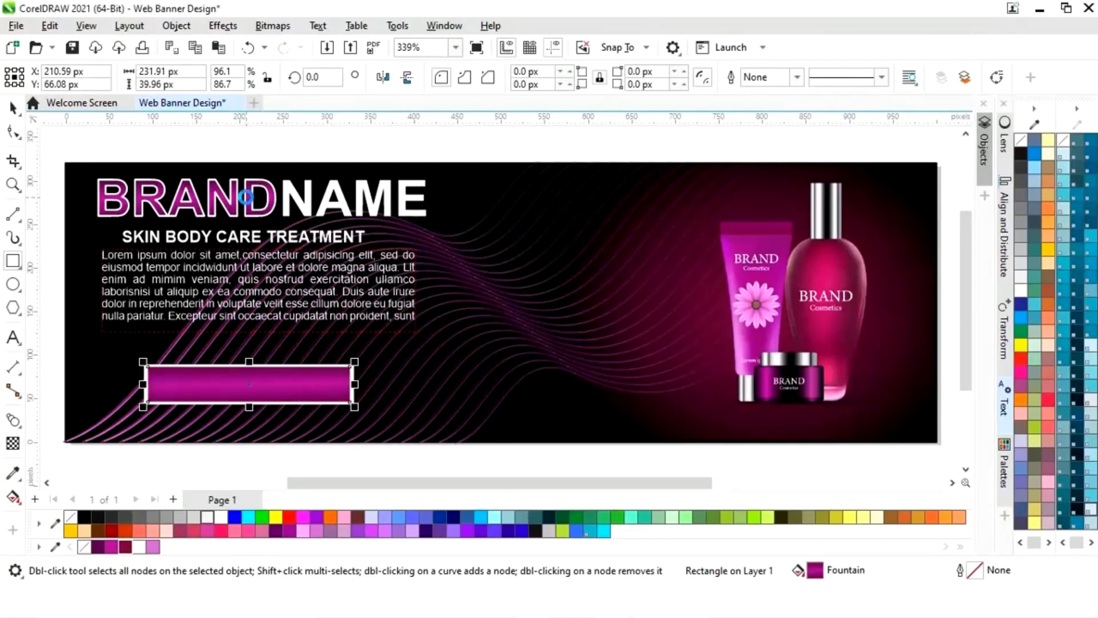
# Add the text SHOP NOW in white and shrink it to about 6.1 pt over the button.
pyautogui.click(15, 339)
pyautogui.click(121, 466)
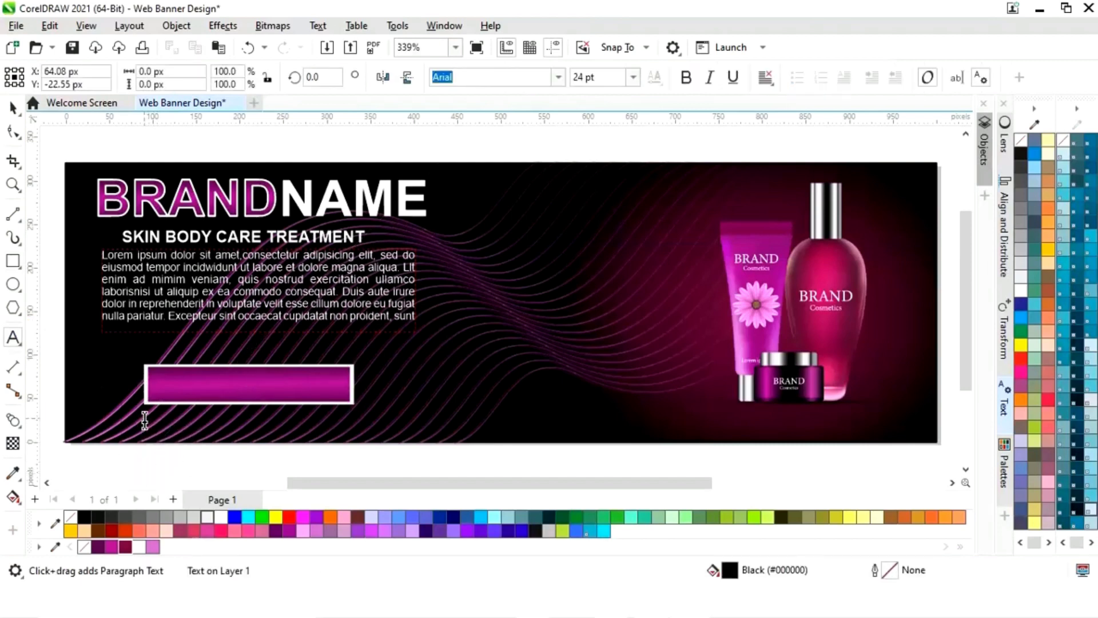
pyautogui.write('SHOP NOW')
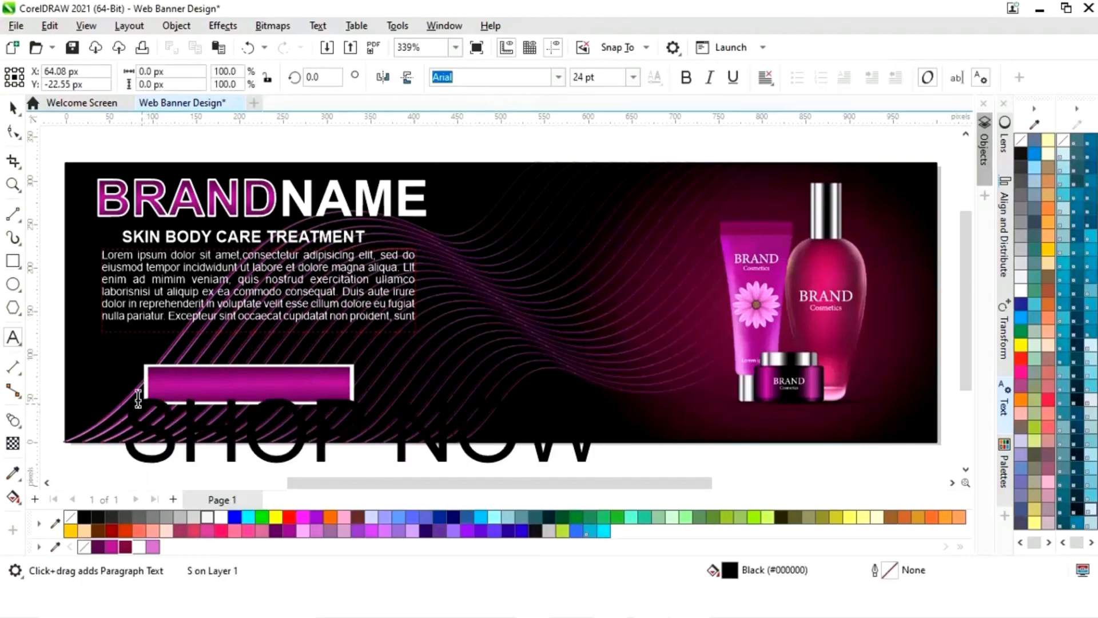
pyautogui.click(13, 108)
pyautogui.click(222, 517)
pyautogui.moveTo(608, 393); pyautogui.dragTo(395, 438)
pyautogui.moveTo(211, 456); pyautogui.dragTo(252, 389)
pyautogui.moveTo(343, 374); pyautogui.dragTo(328, 382)
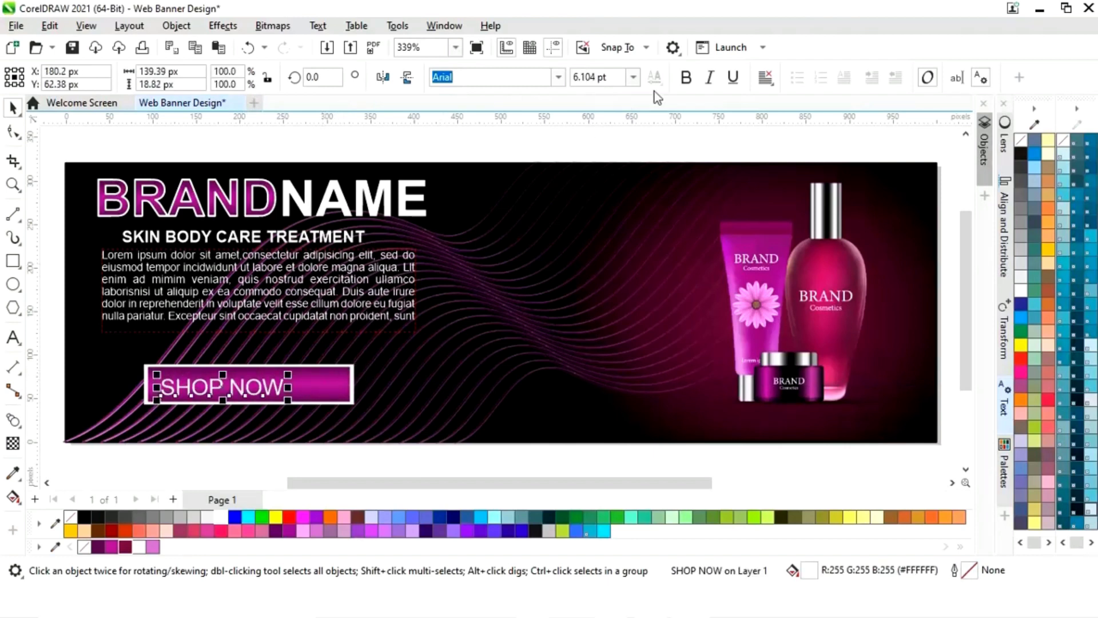
# Make SHOP NOW bold, enlarge it to about 7.1 pt and centre it on the button.
pyautogui.click(685, 77)
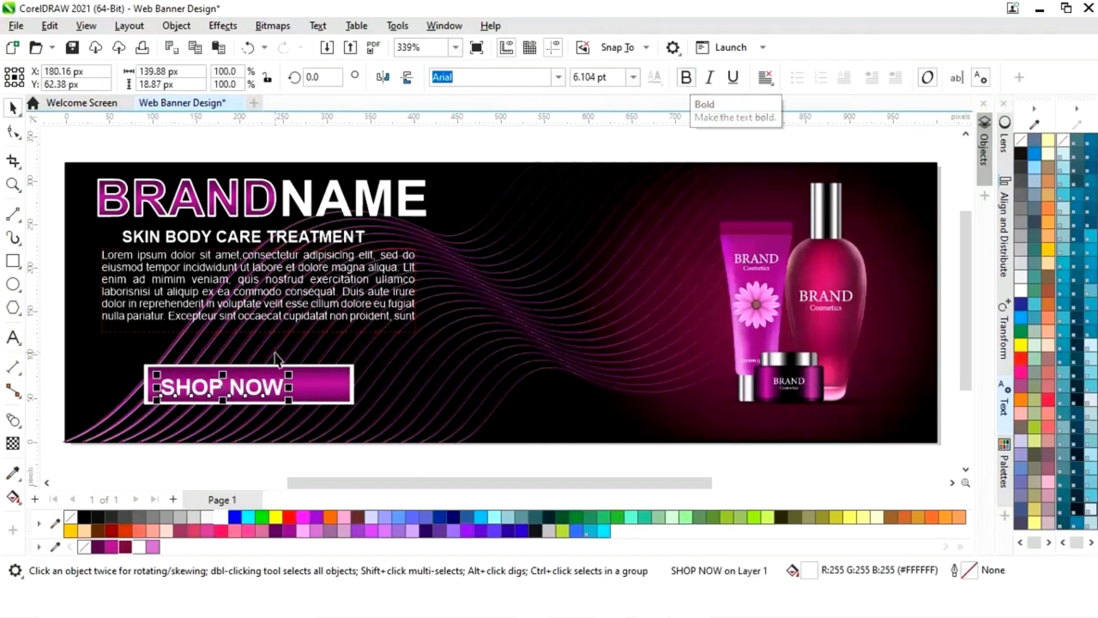
pyautogui.moveTo(222, 397)
pyautogui.mouseDown()
pyautogui.moveTo(254, 385)
pyautogui.moveTo(240, 386)
pyautogui.mouseUp()
pyautogui.moveTo(314, 378); pyautogui.dragTo(336, 375)
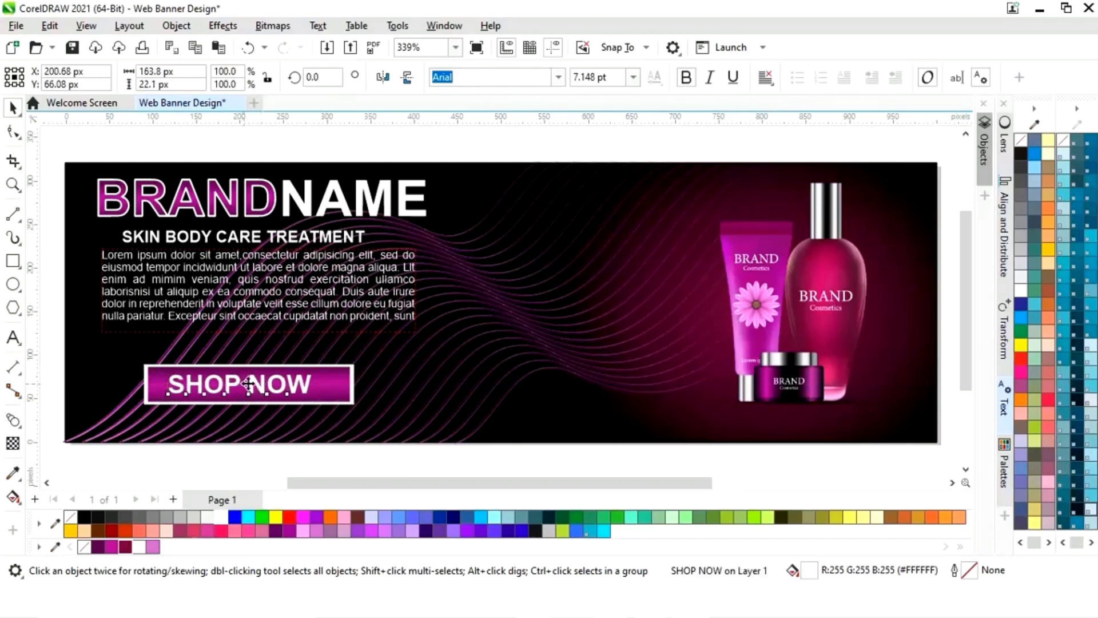
pyautogui.moveTo(249, 384); pyautogui.dragTo(249, 386)
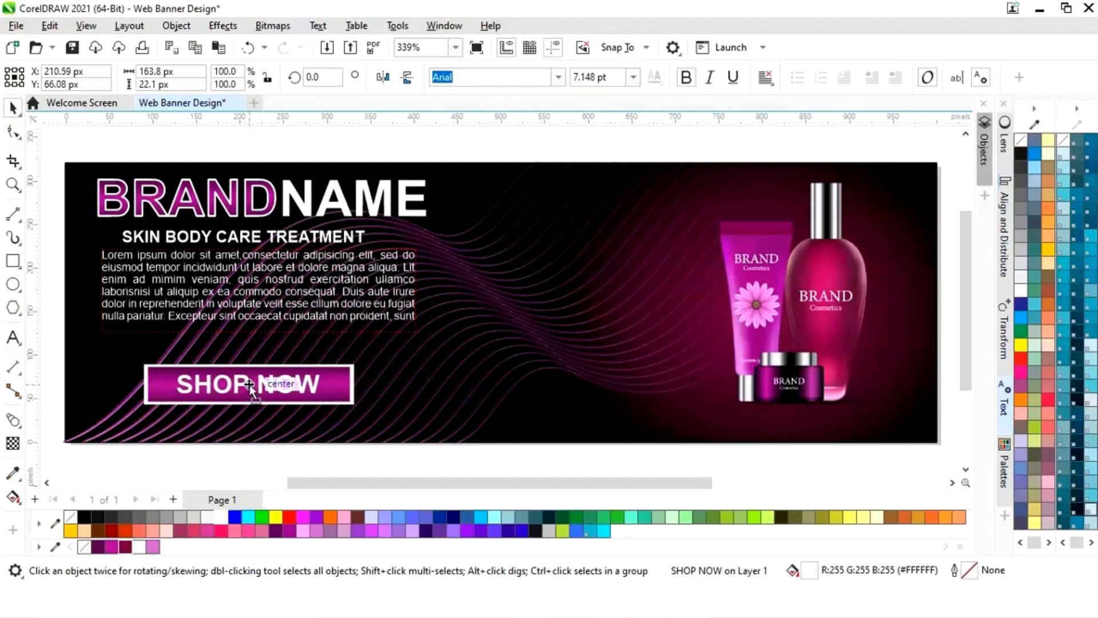
pyautogui.click(137, 455)
# Select the gradient and white button rectangles together and narrow them symmetrically to about 213 px wide.
pyautogui.click(161, 386)
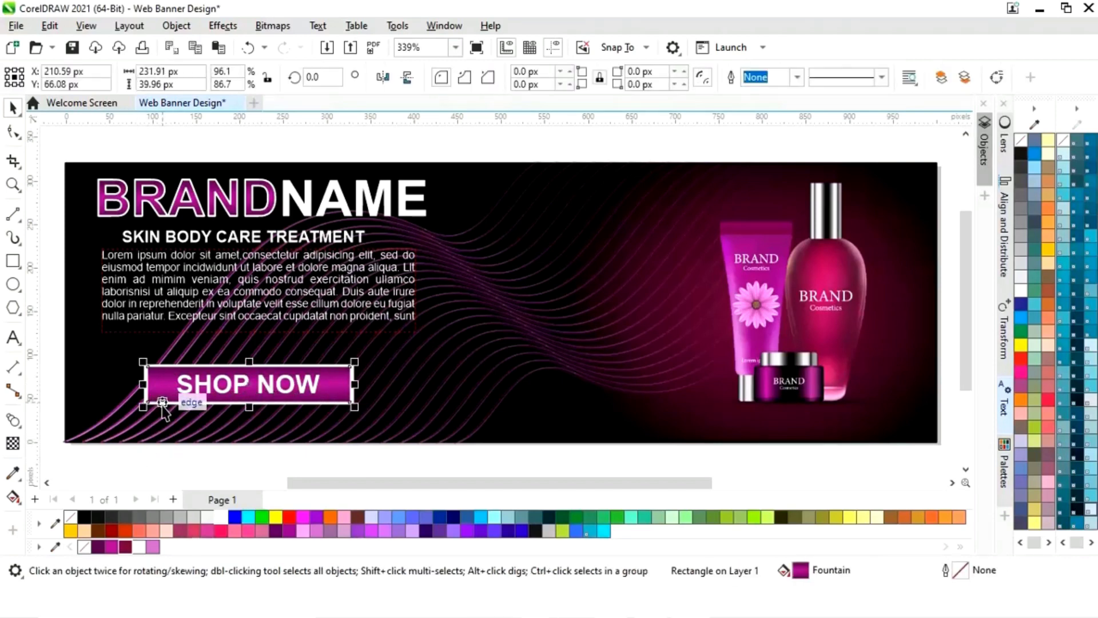
pyautogui.press('Escape')
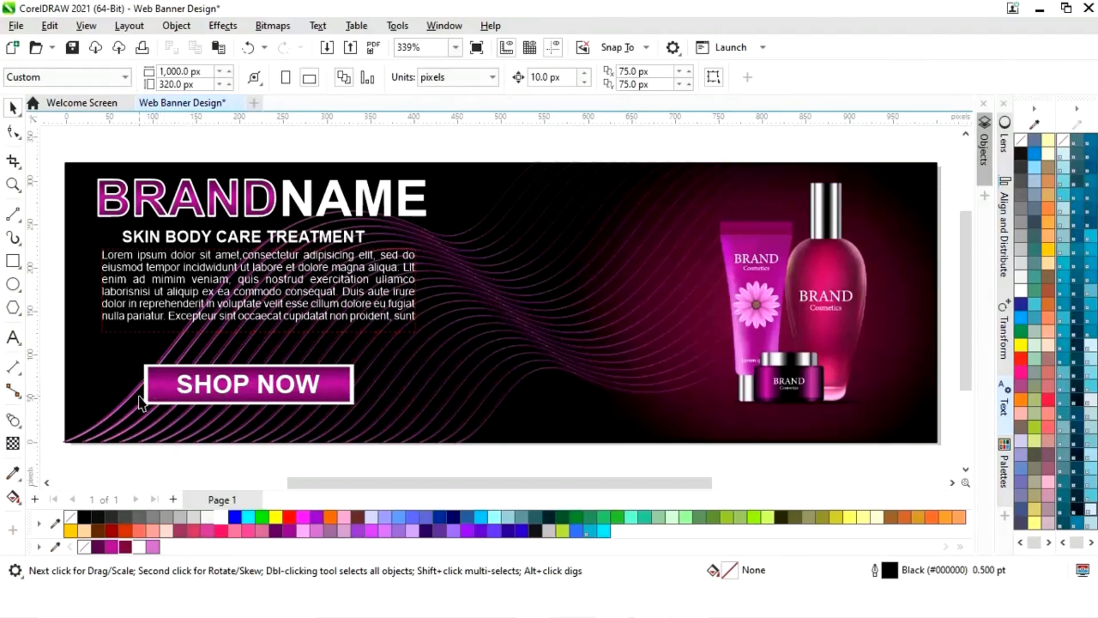
pyautogui.press('z')
pyautogui.moveTo(135, 335); pyautogui.dragTo(274, 441)
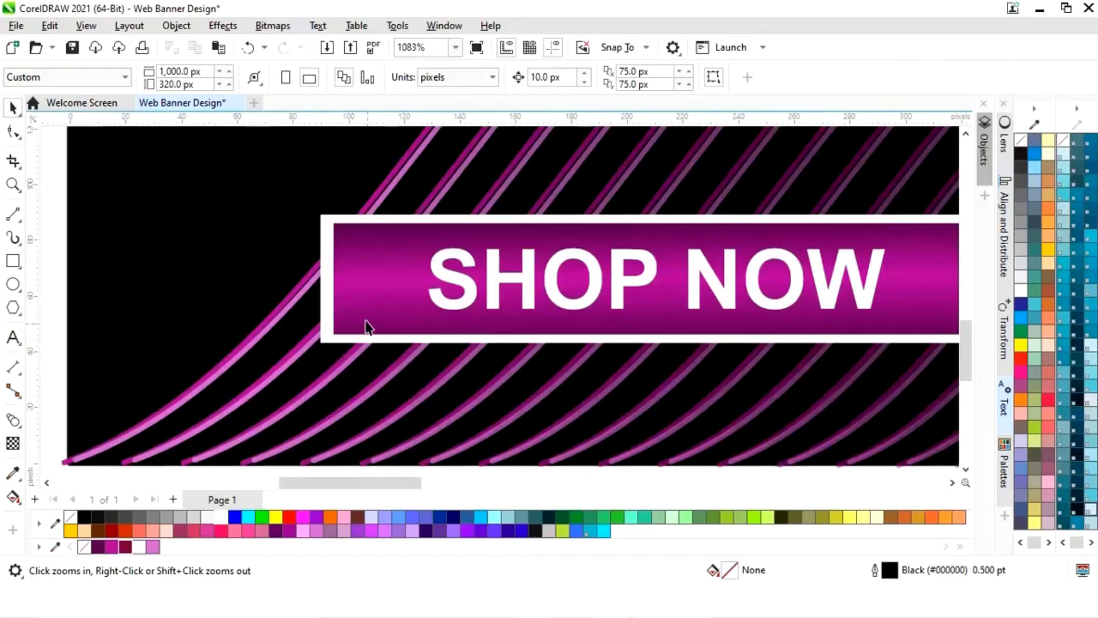
pyautogui.press('space')
pyautogui.click(356, 293)
pyautogui.keyDown('shift'); pyautogui.click(322, 302); pyautogui.keyUp('shift')
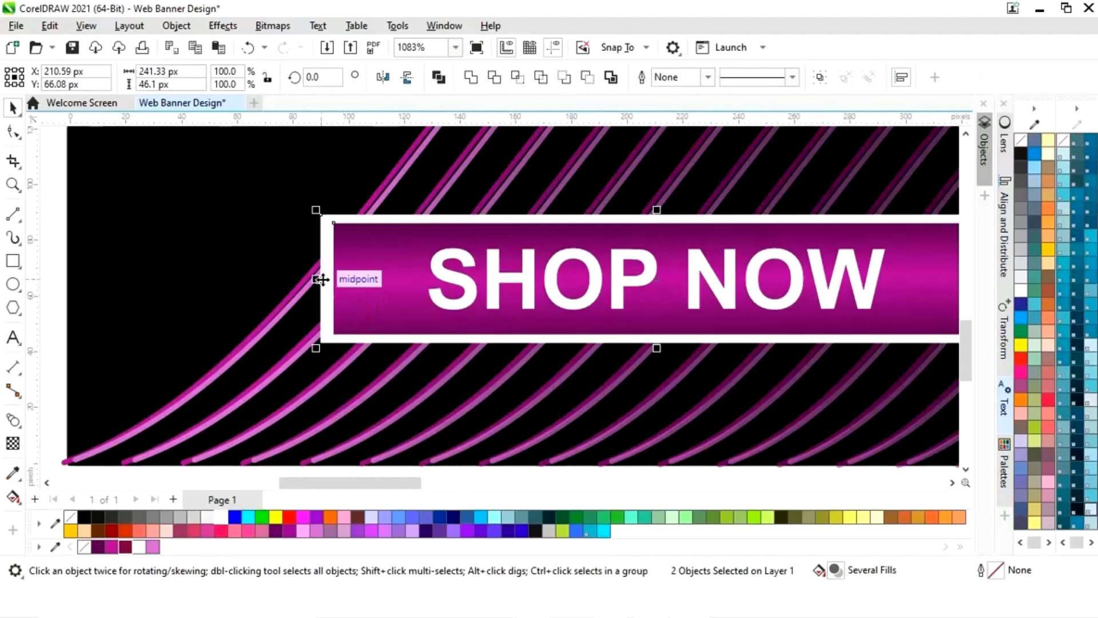
pyautogui.moveTo(316, 281); pyautogui.dragTo(355, 290)
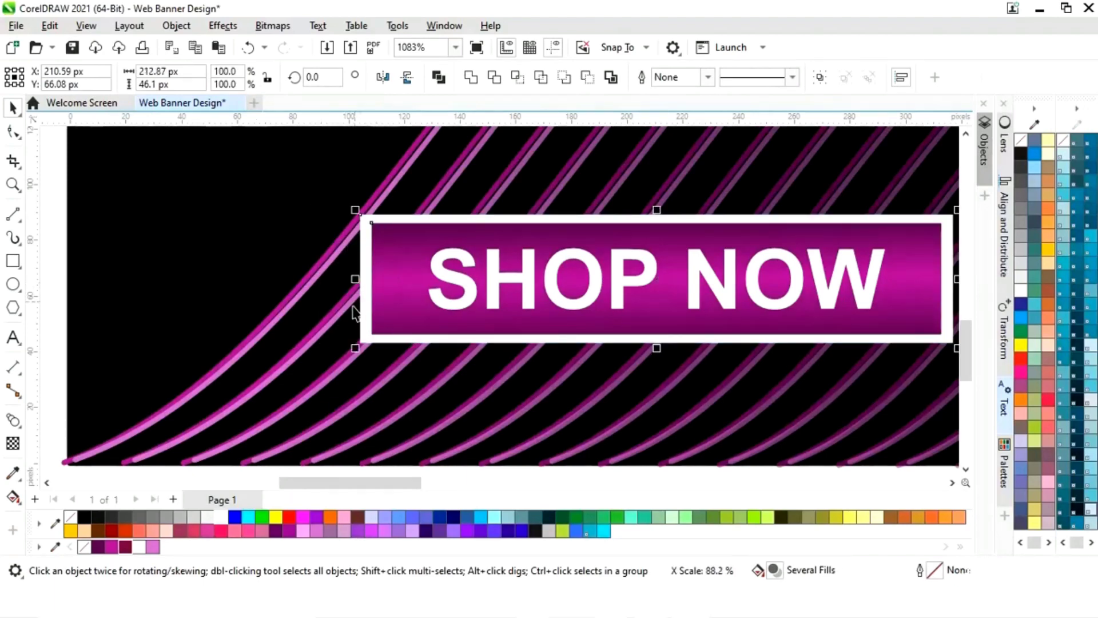
# Scale the whole SHOP NOW button with its text down to about 185 x 40 px and move it up slightly.
pyautogui.press('F4')
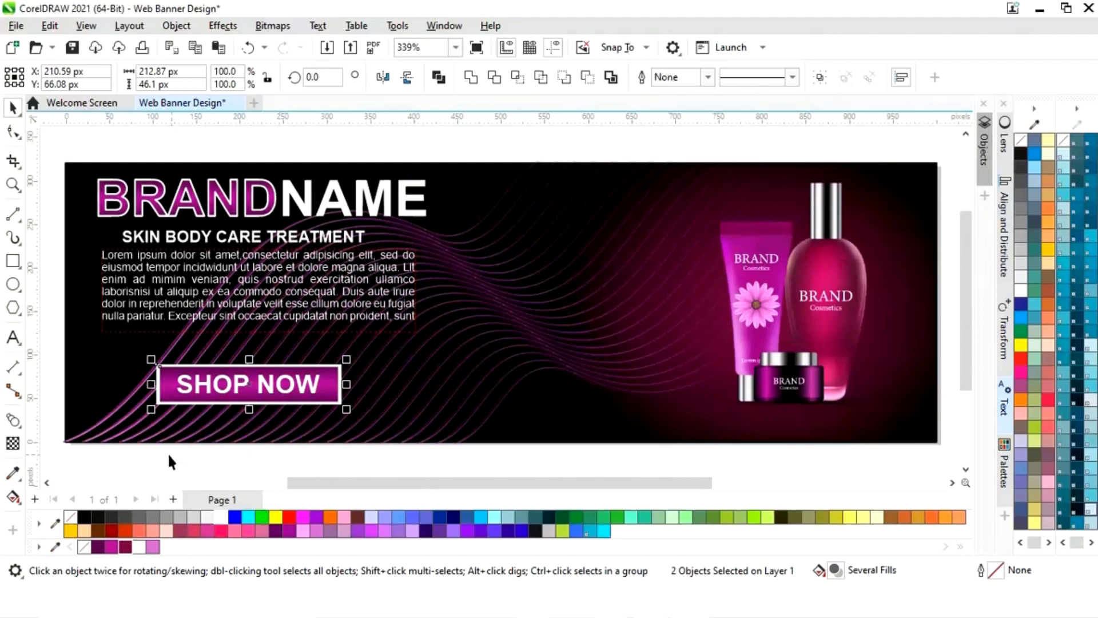
pyautogui.moveTo(139, 455); pyautogui.dragTo(311, 378)
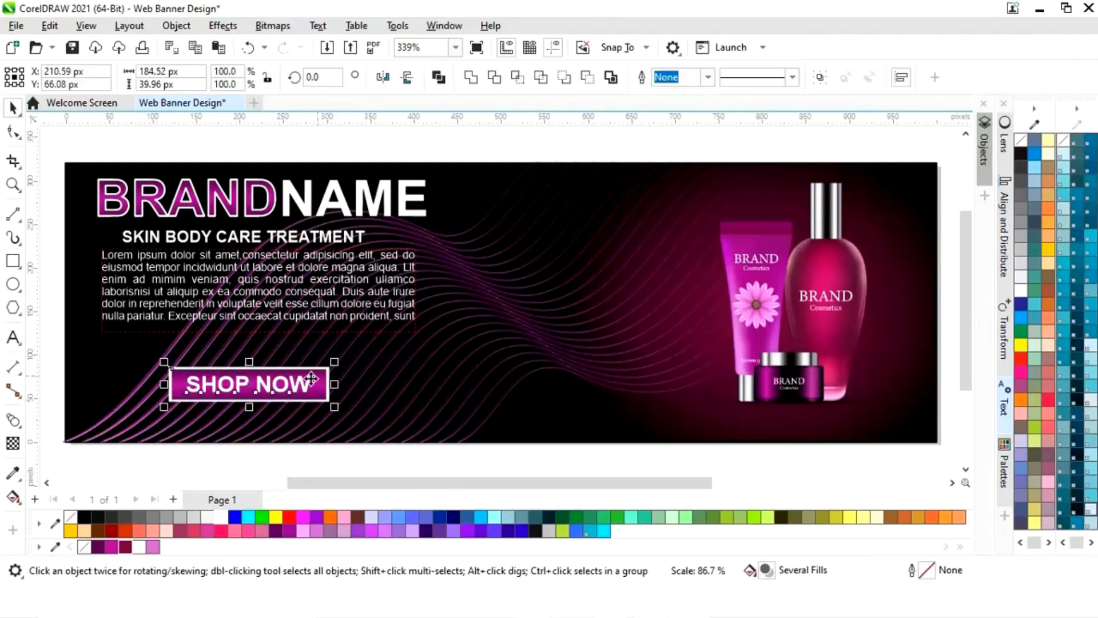
pyautogui.moveTo(245, 378); pyautogui.dragTo(249, 382)
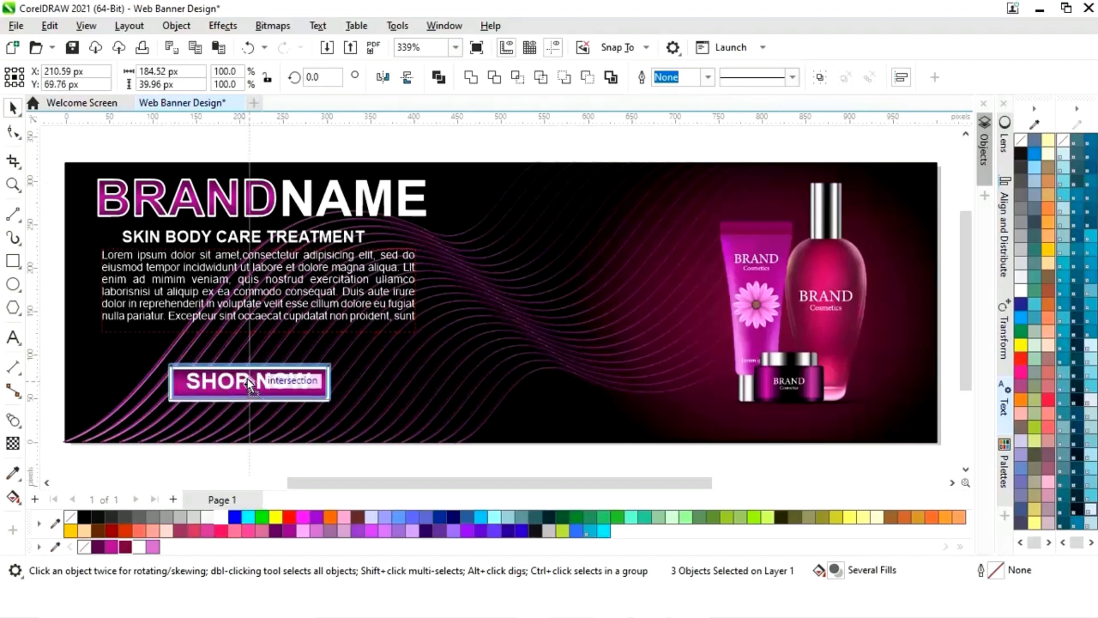
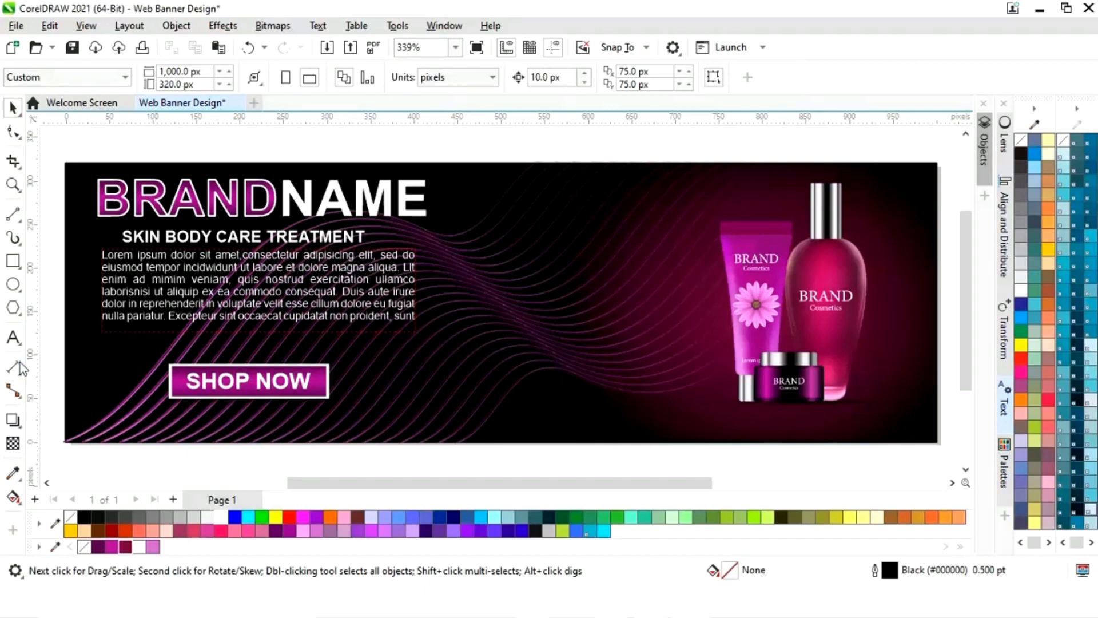
pyautogui.press('F8')
pyautogui.click(163, 461)
pyautogui.write('w')
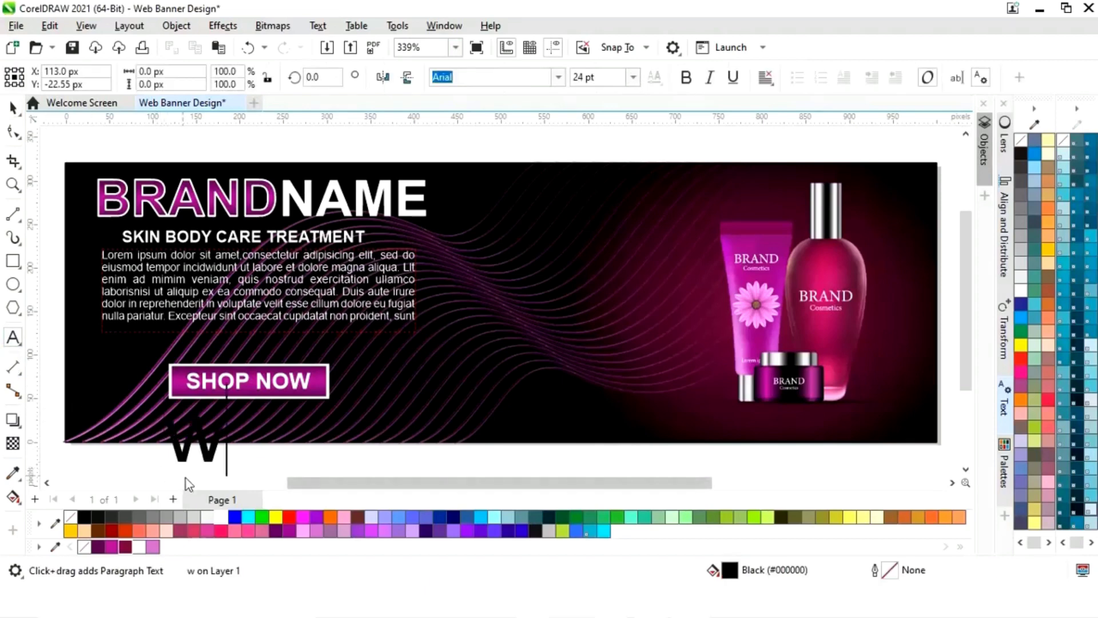
pyautogui.write('ww.yourwebsite')
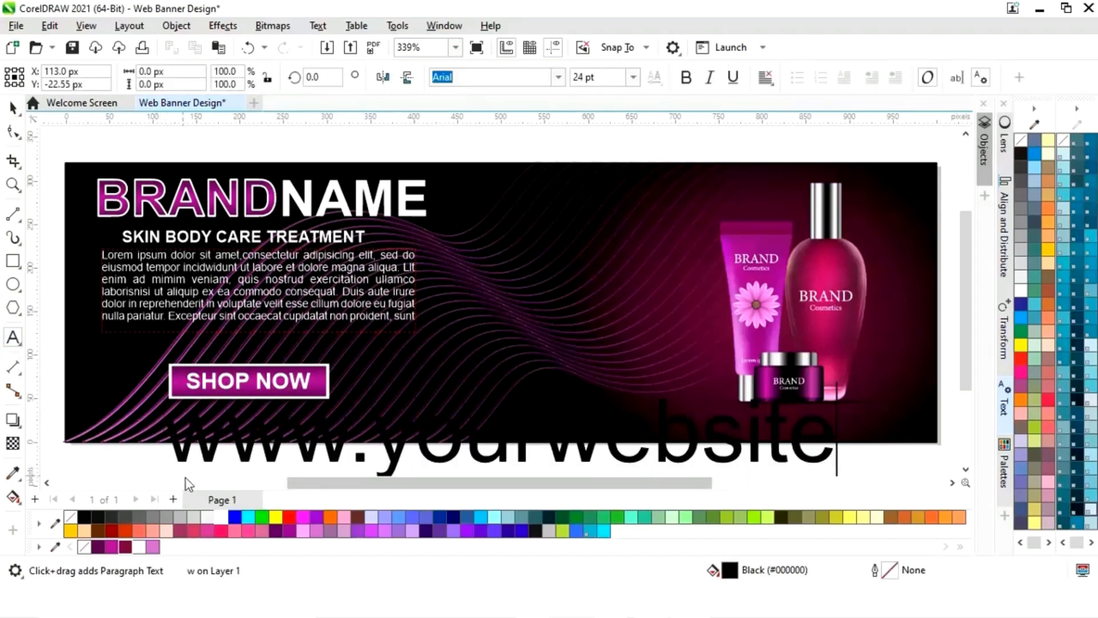
pyautogui.write('.com')
# Shrink the website address to about 4.4 pt, colour it white and place it just under the SHOP NOW button.
pyautogui.hotkey('ctrl', 'space')
pyautogui.moveTo(956, 457); pyautogui.dragTo(787, 416)
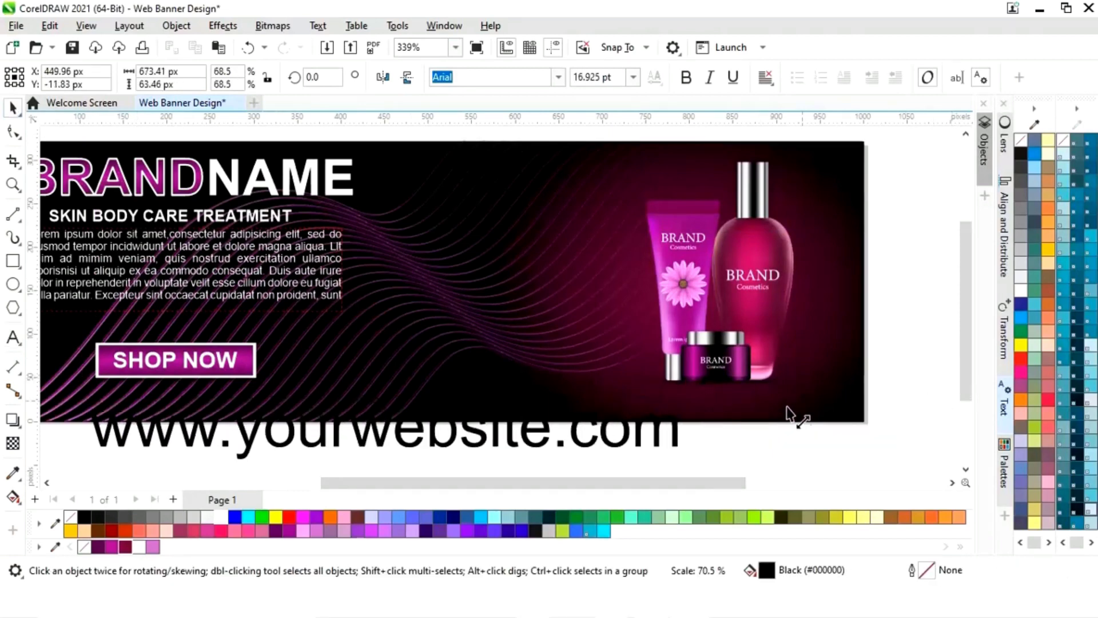
pyautogui.moveTo(512, 426); pyautogui.dragTo(189, 392)
pyautogui.click(221, 517)
pyautogui.moveTo(320, 401); pyautogui.dragTo(294, 381)
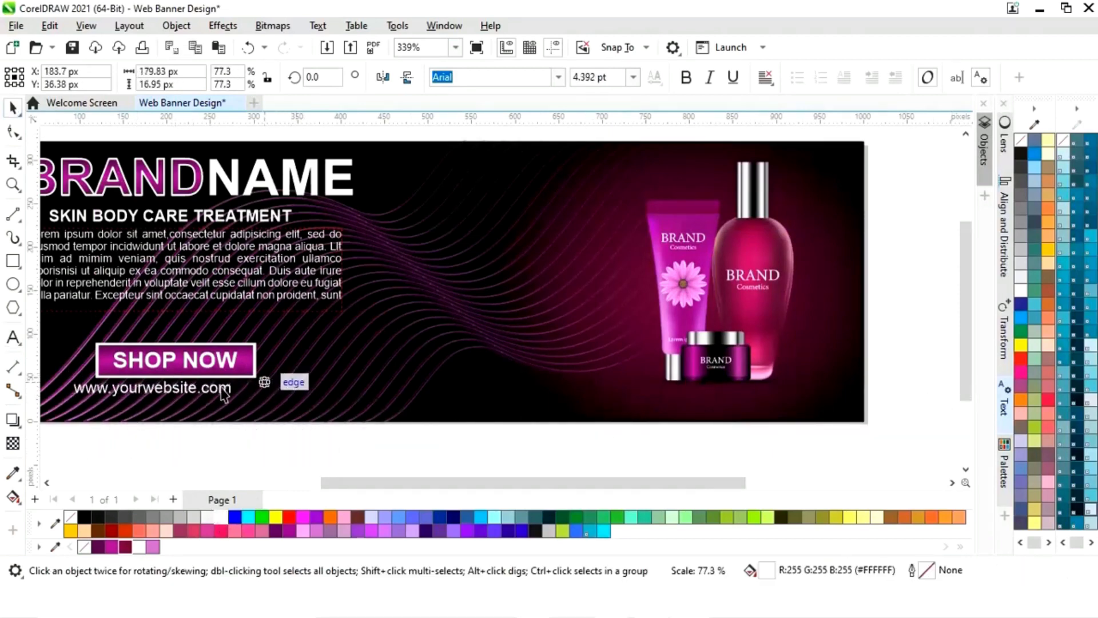
# Move the website address horizontally in line with the SHOP NOW button and nudge it down 10 px to clear the button.
pyautogui.moveTo(155, 383); pyautogui.dragTo(176, 393)
pyautogui.hscroll(-2, 252, 458)
pyautogui.scroll(1, 252, 458)
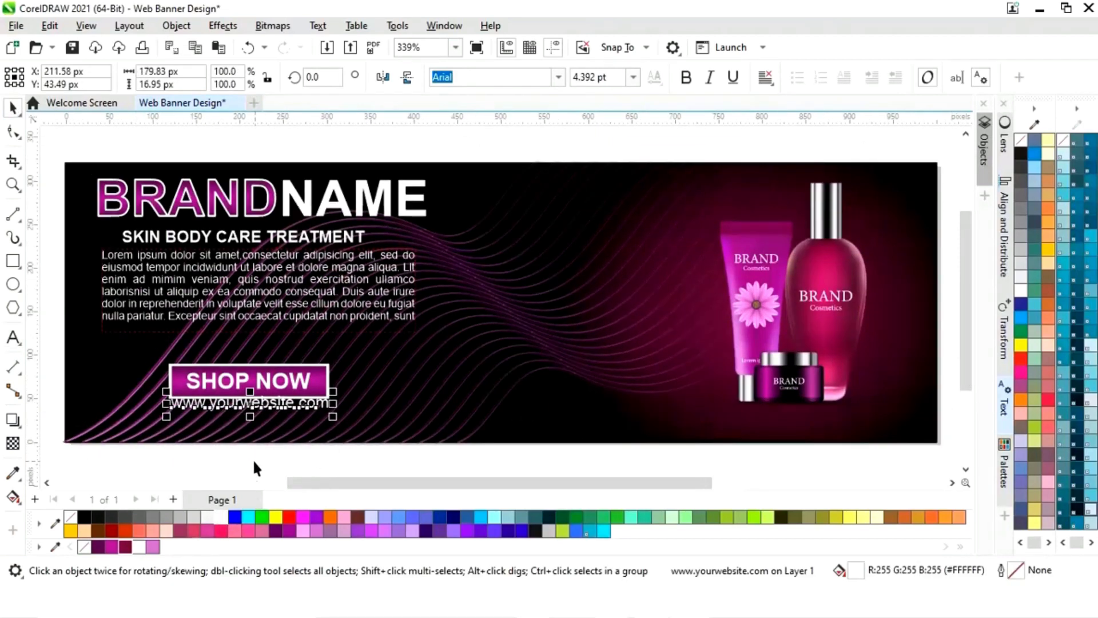
pyautogui.press('Down')
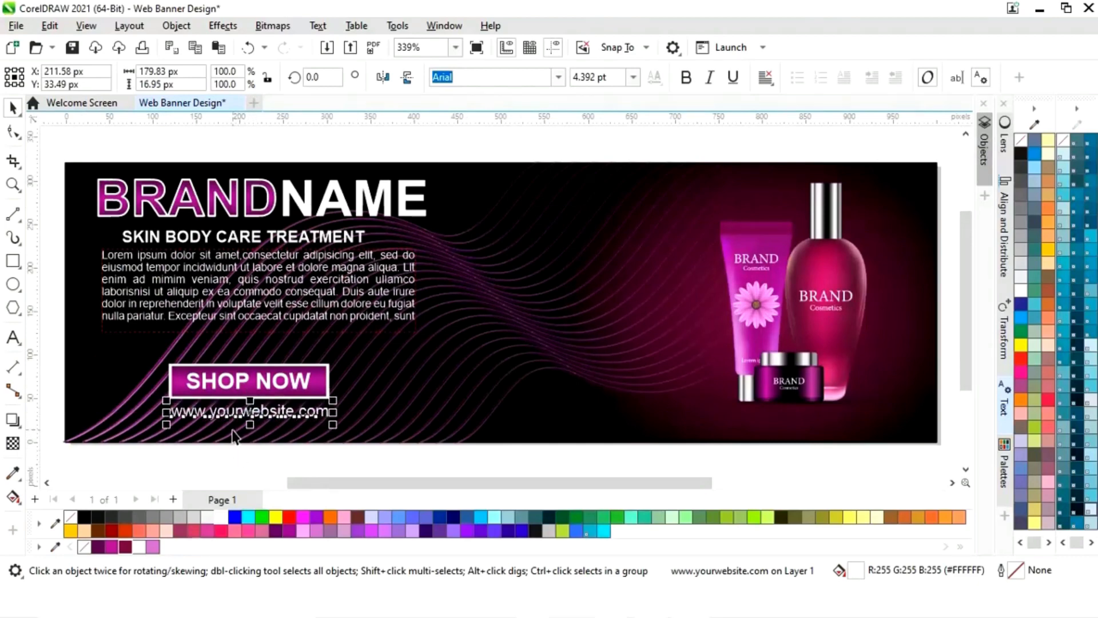
# Shrink the website address to about 3.6 pt and place it centred close beneath the SHOP NOW button.
pyautogui.press('z')
pyautogui.moveTo(140, 342); pyautogui.dragTo(428, 461)
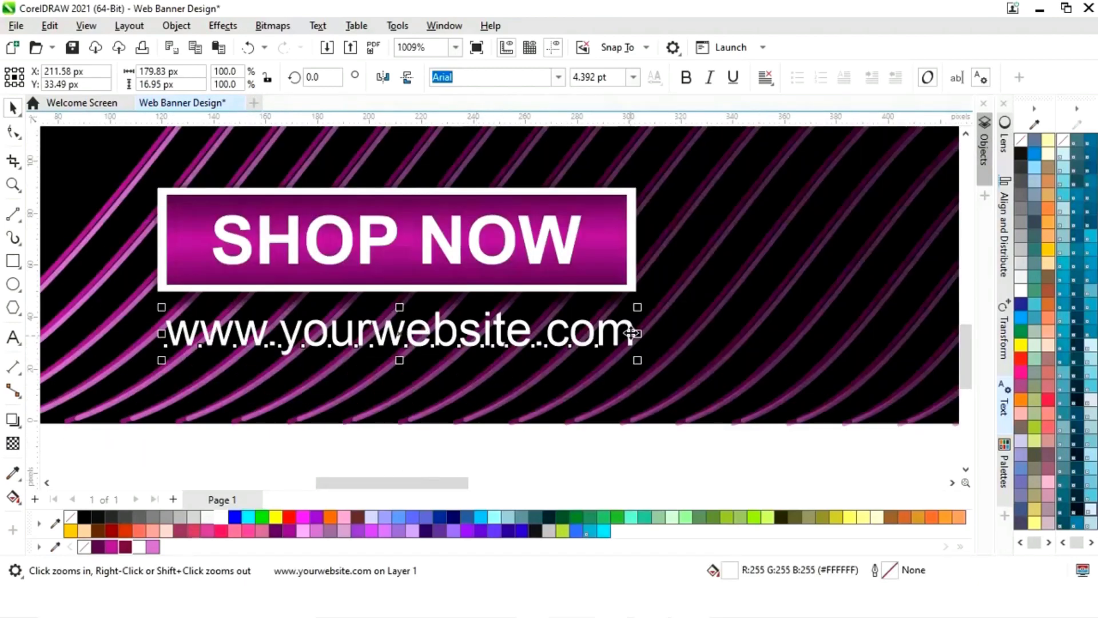
pyautogui.moveTo(642, 310); pyautogui.dragTo(554, 335)
pyautogui.moveTo(400, 334); pyautogui.dragTo(400, 319)
pyautogui.hotkey('shift', 'F4')
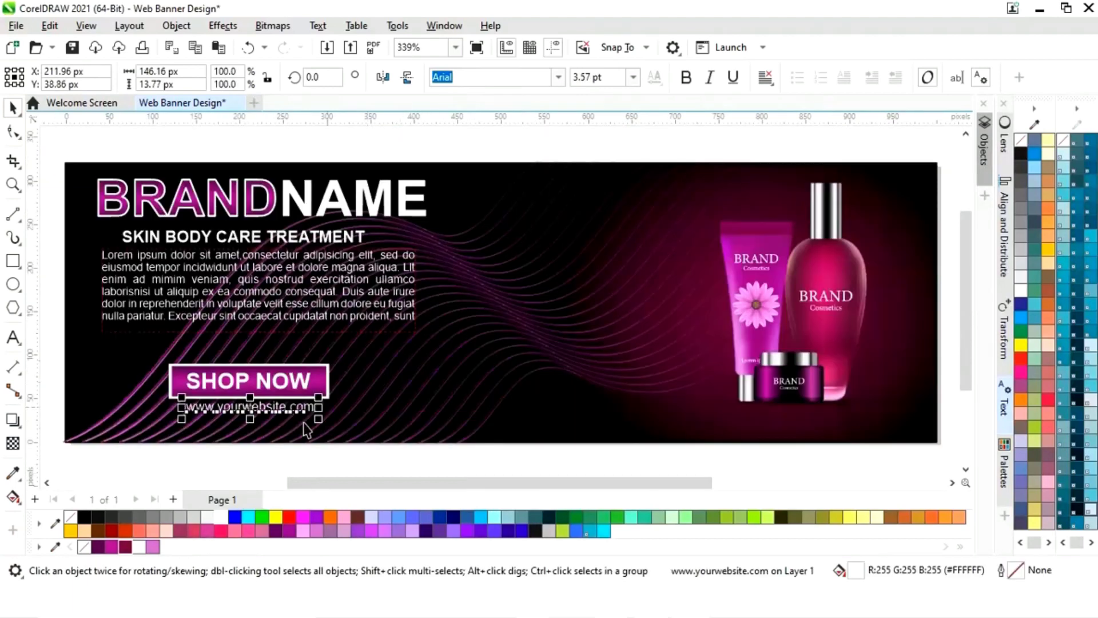
pyautogui.click(108, 468)
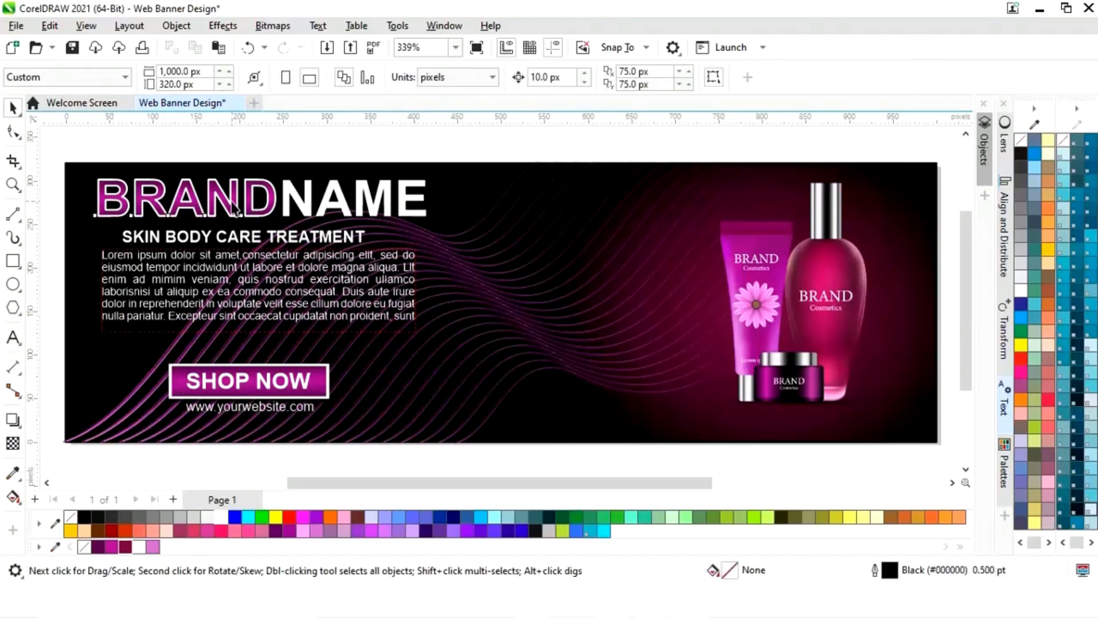
# Group the BRAND and NAME title words into one object.
pyautogui.click(234, 209)
pyautogui.keyDown('shift'); pyautogui.click(311, 211); pyautogui.keyUp('shift')
pyautogui.rightClick(307, 202)
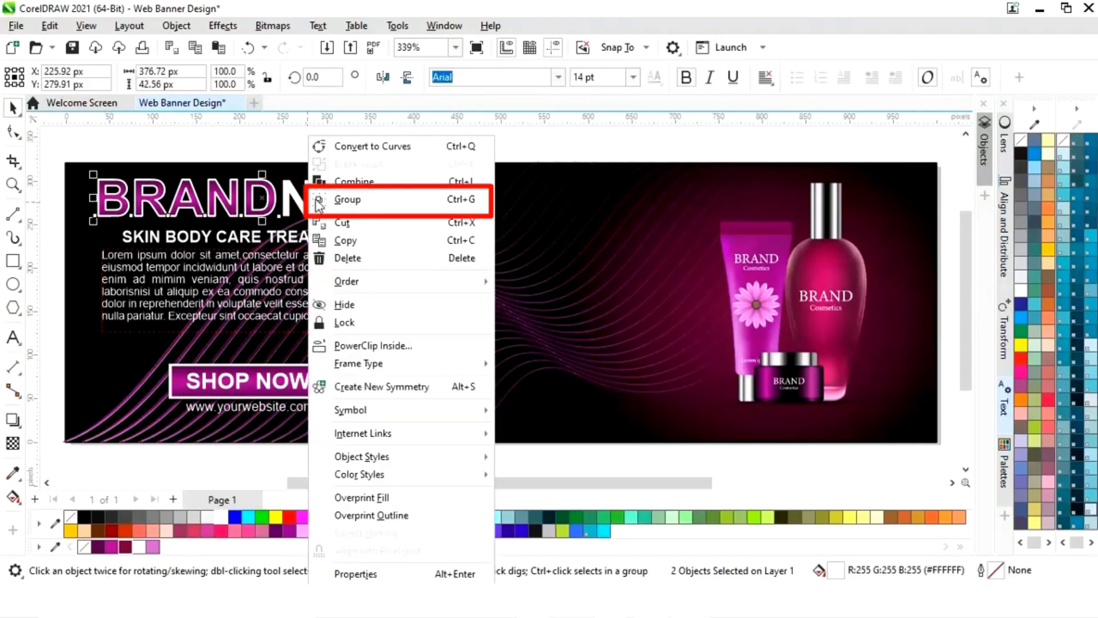
pyautogui.click(355, 199)
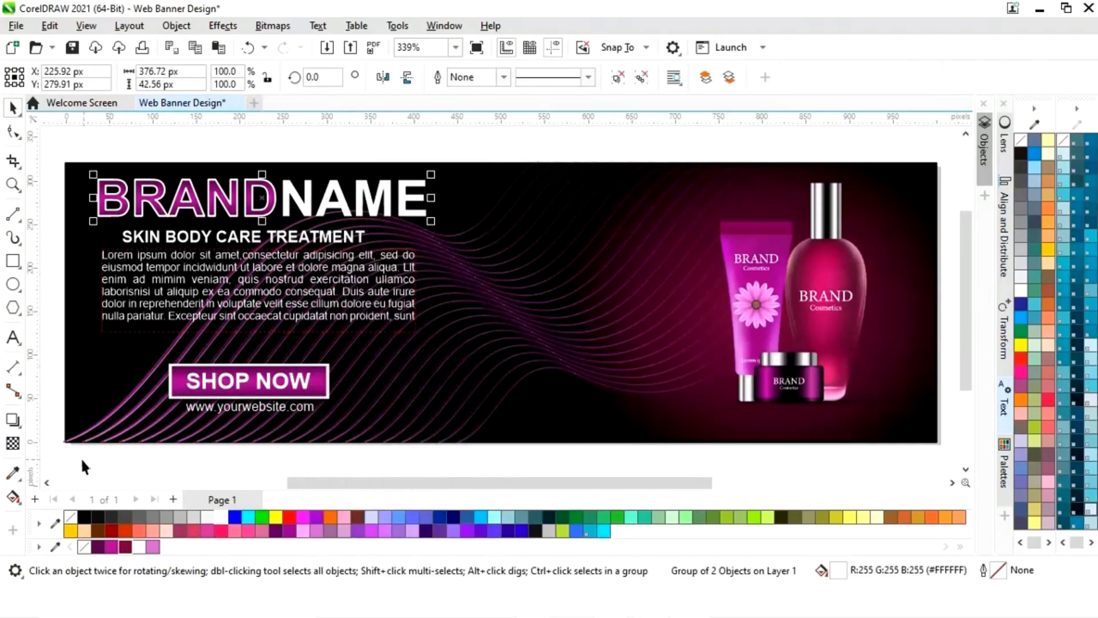
# Centre the subtitle, body text, SHOP NOW button and website address horizontally on the BRAND NAME title.
pyautogui.moveTo(81, 458); pyautogui.dragTo(445, 155)
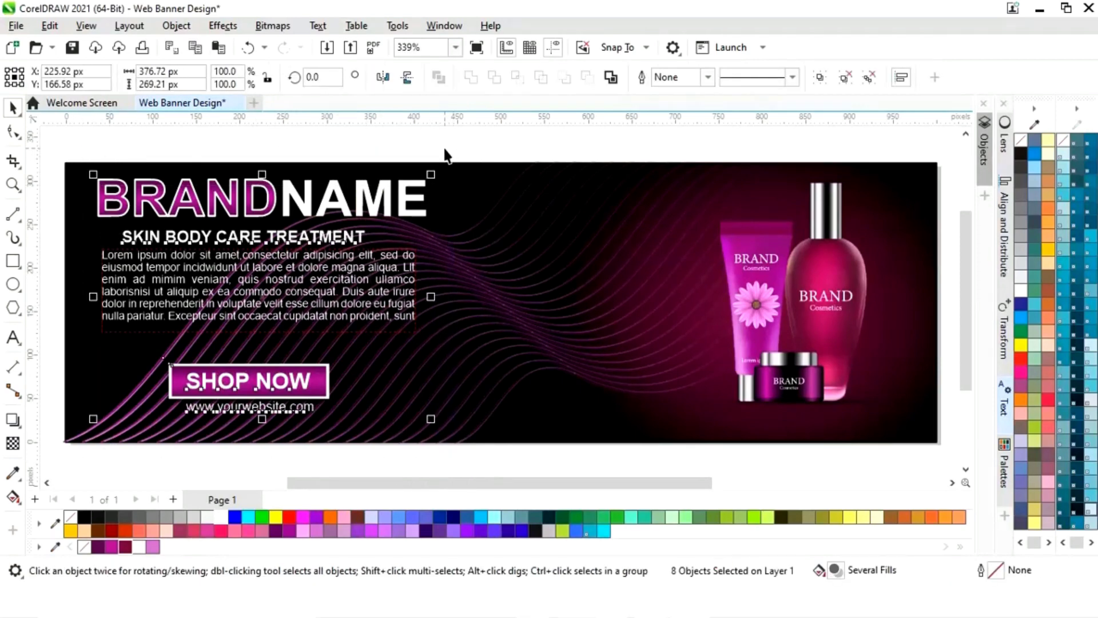
pyautogui.press('c')
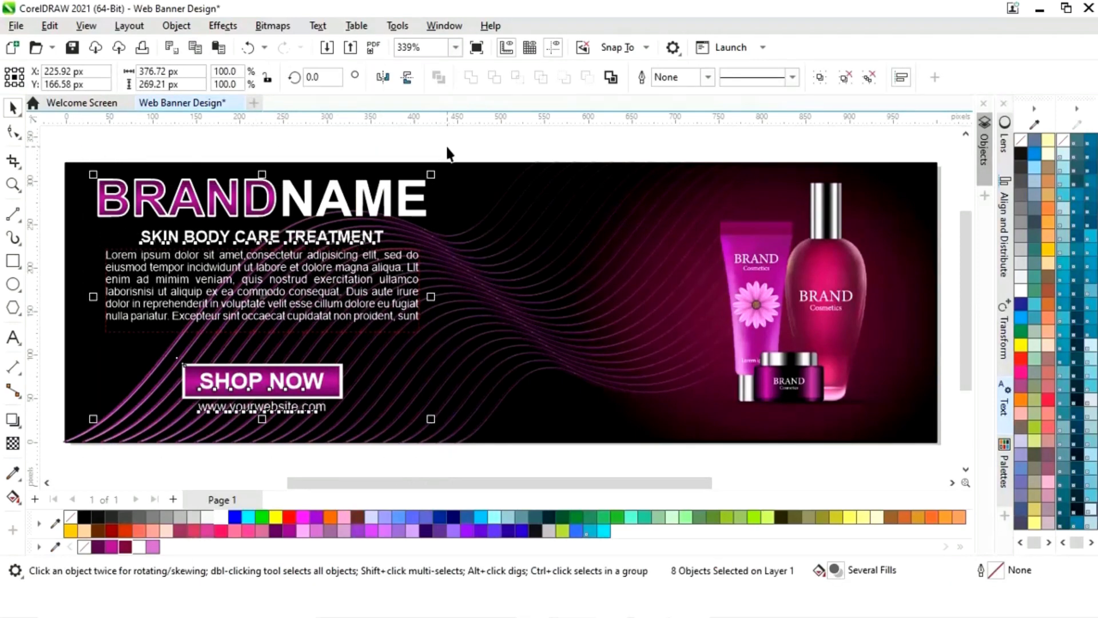
pyautogui.click(493, 134)
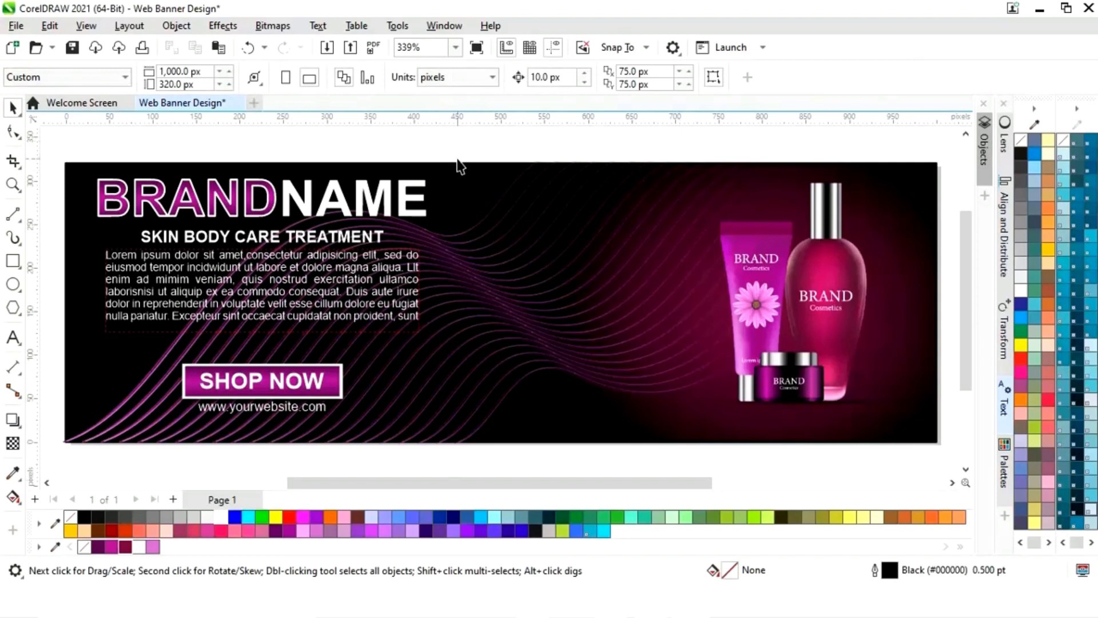
# Add the artistic text 50% on the empty area beside the banner.
pyautogui.click(12, 337)
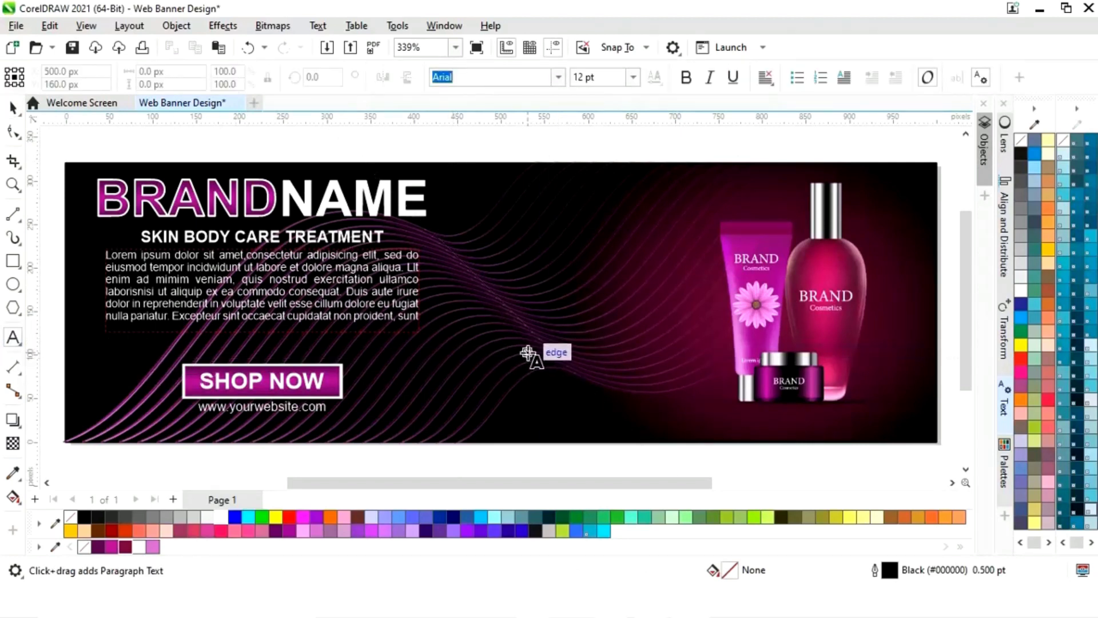
pyautogui.click(810, 452)
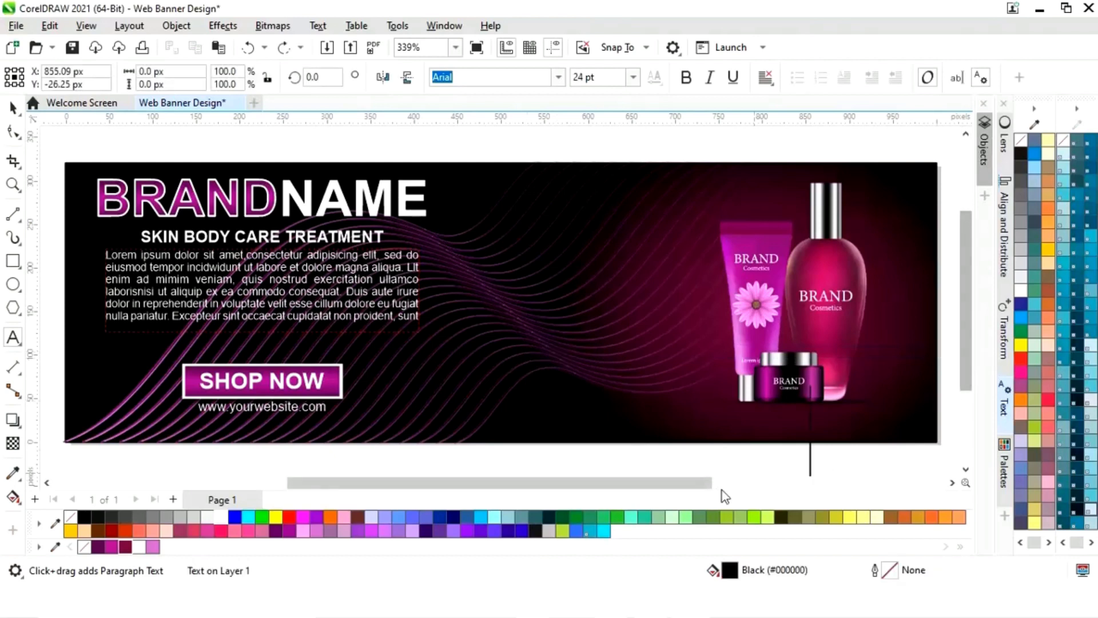
pyautogui.moveTo(722, 483); pyautogui.dragTo(812, 484)
pyautogui.click(801, 289)
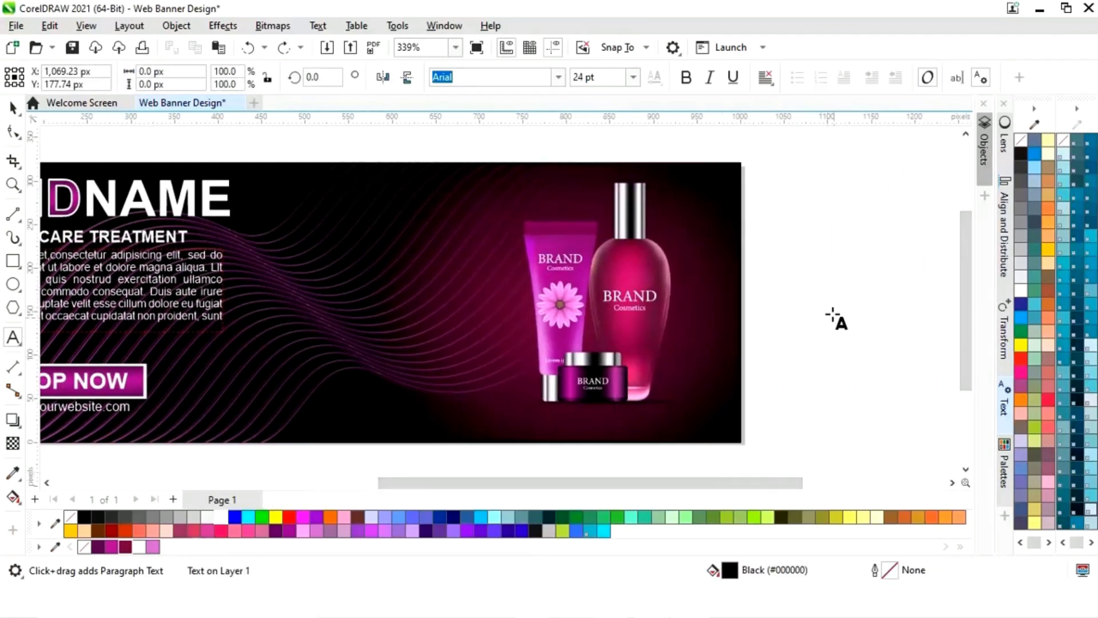
pyautogui.write('50%')
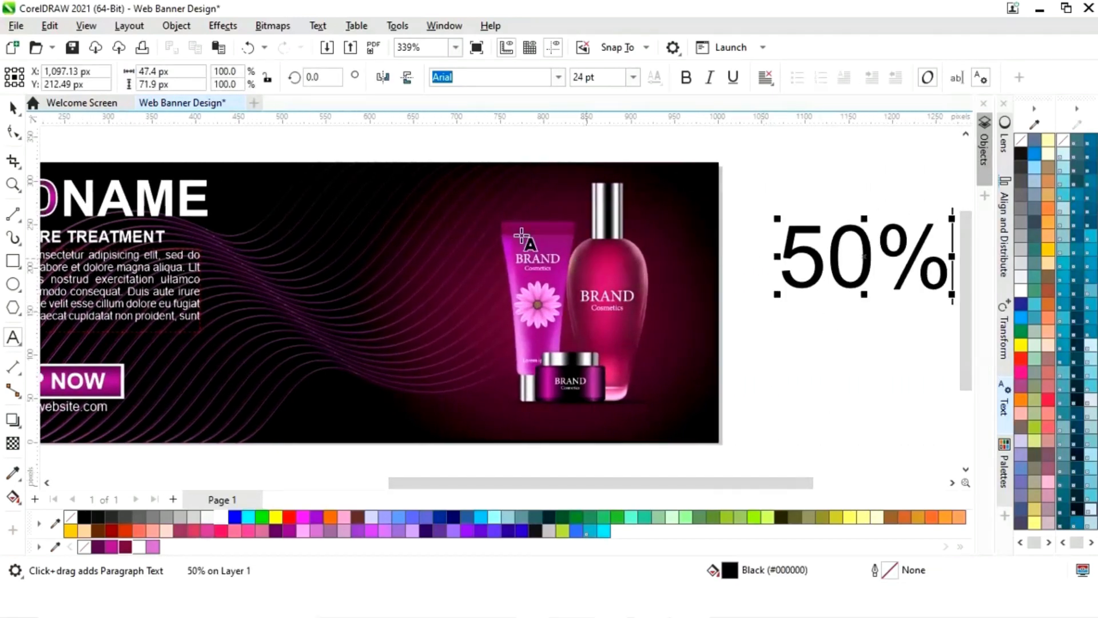
# Place the 50% text between the body text and the products, colour it white and enlarge it to about 25.9 pt.
pyautogui.moveTo(860, 254); pyautogui.dragTo(348, 261)
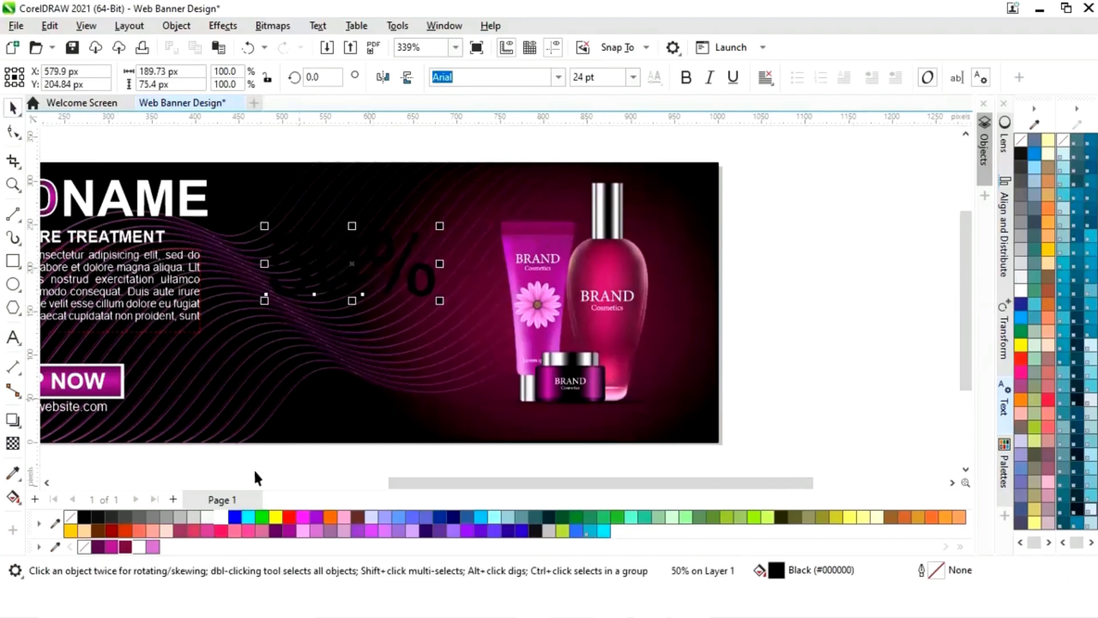
pyautogui.click(221, 516)
pyautogui.moveTo(439, 300)
pyautogui.mouseDown()
pyautogui.moveTo(483, 324)
pyautogui.moveTo(451, 311)
pyautogui.mouseUp()
pyautogui.moveTo(367, 265); pyautogui.dragTo(364, 271)
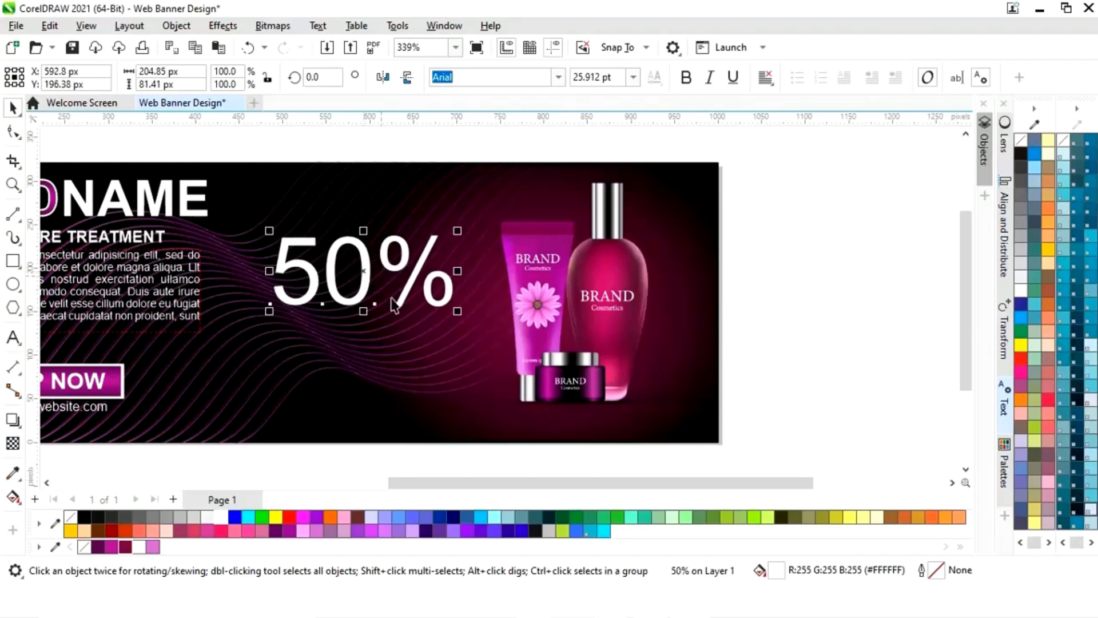
# Add the artistic text OFF on the empty area beside the banner.
pyautogui.click(13, 338)
pyautogui.click(765, 317)
pyautogui.write('O')
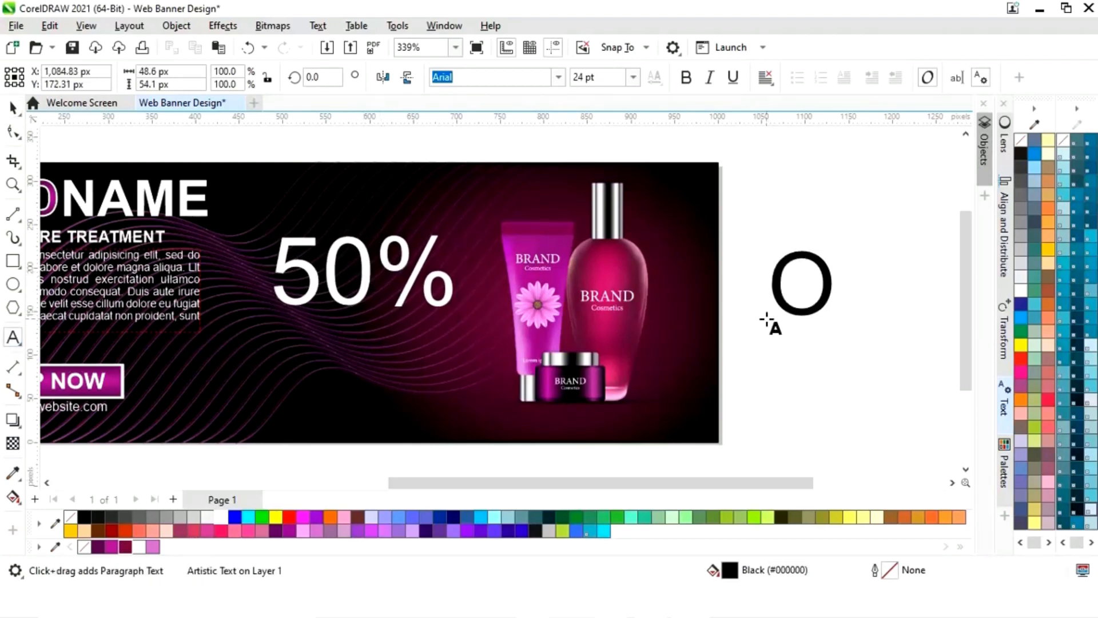
pyautogui.write('FF')
pyautogui.click(12, 107)
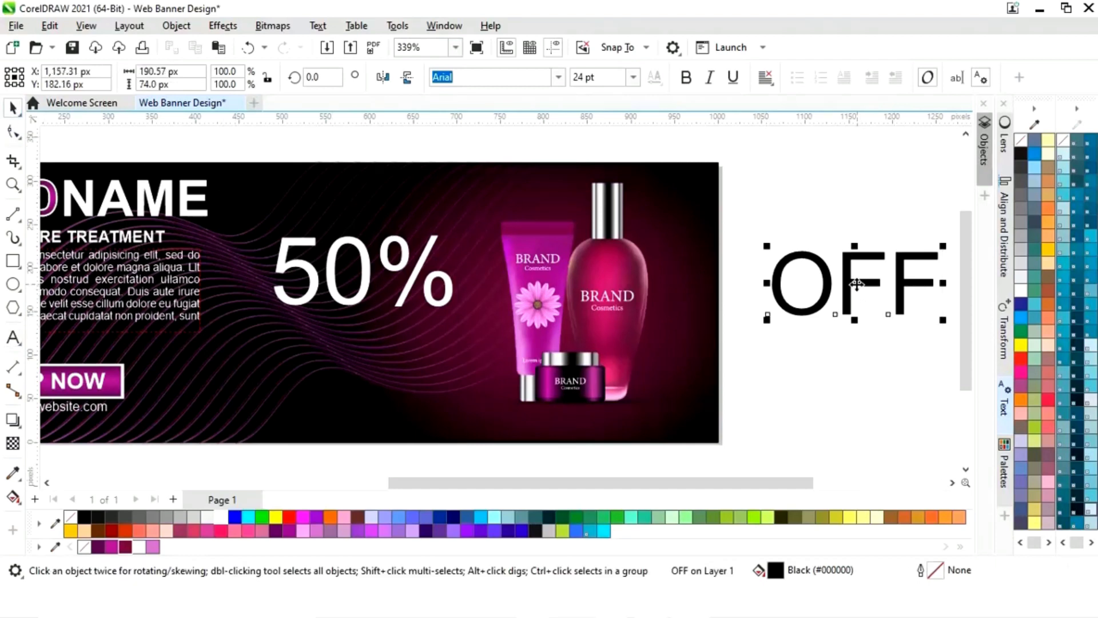
# Place OFF beneath 50%, colour it white, shrink it to about 15.4 pt and line up its right end with the percent sign.
pyautogui.moveTo(856, 283); pyautogui.dragTo(400, 361)
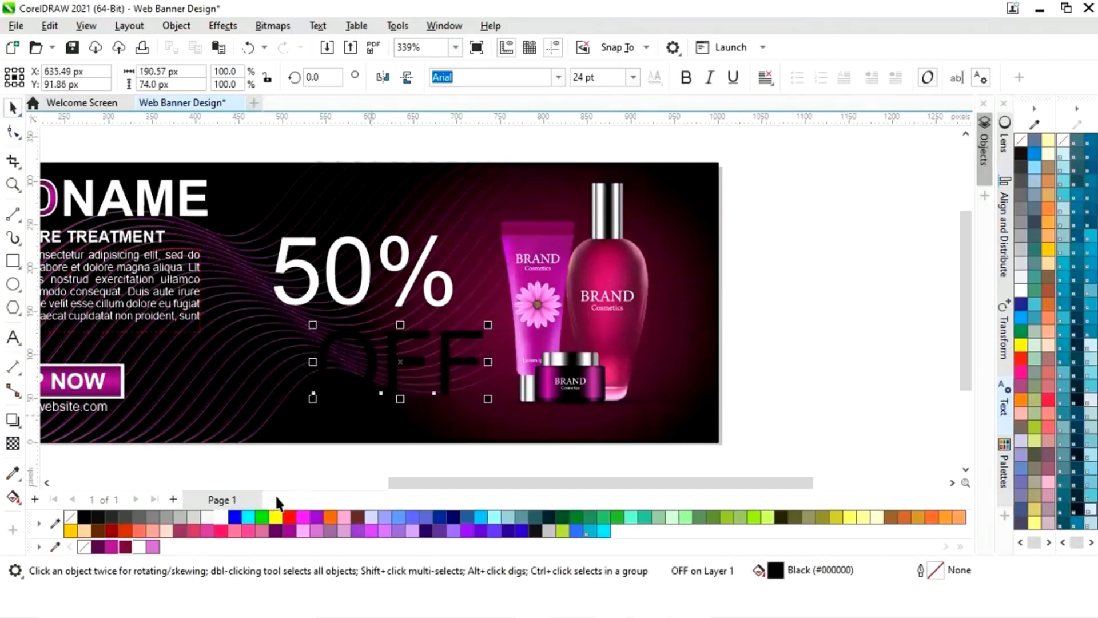
pyautogui.click(218, 518)
pyautogui.moveTo(488, 324); pyautogui.dragTo(469, 333)
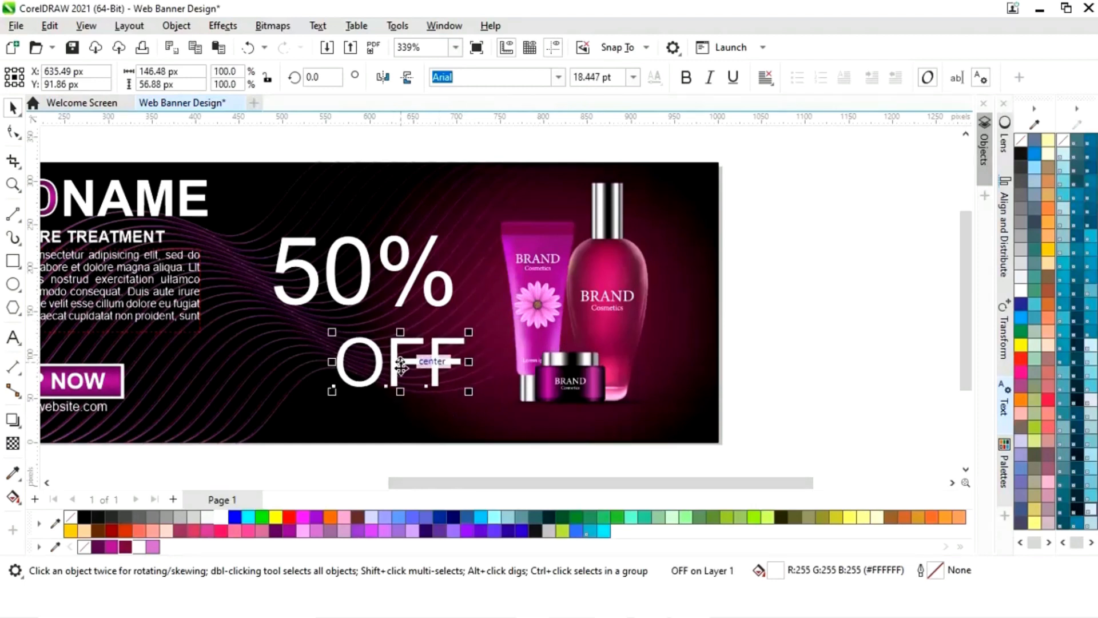
pyautogui.moveTo(402, 368); pyautogui.dragTo(390, 343)
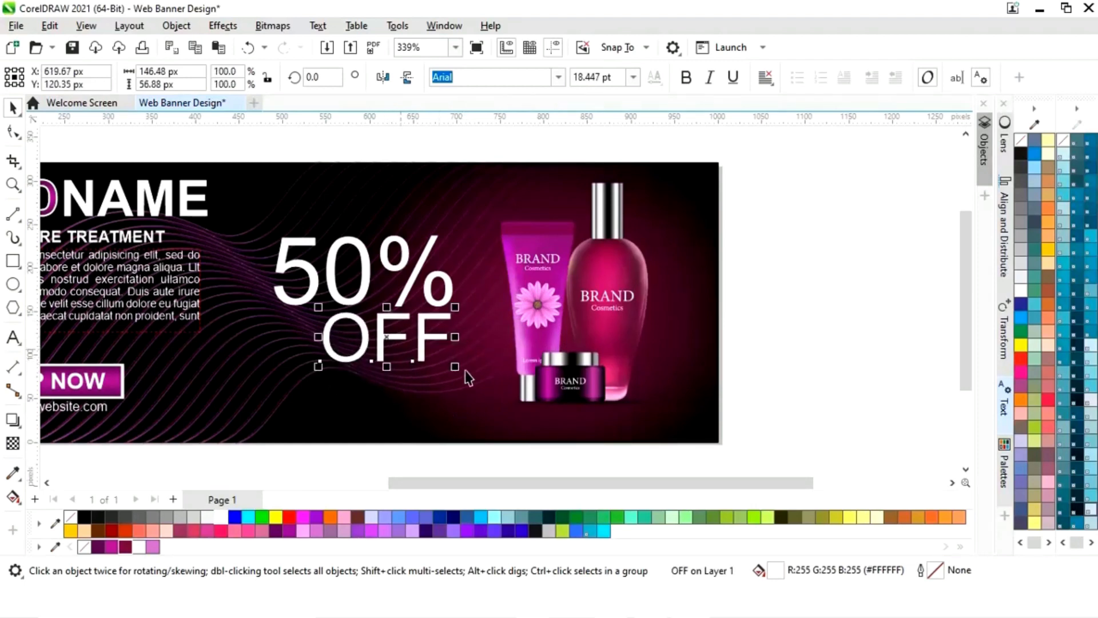
pyautogui.moveTo(454, 309); pyautogui.dragTo(443, 312)
pyautogui.moveTo(387, 340); pyautogui.dragTo(396, 338)
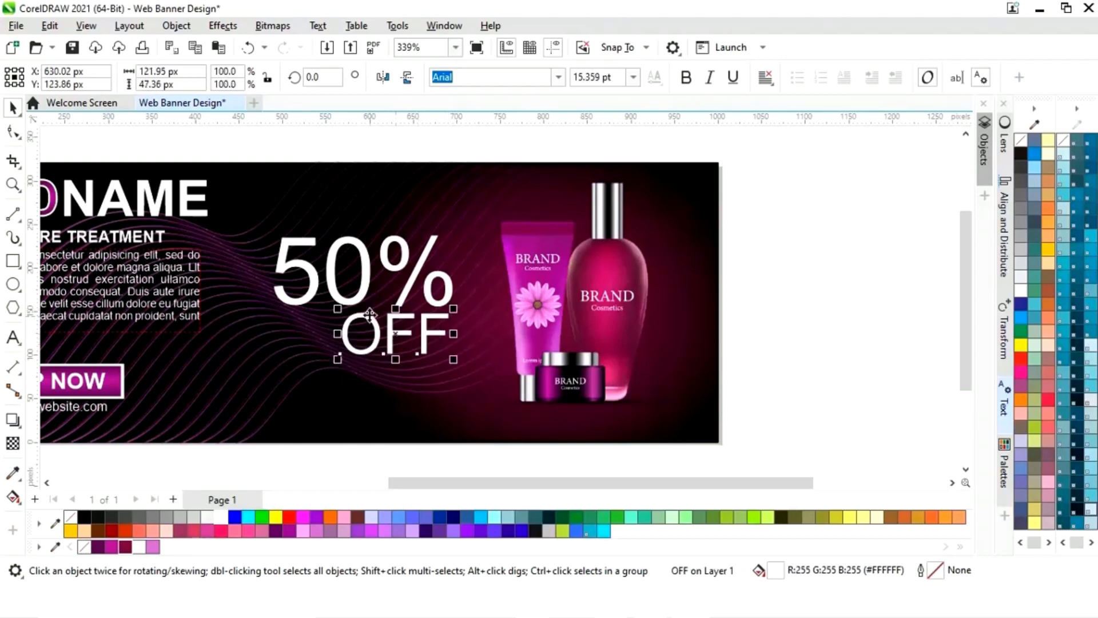
pyautogui.click(833, 264)
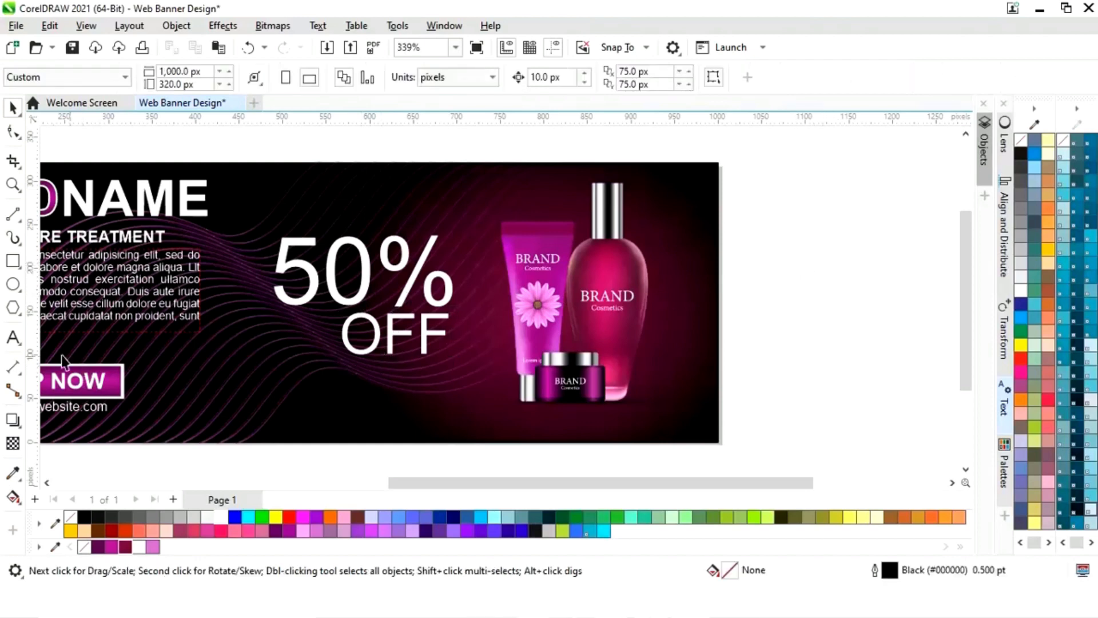
# Add the artistic text UPTO, shrink it to about 6.1 pt, place it above the 50% and colour it white.
pyautogui.click(13, 338)
pyautogui.click(763, 313)
pyautogui.write('UPTO')
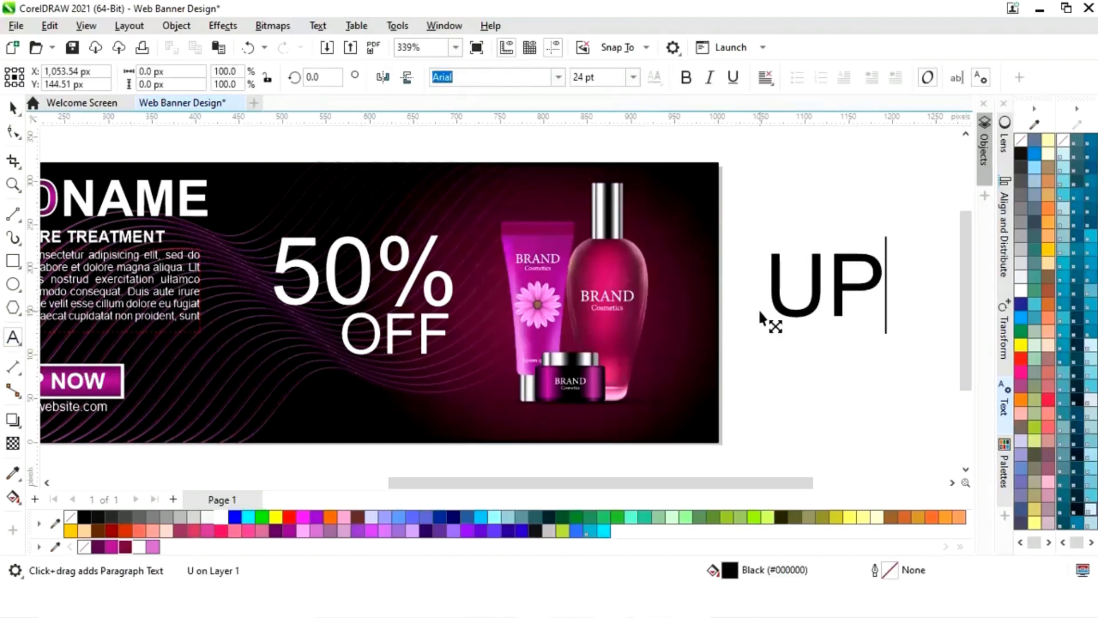
pyautogui.click(13, 107)
pyautogui.moveTo(956, 258); pyautogui.dragTo(898, 269)
pyautogui.moveTo(833, 284); pyautogui.dragTo(256, 224)
pyautogui.click(223, 517)
# Fine-tune the position of UPTO so it sits just above the first digits of 50% without touching them.
pyautogui.press('z')
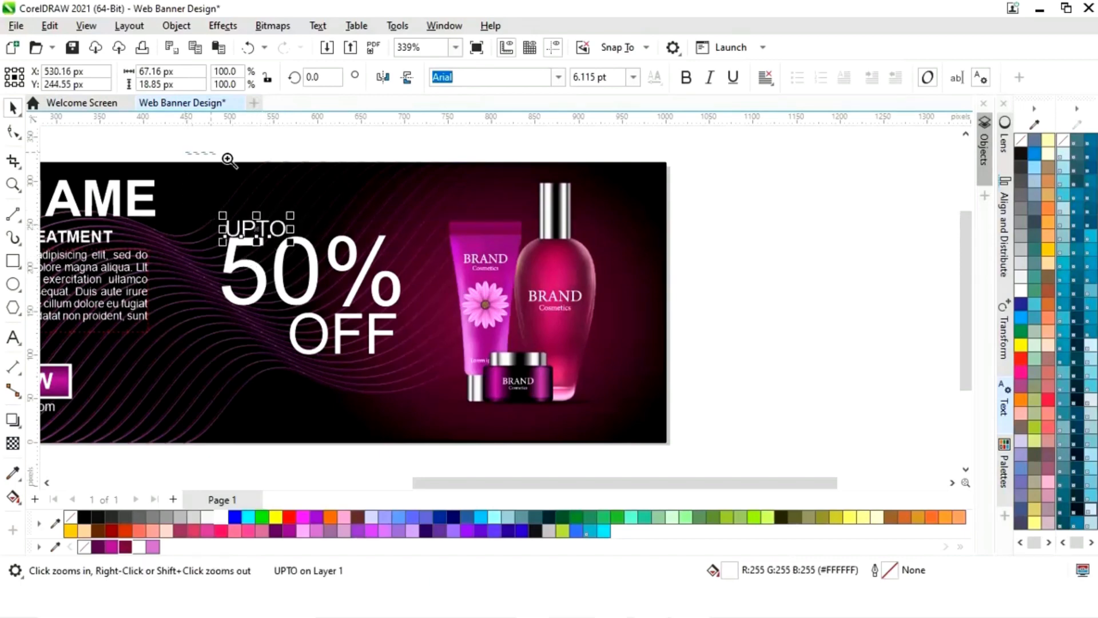
pyautogui.moveTo(229, 159); pyautogui.dragTo(444, 348)
pyautogui.press('space')
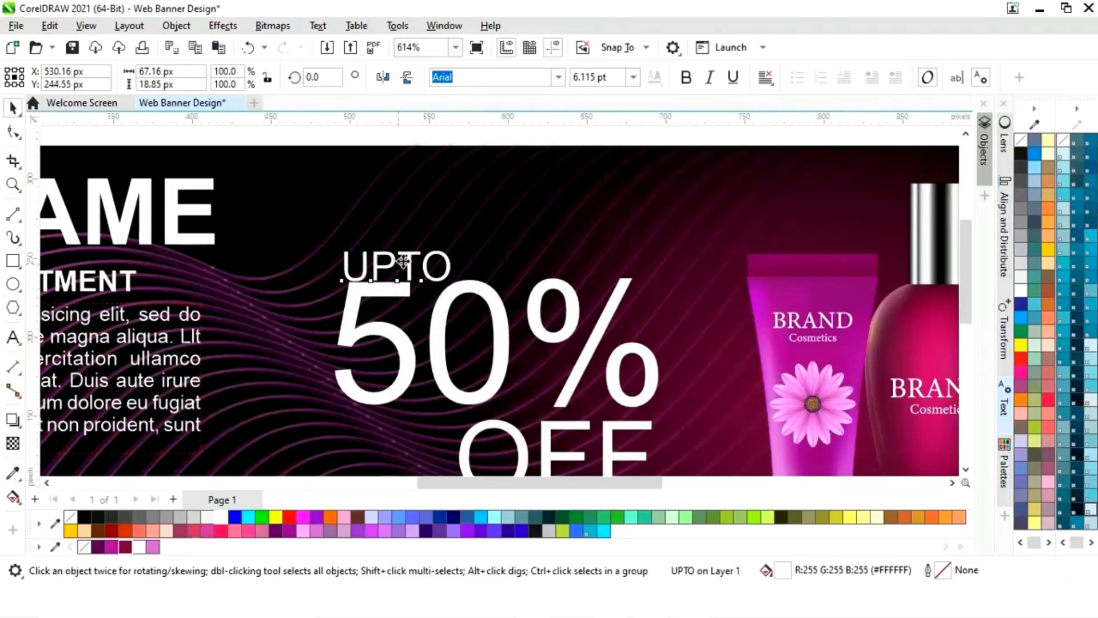
pyautogui.moveTo(404, 260); pyautogui.dragTo(405, 258)
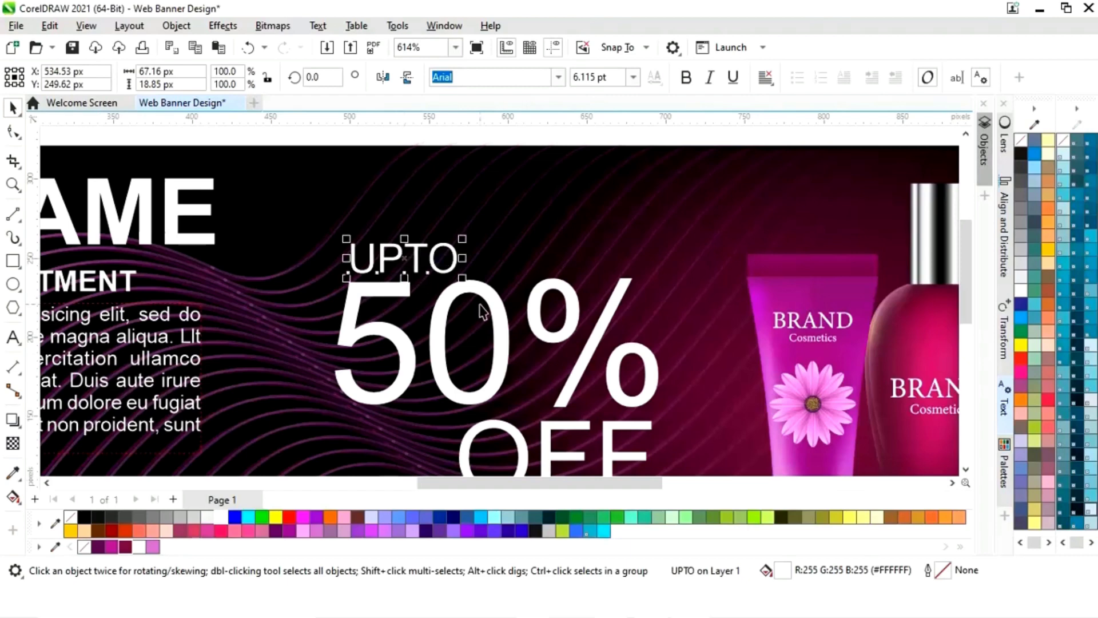
pyautogui.hotkey('shift', 'Up')
pyautogui.hotkey('shift', 'Down')
pyautogui.hotkey('shift', 'F4')
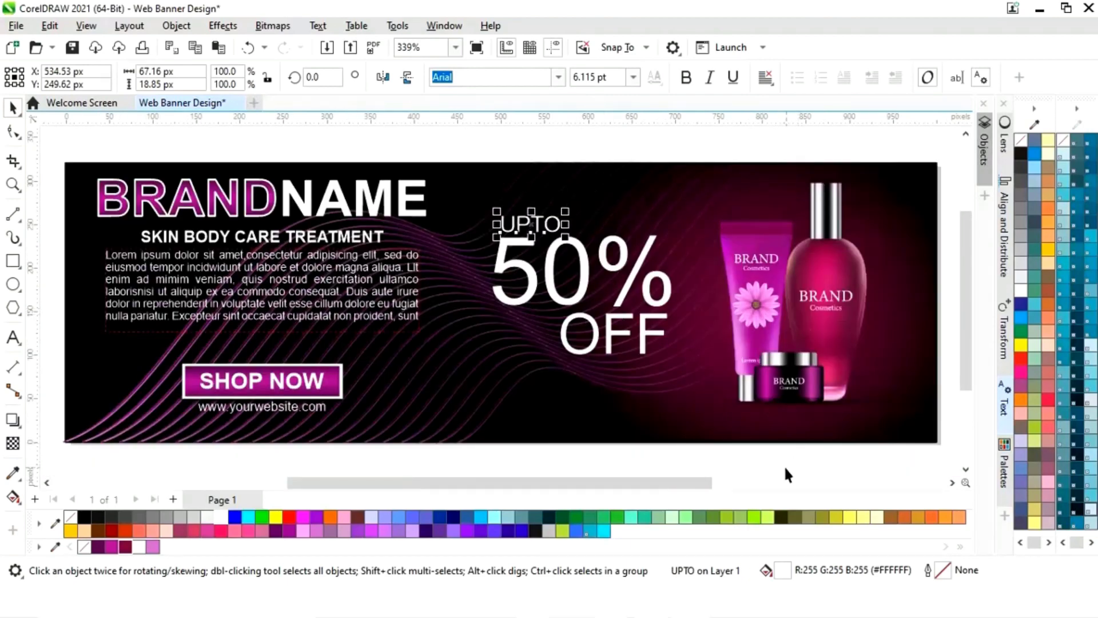
pyautogui.click(785, 470)
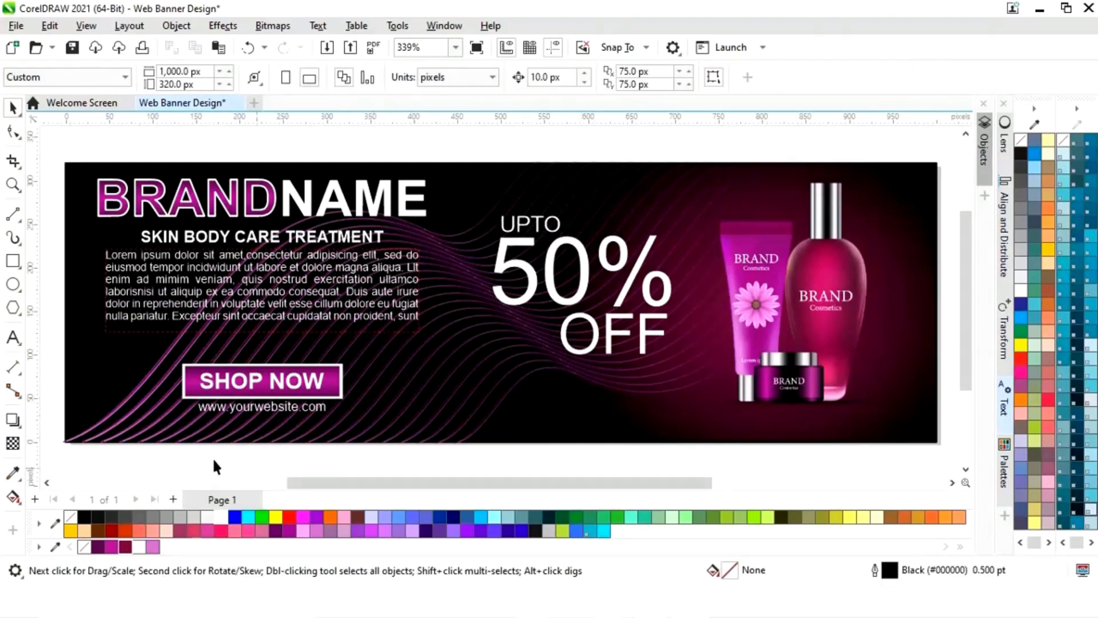
# Add the artistic text LIMITED TIME ONLY below the banner.
pyautogui.scroll(-2, 967, 350)
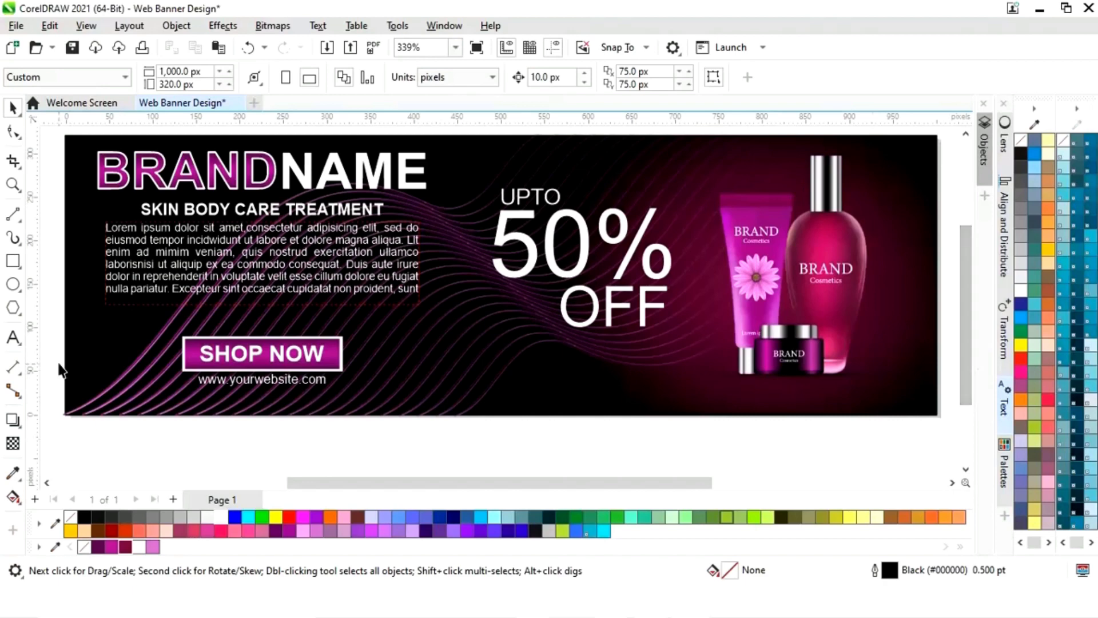
pyautogui.click(12, 338)
pyautogui.click(544, 458)
pyautogui.write('LIMI')
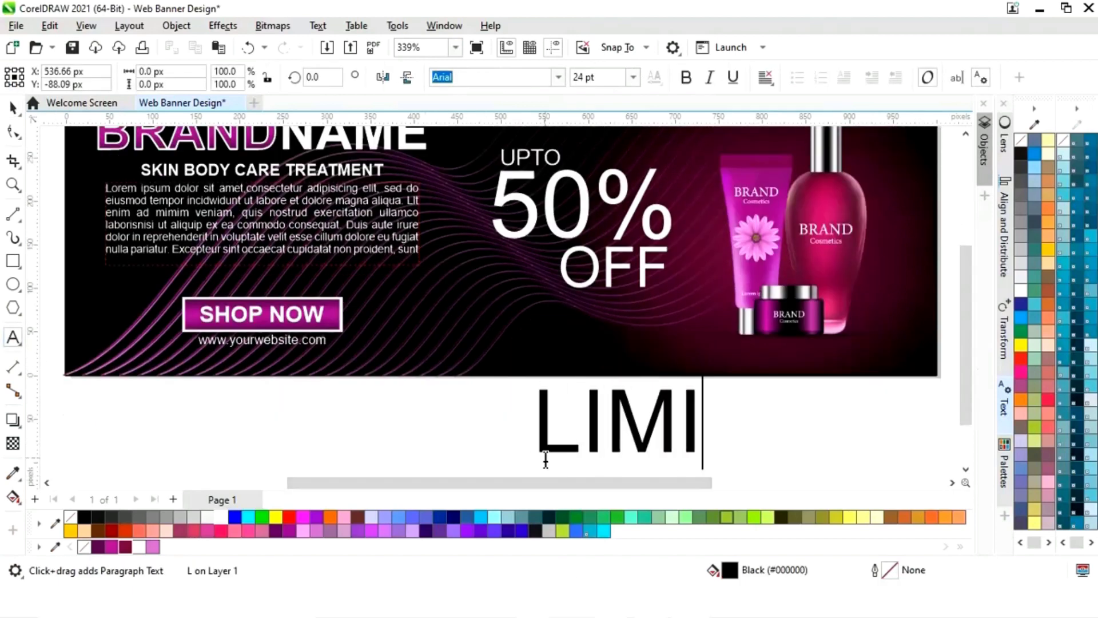
pyautogui.write('TED TIME ONLY')
pyautogui.hotkey('ctrl', 'space')
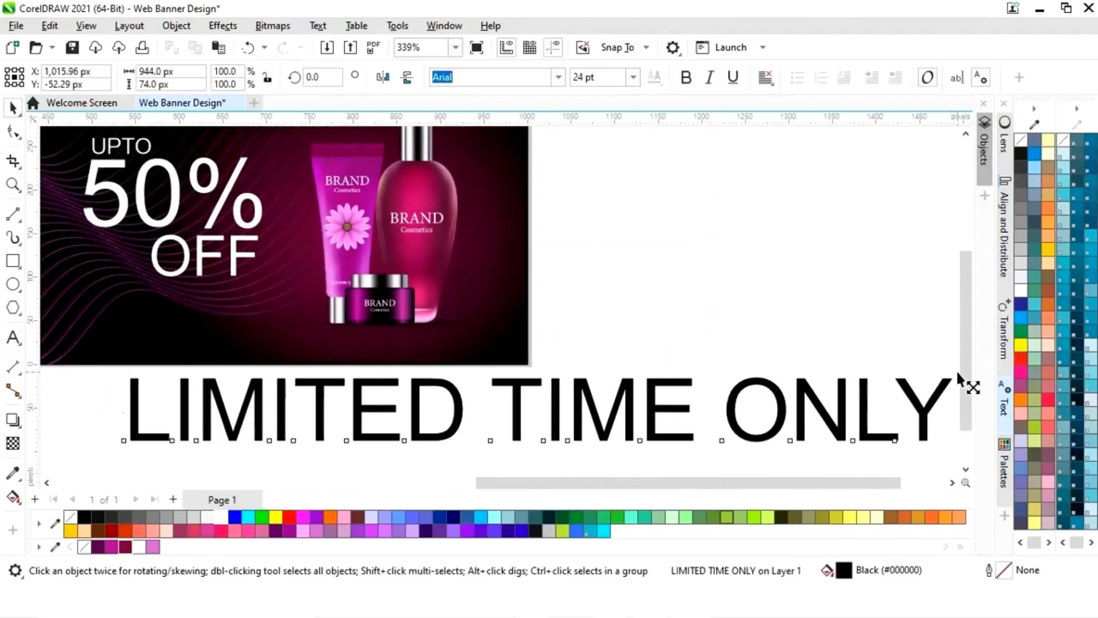
# Colour the LIMITED TIME ONLY text white, move it beneath OFF and shrink it to about 1.8 pt.
pyautogui.moveTo(957, 373); pyautogui.dragTo(221, 314)
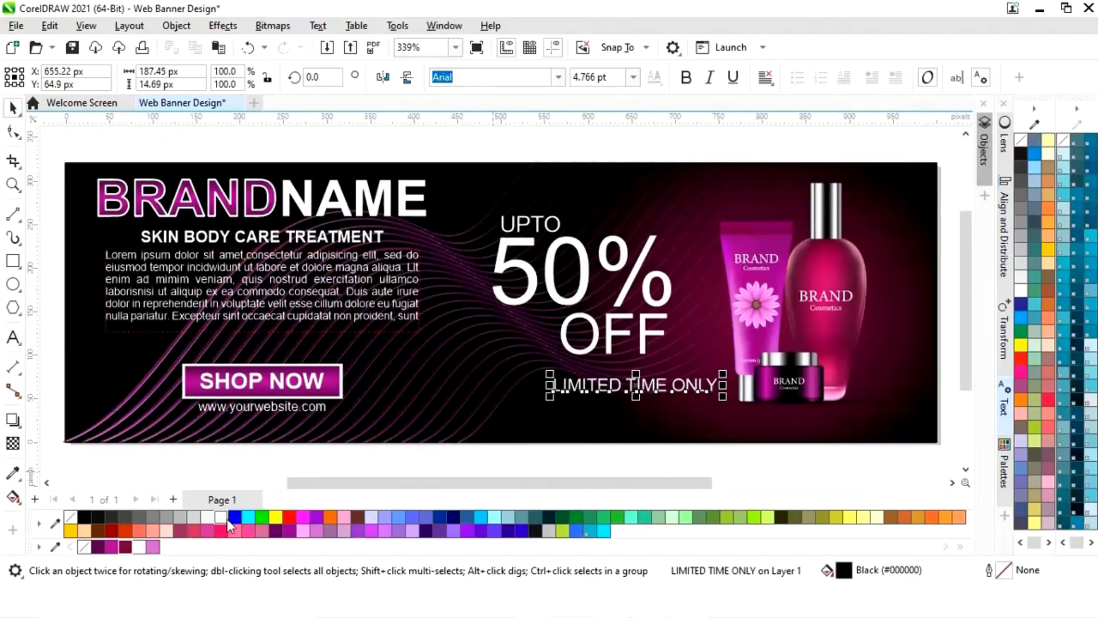
pyautogui.moveTo(615, 386); pyautogui.dragTo(643, 371)
pyautogui.scroll(3, 534, 338)
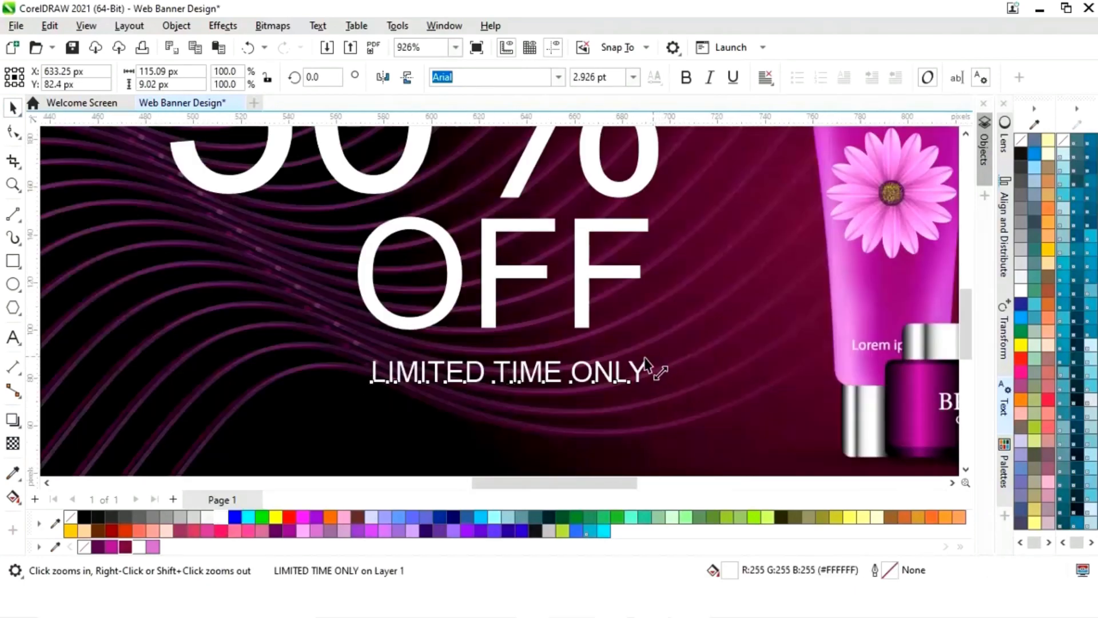
pyautogui.moveTo(515, 364); pyautogui.dragTo(568, 363)
pyautogui.moveTo(682, 362); pyautogui.dragTo(661, 358)
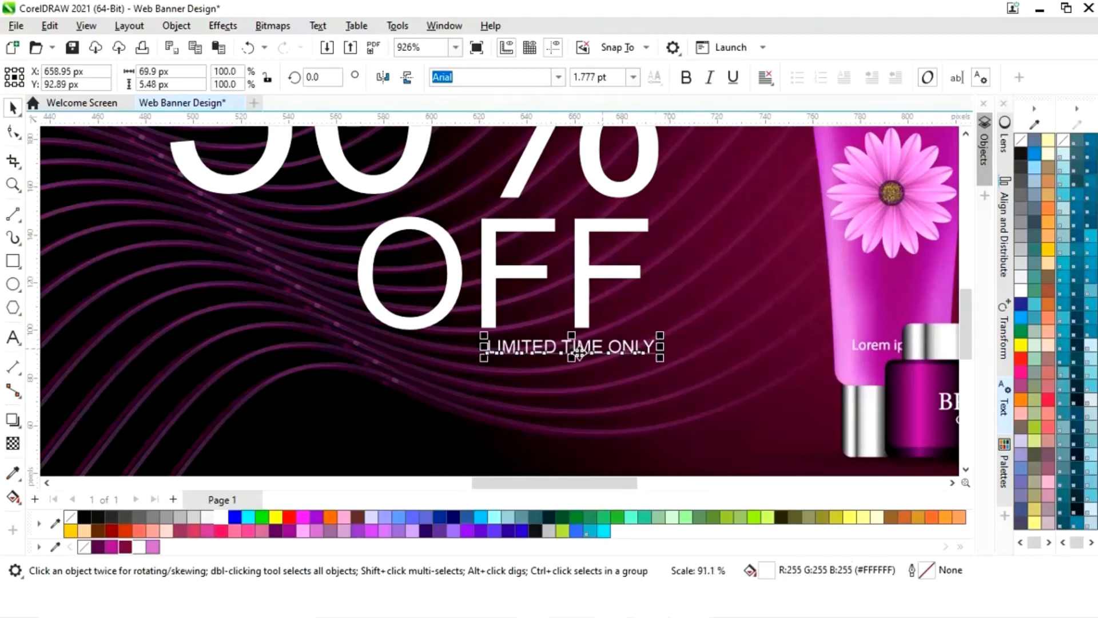
# Fine-tune LIMITED TIME ONLY so its right end lines up under OFF, and make it bold.
pyautogui.moveTo(578, 353); pyautogui.dragTo(573, 356)
pyautogui.scroll(-3, 745, 461)
pyautogui.press('Escape')
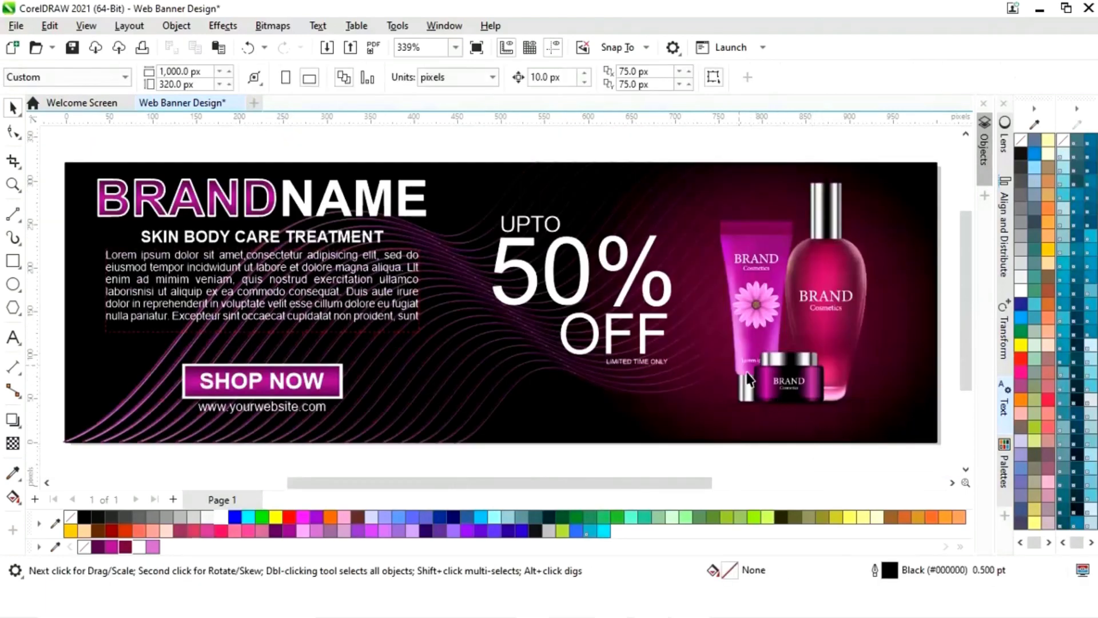
pyautogui.click(652, 364)
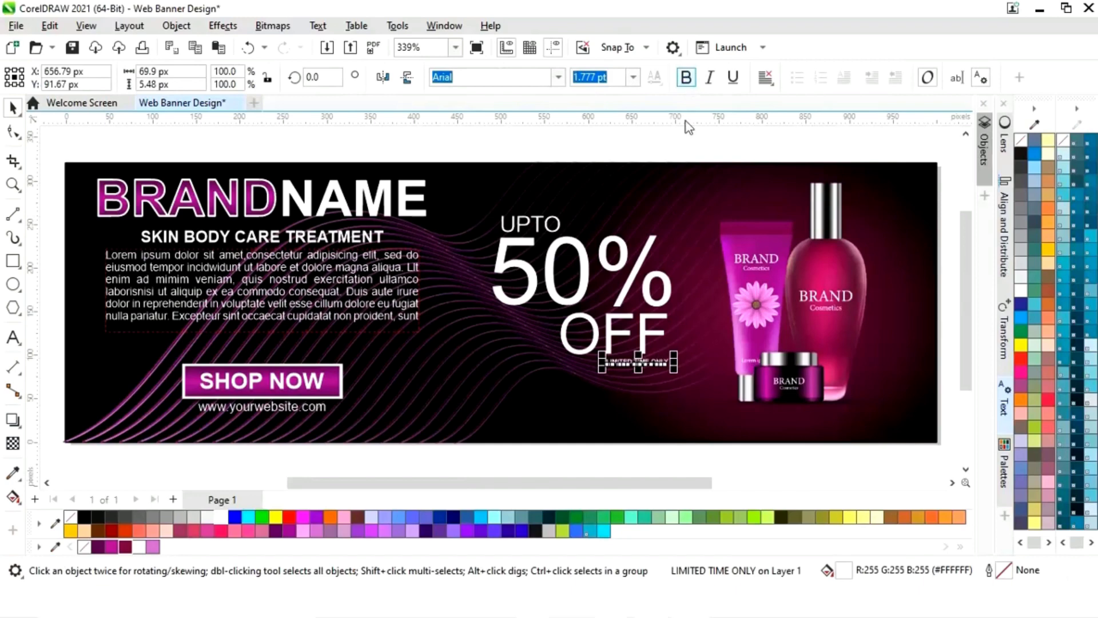
pyautogui.click(701, 450)
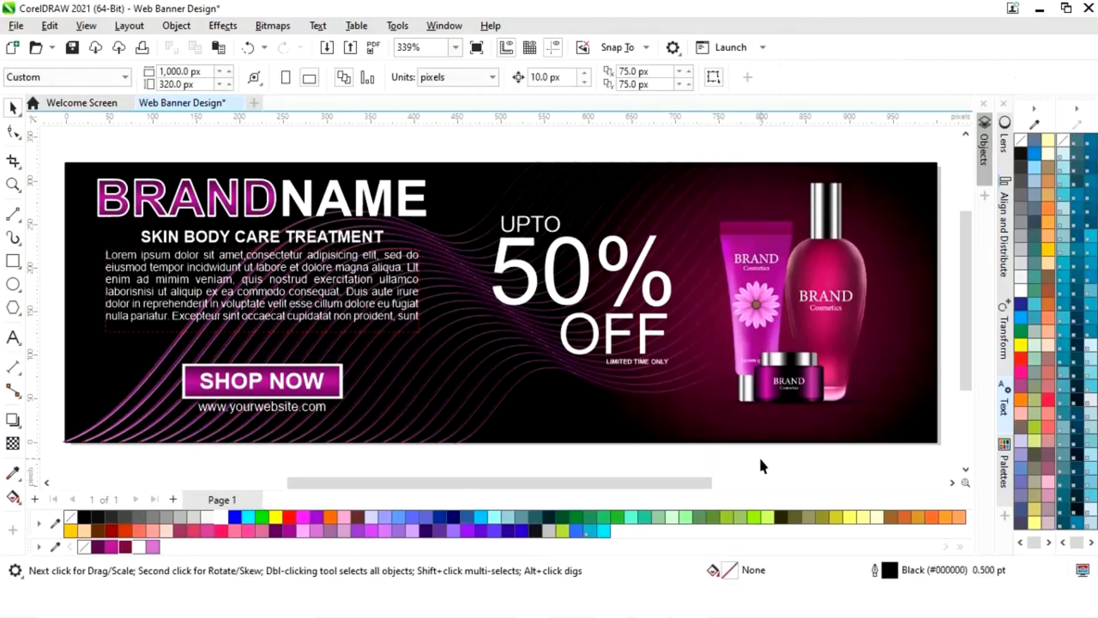
# Switch to the Images folder in File Explorer and import the flare image PngItem_150192.png into the banner drawing.
pyautogui.hscroll(1, 760, 459)
pyautogui.hotkey('alt', 'Tab')
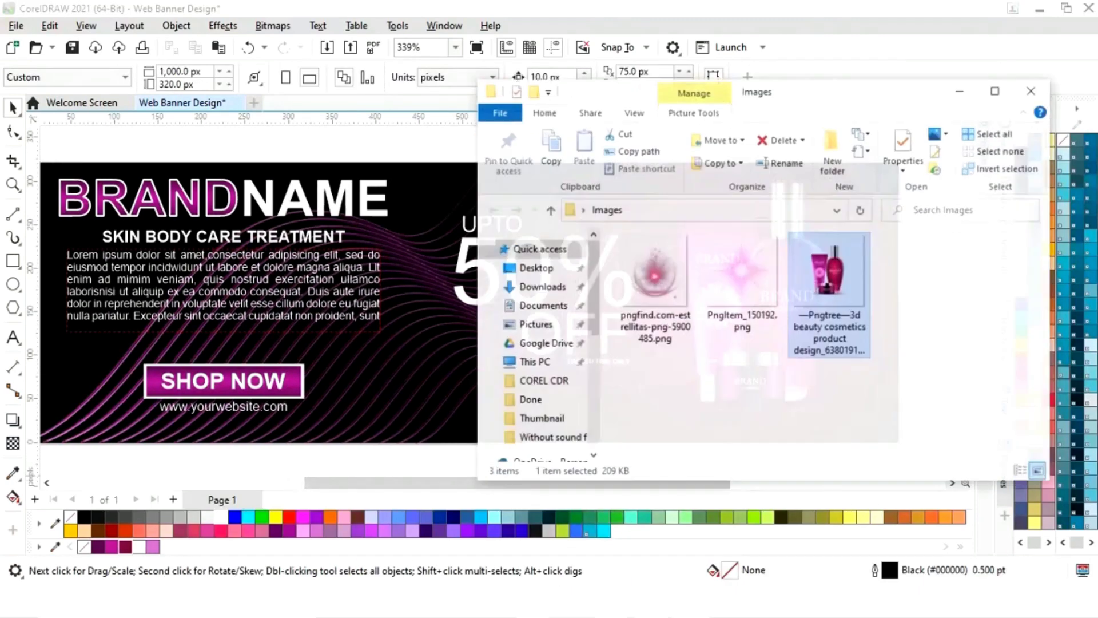
pyautogui.moveTo(755, 281); pyautogui.dragTo(731, 275)
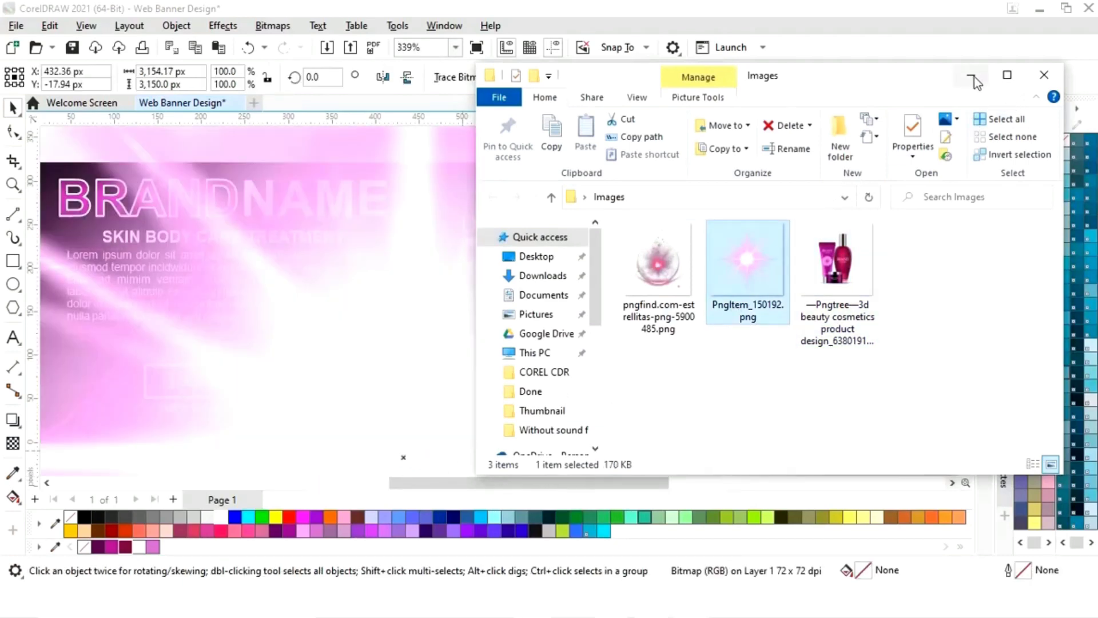
pyautogui.click(973, 79)
# Shrink the flare image to about 41 px and place it at the lower-left edge of the cosmetics tube.
pyautogui.scroll(-6, 851, 303)
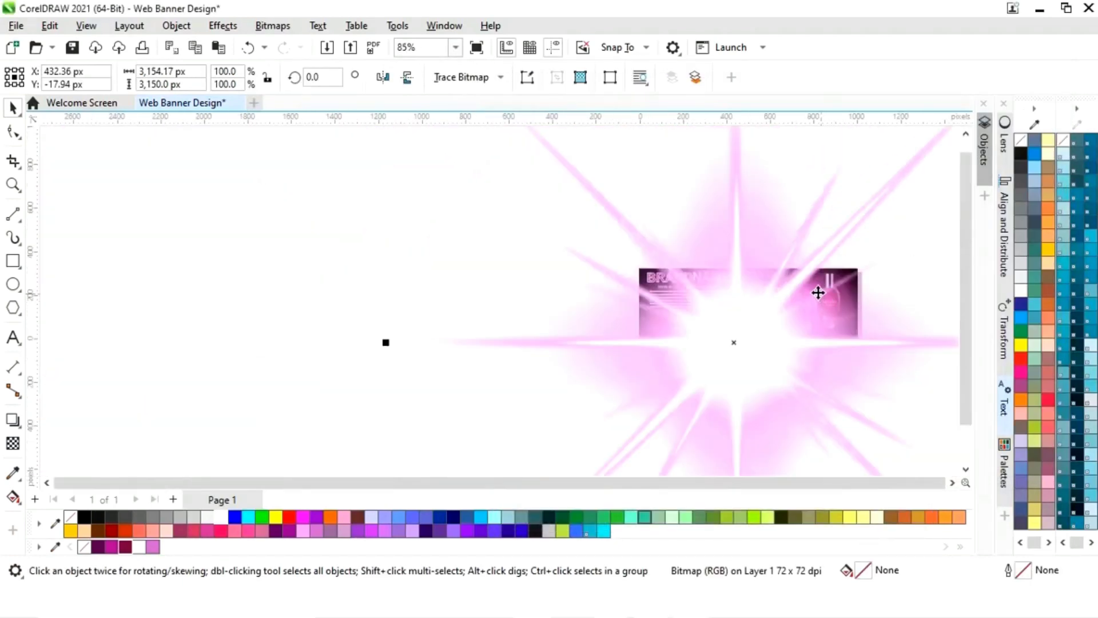
pyautogui.moveTo(909, 214); pyautogui.dragTo(766, 310)
pyautogui.scroll(5, 864, 290)
pyautogui.moveTo(850, 229); pyautogui.dragTo(705, 372)
pyautogui.moveTo(568, 353); pyautogui.dragTo(548, 361)
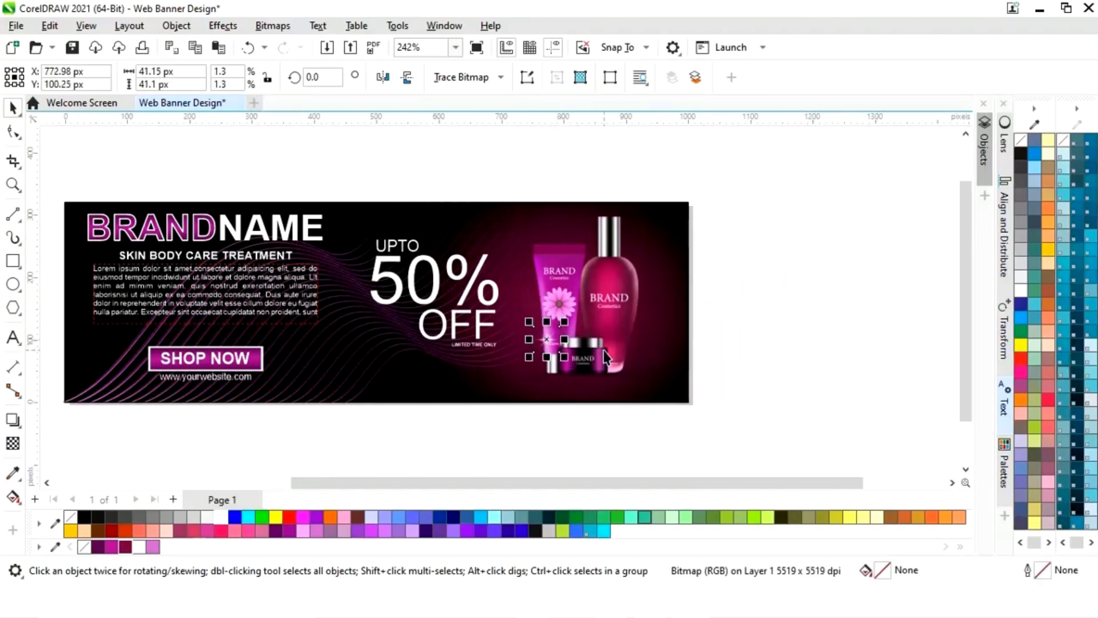
# Scatter copies of the flare over the jar, tube and bottle, with sizes including about 26 px and 47 px.
pyautogui.scroll(1, 599, 348)
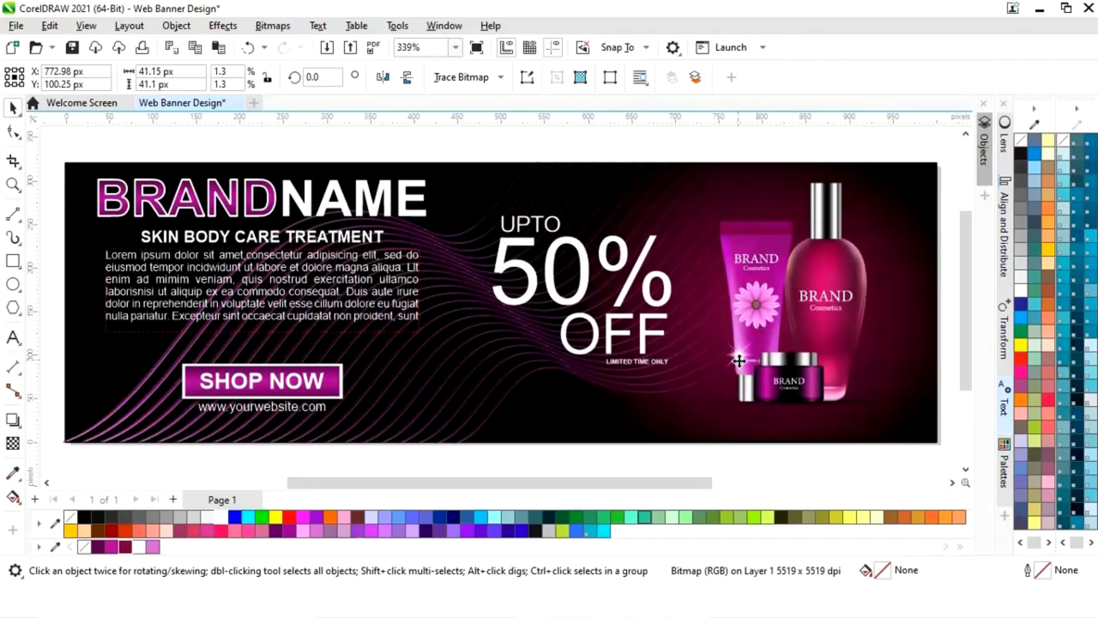
pyautogui.moveTo(738, 362); pyautogui.dragTo(873, 303)
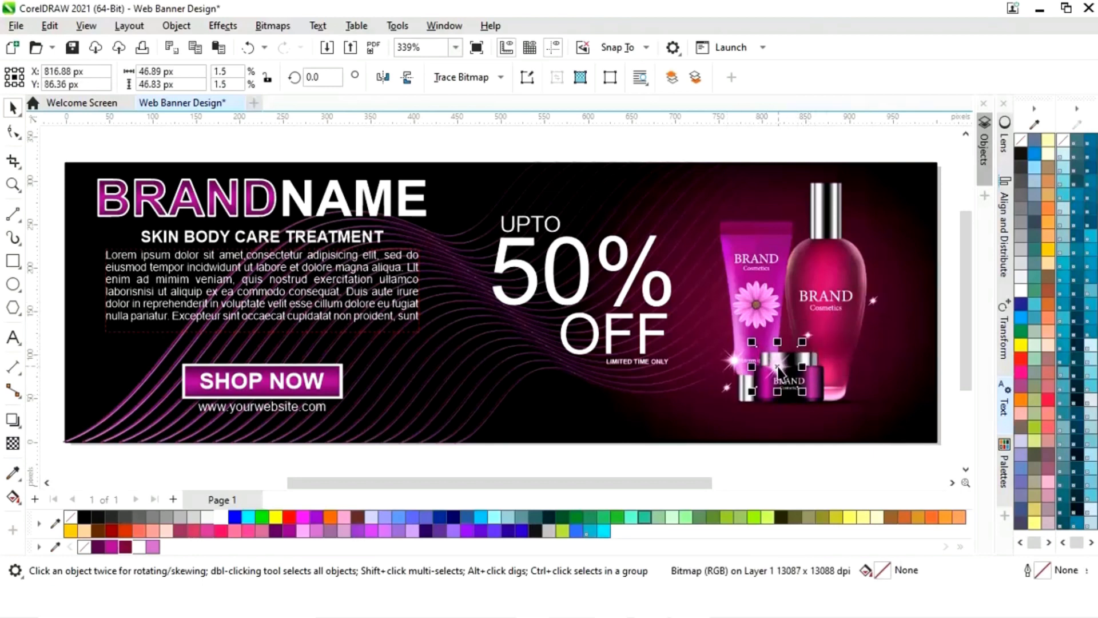
pyautogui.moveTo(808, 335); pyautogui.dragTo(767, 350)
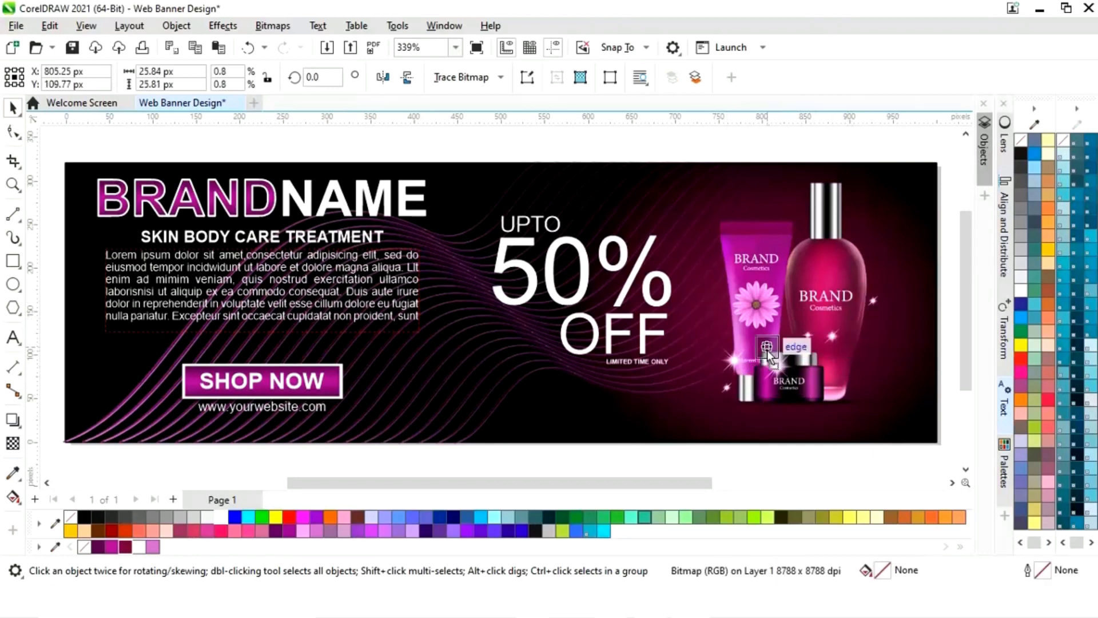
pyautogui.click(856, 316)
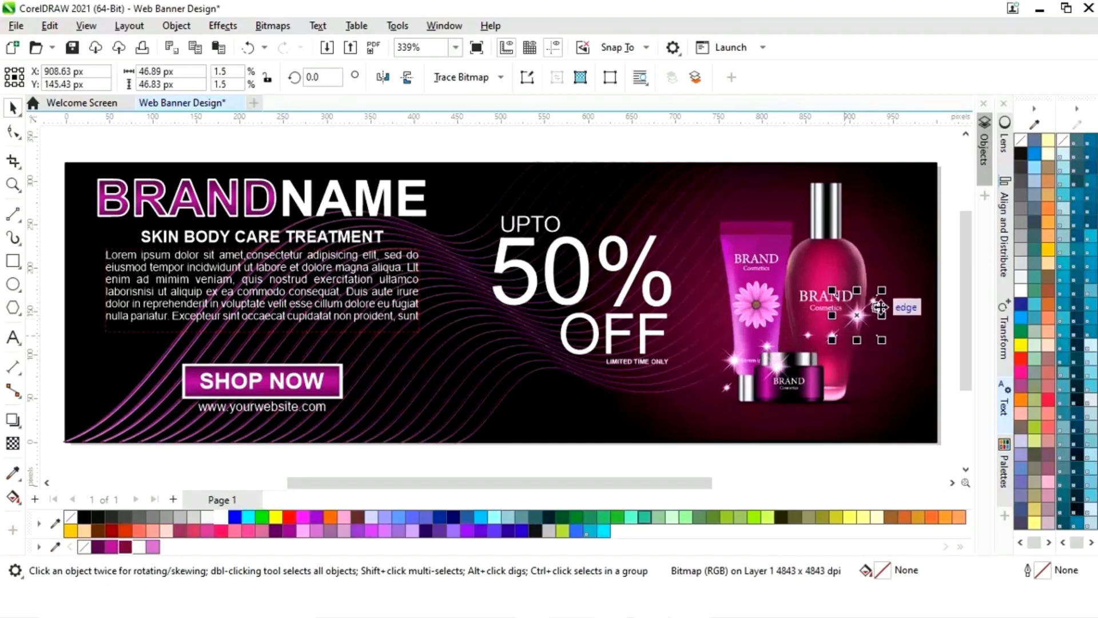
# Scatter tiny flare copies of about 7 px around the jar lid, across the bottle and beside its right edge.
pyautogui.scroll(2, 657, 260)
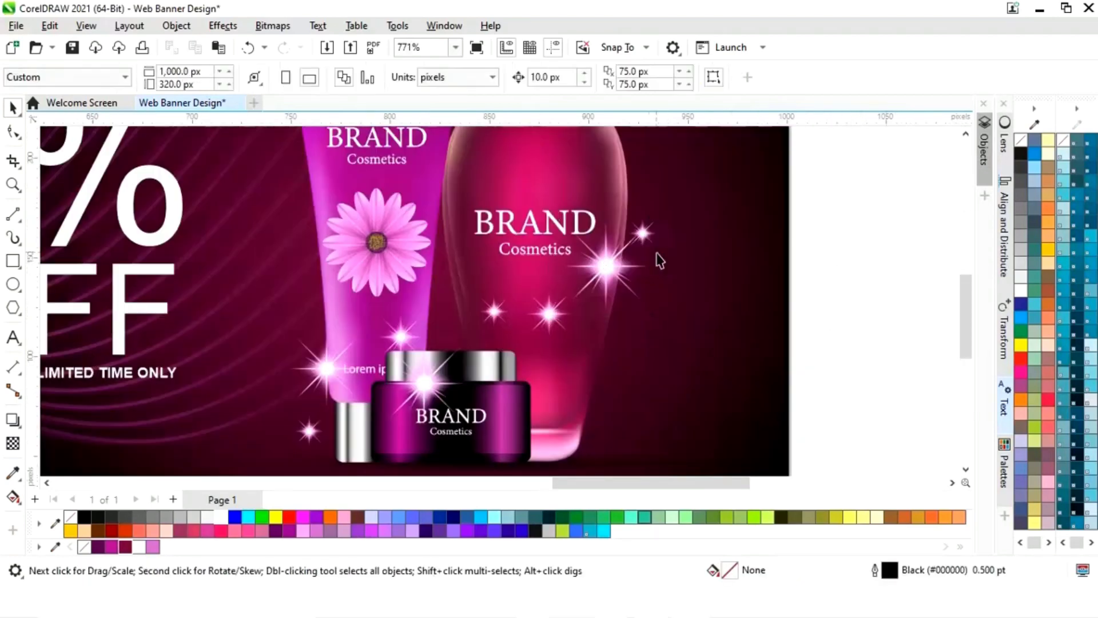
pyautogui.click(601, 379)
pyautogui.moveTo(642, 338); pyautogui.dragTo(523, 372)
pyautogui.click(443, 313)
pyautogui.moveTo(442, 313); pyautogui.dragTo(556, 250)
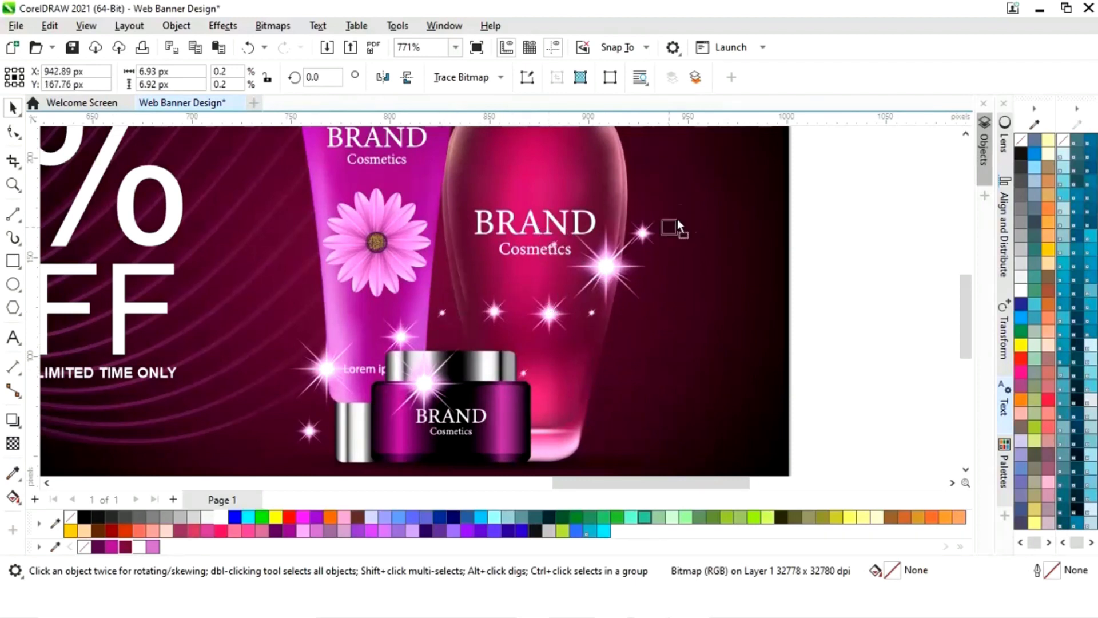
pyautogui.moveTo(678, 221)
pyautogui.mouseDown()
pyautogui.moveTo(559, 245)
pyautogui.moveTo(554, 271)
pyautogui.moveTo(678, 230)
pyautogui.mouseUp()
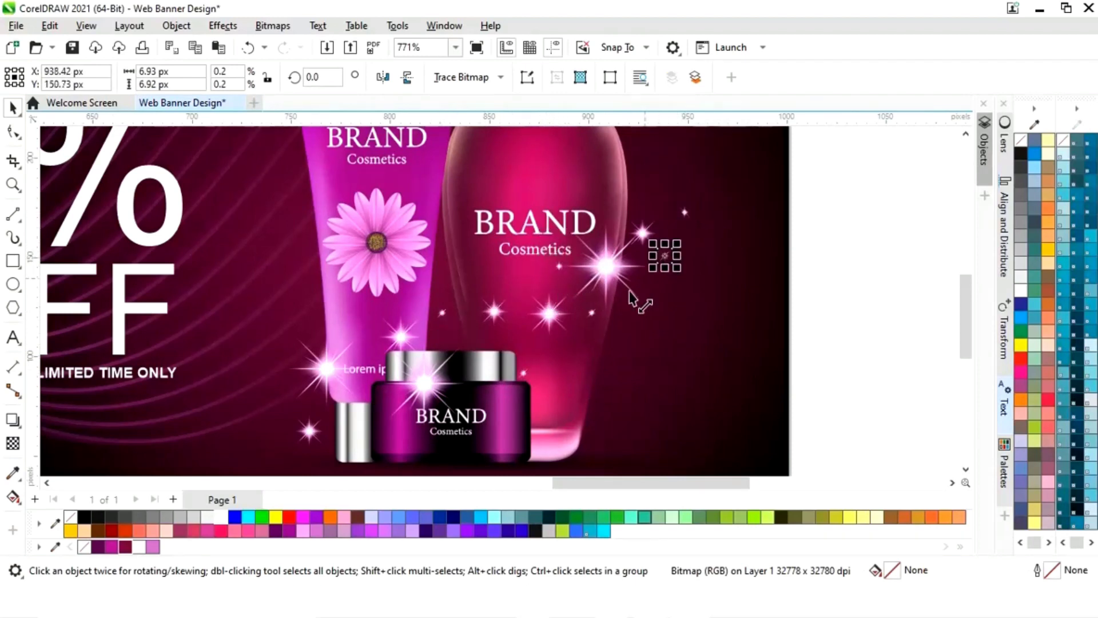
pyautogui.moveTo(631, 298); pyautogui.dragTo(669, 212)
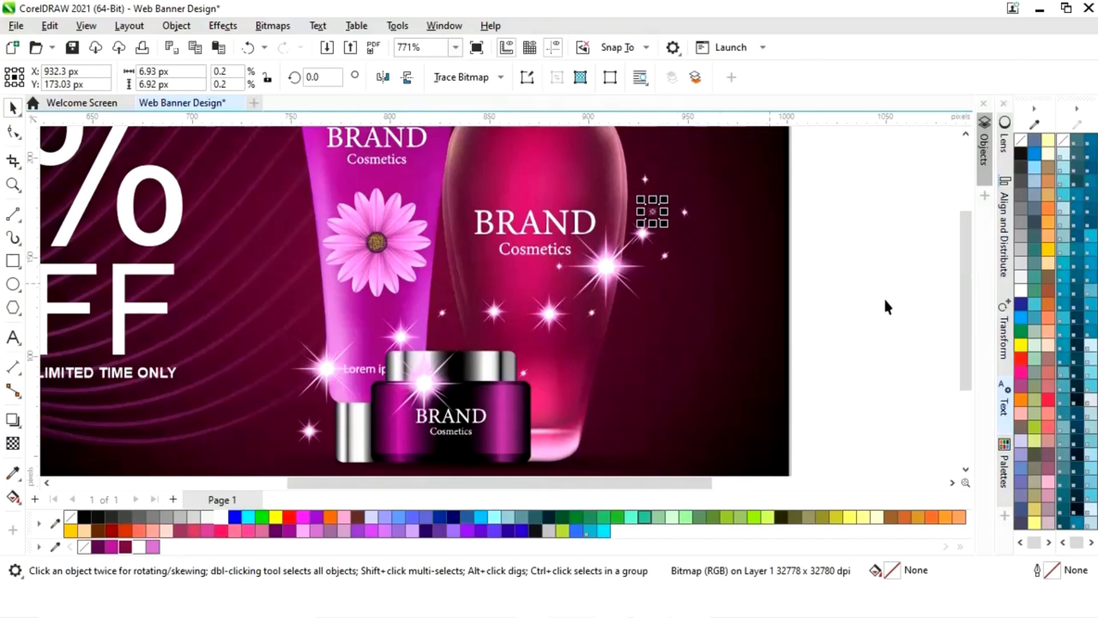
pyautogui.hotkey('shift', 'F4')
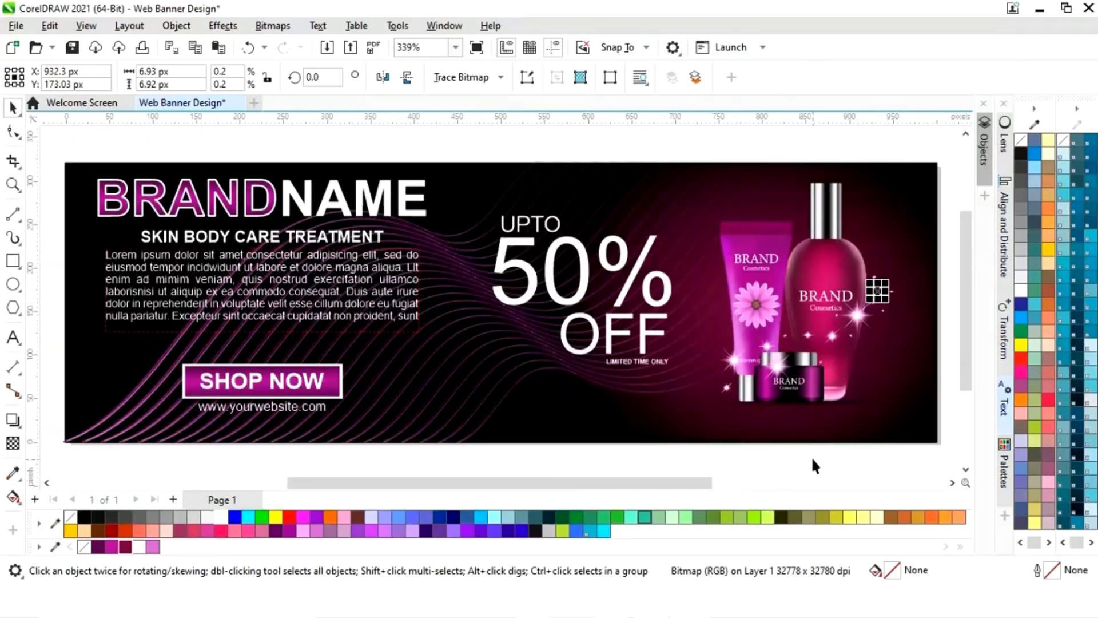
pyautogui.click(763, 466)
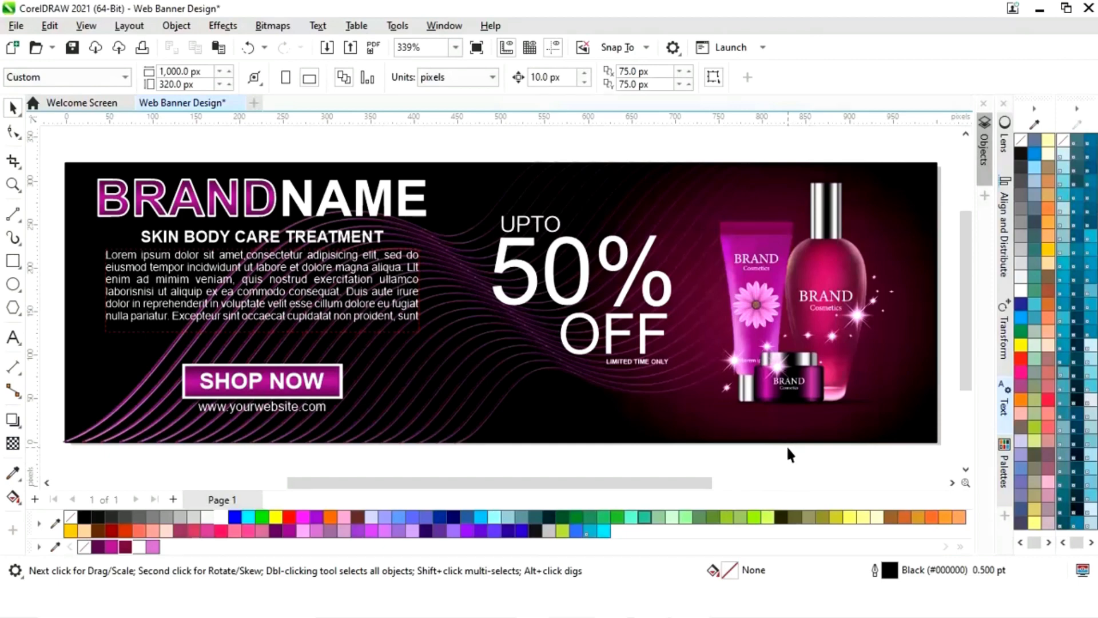
# Switch to the Images folder and import the pink particle burst image pngfind.com-estrellitas-png-5900485.png into the drawing.
pyautogui.hotkey('alt', 'Tab')
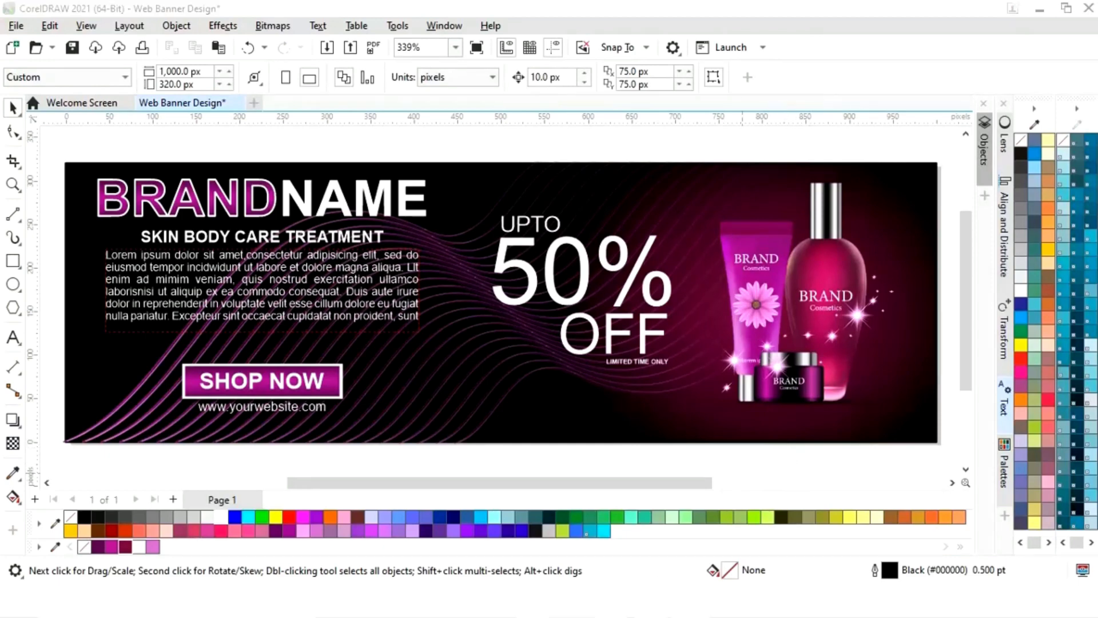
pyautogui.click(660, 279)
pyautogui.moveTo(660, 278); pyautogui.dragTo(64, 310)
pyautogui.click(996, 75)
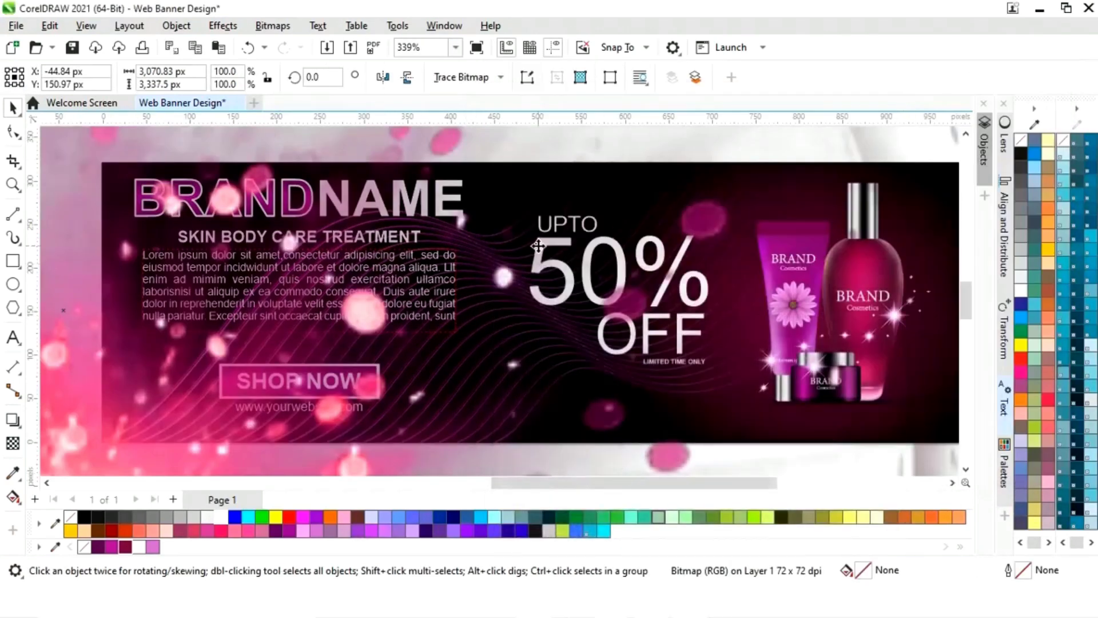
# Shrink the particle burst image to about 170 x 184 px and place it over the 50% OFF text.
pyautogui.scroll(-2, 533, 242)
pyautogui.scroll(-4, 537, 253)
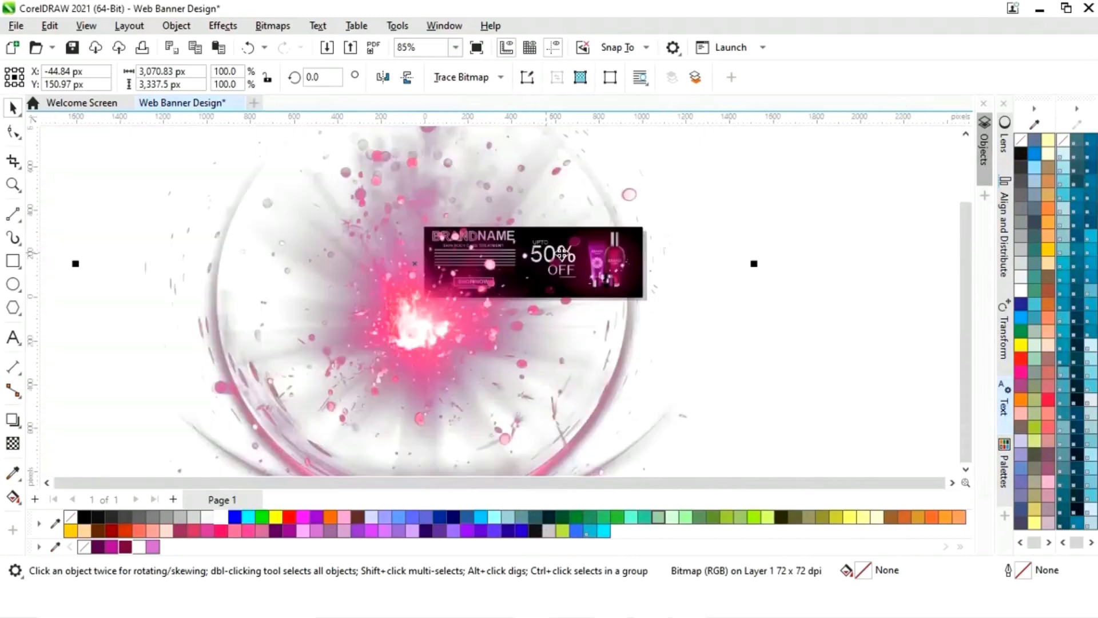
pyautogui.moveTo(645, 149); pyautogui.dragTo(543, 254)
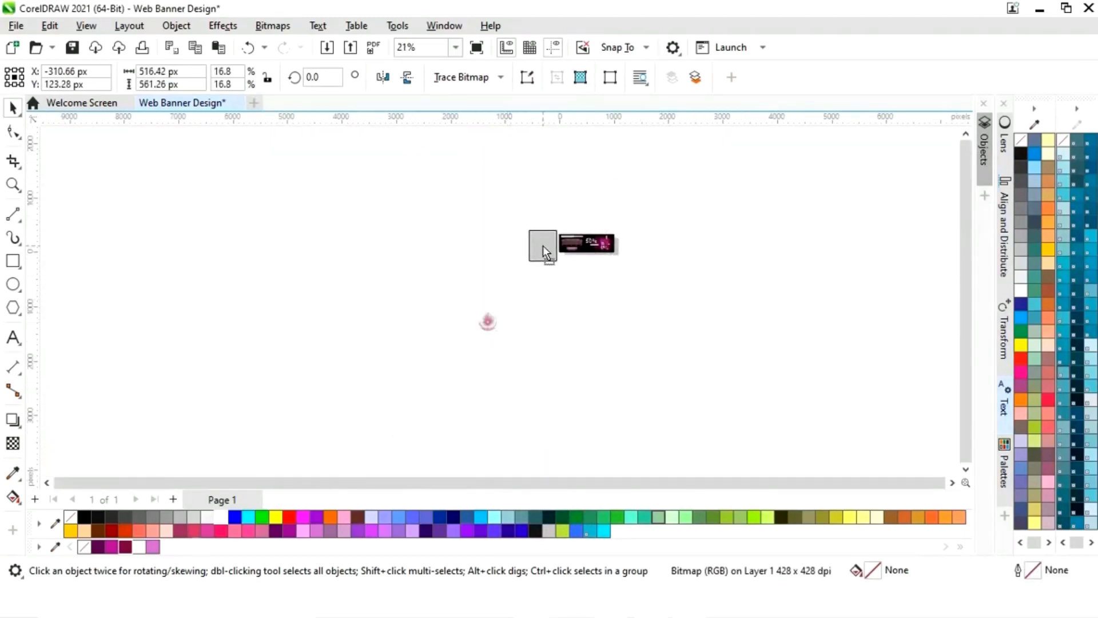
pyautogui.press('F4')
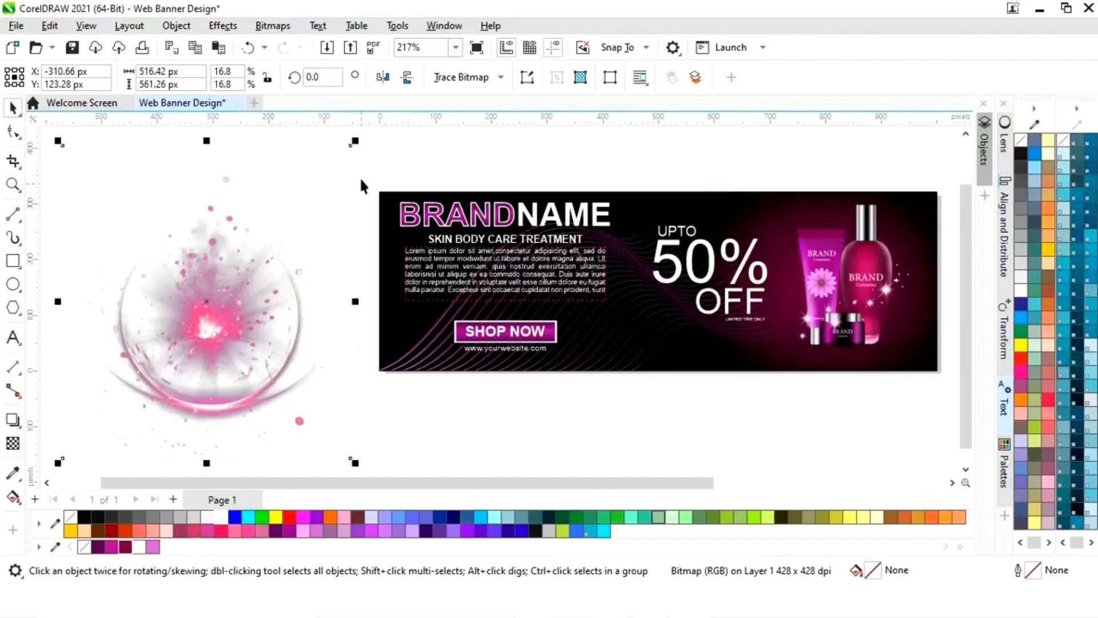
pyautogui.moveTo(355, 147); pyautogui.dragTo(166, 348)
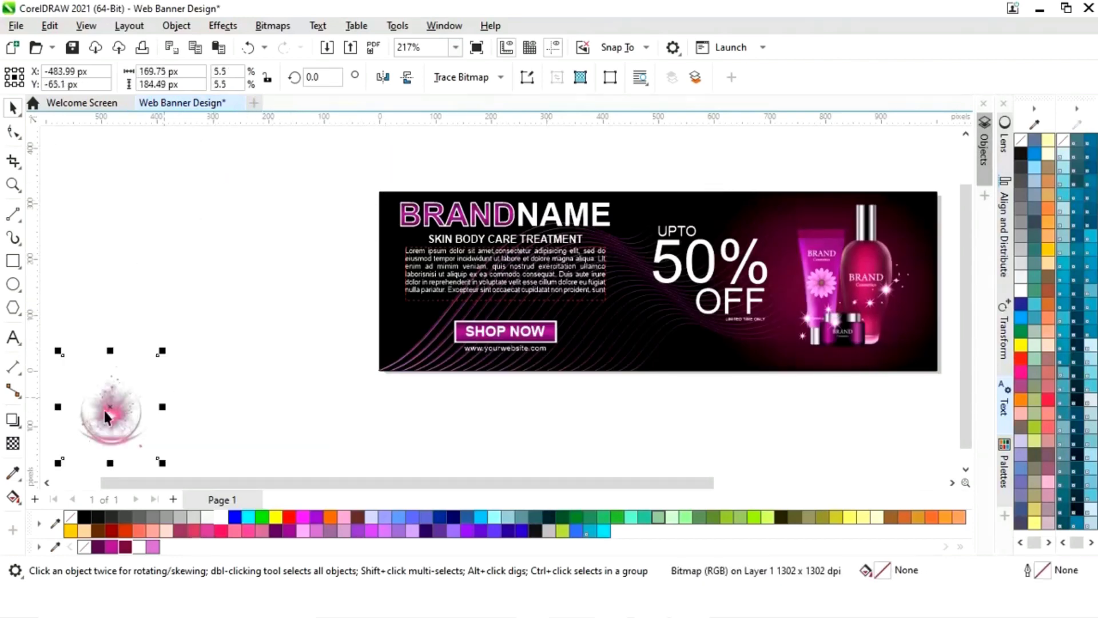
pyautogui.moveTo(104, 411); pyautogui.dragTo(686, 279)
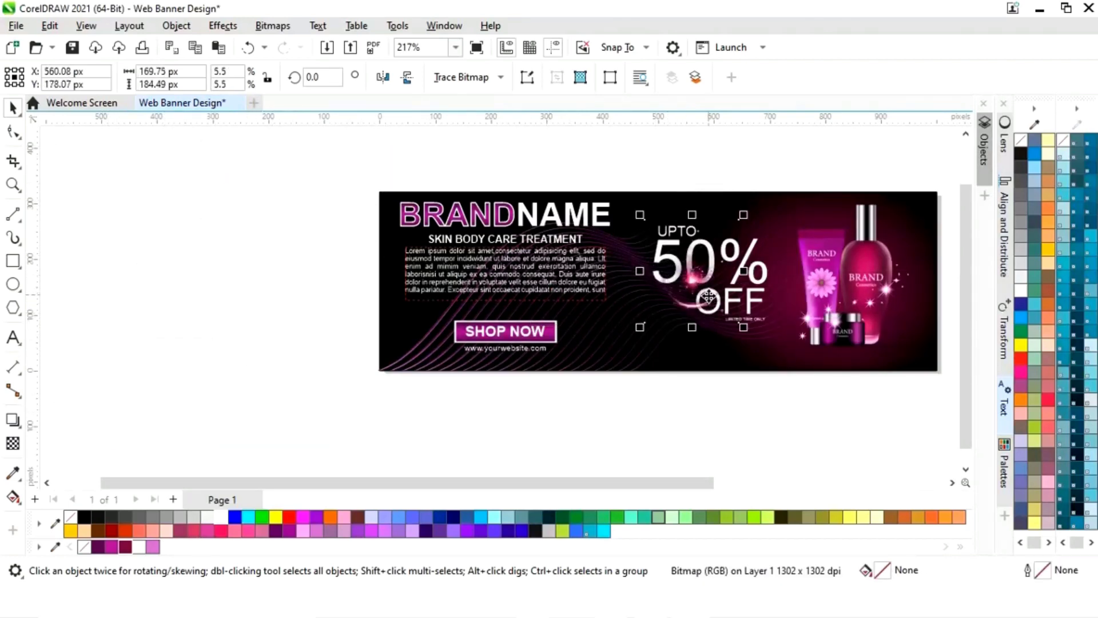
# Enlarge the particle burst to about 224 x 244 px and centre its glow between the 0 of 50% and OFF.
pyautogui.press('z')
pyautogui.click(622, 216)
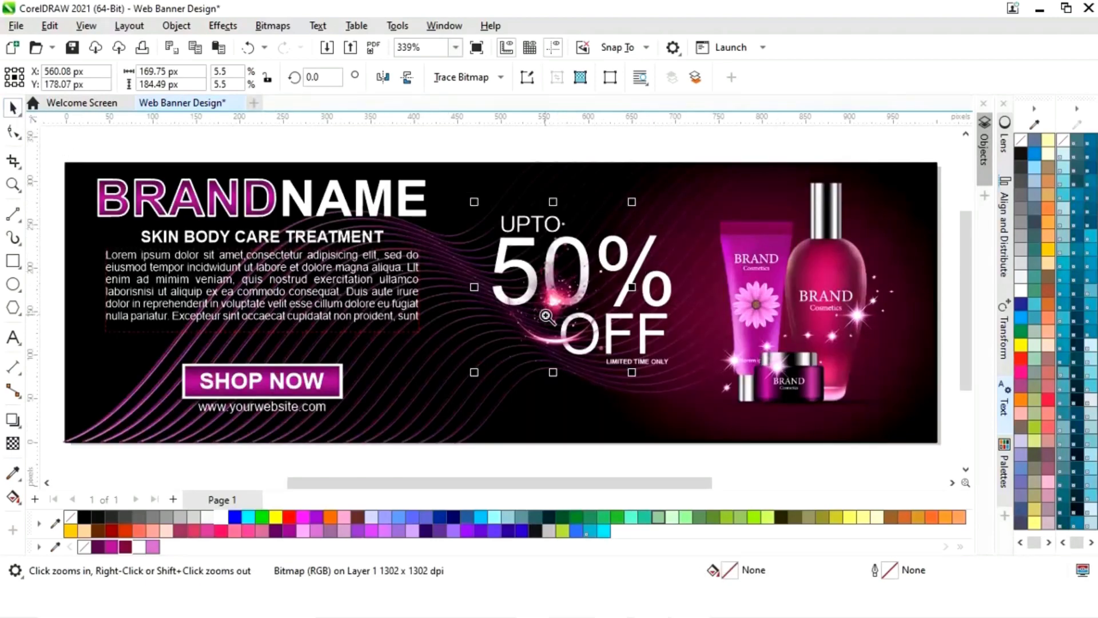
pyautogui.click(558, 301)
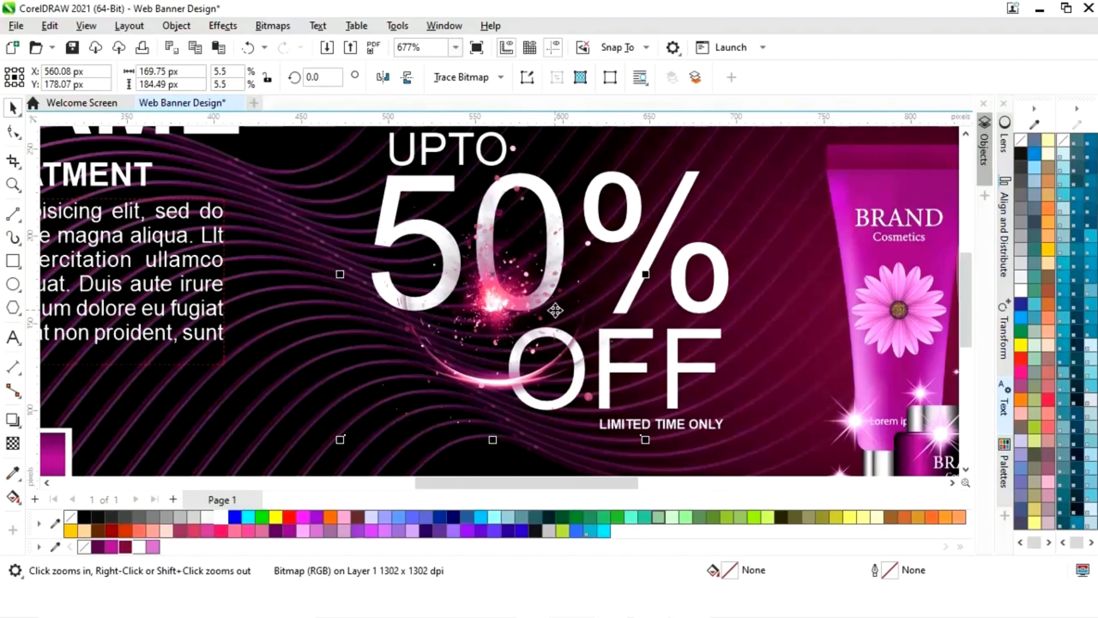
pyautogui.press('F3')
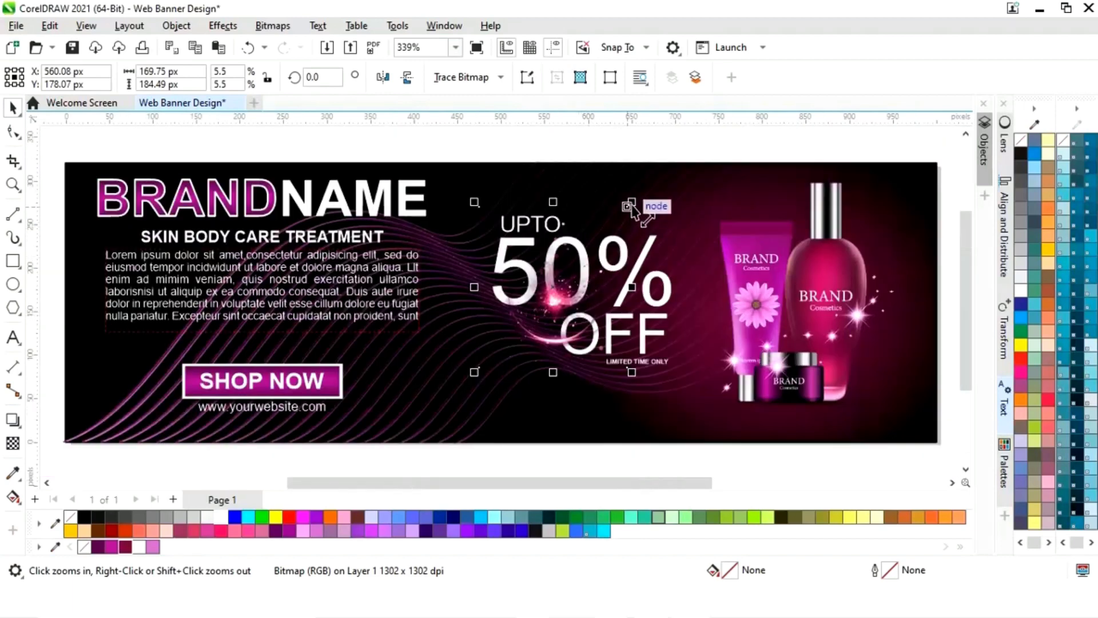
pyautogui.moveTo(643, 211); pyautogui.dragTo(743, 162)
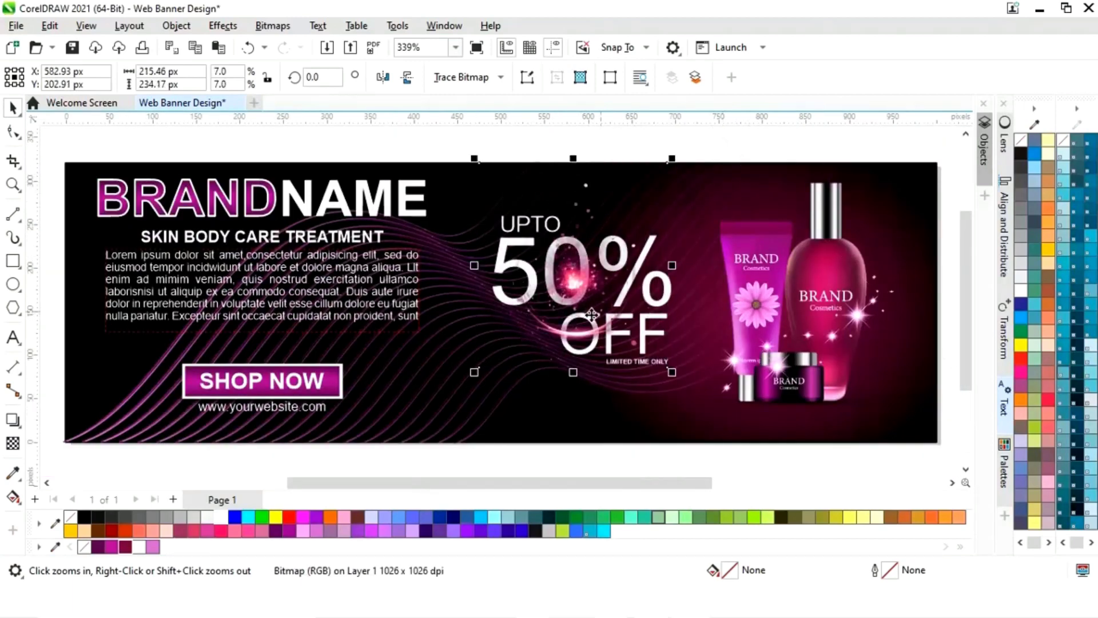
pyautogui.moveTo(576, 288); pyautogui.dragTo(574, 316)
pyautogui.moveTo(575, 306); pyautogui.dragTo(574, 302)
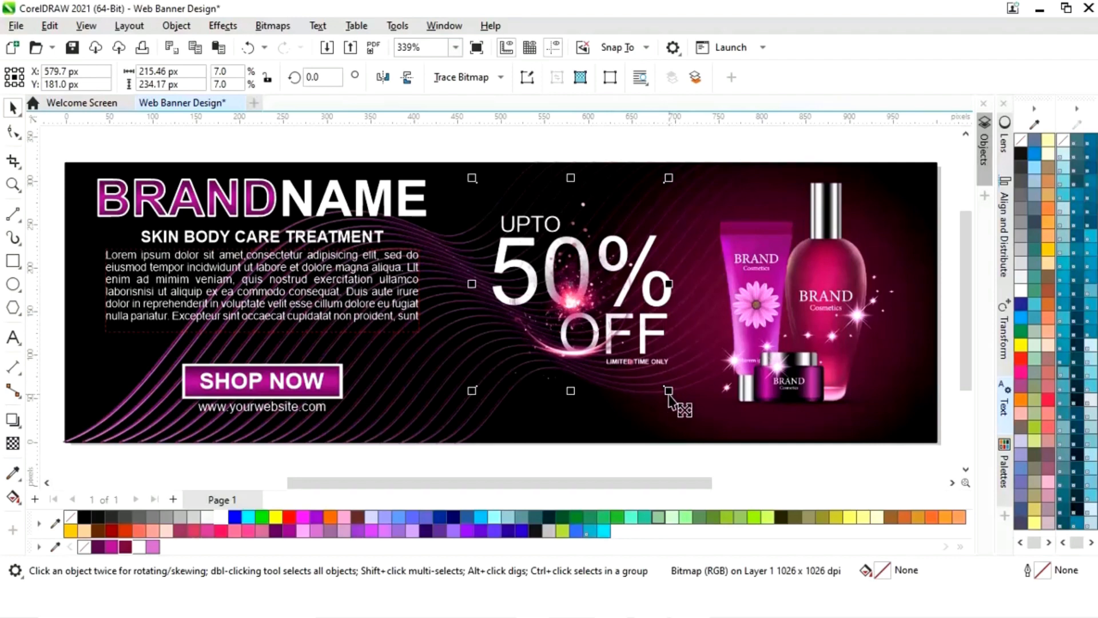
pyautogui.moveTo(669, 392); pyautogui.dragTo(681, 404)
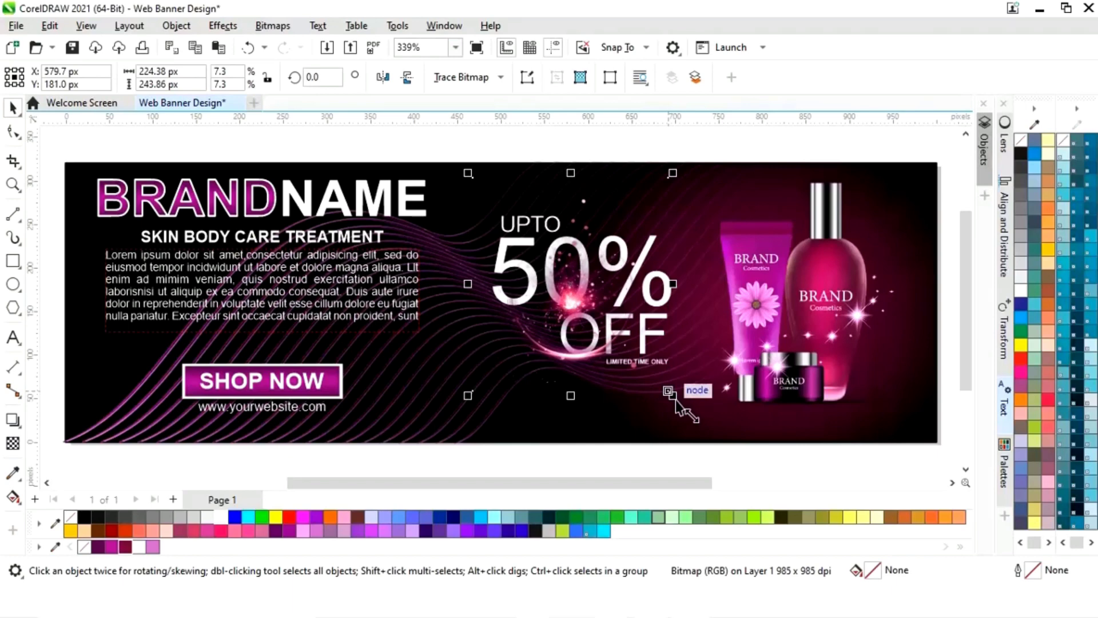
pyautogui.click(771, 460)
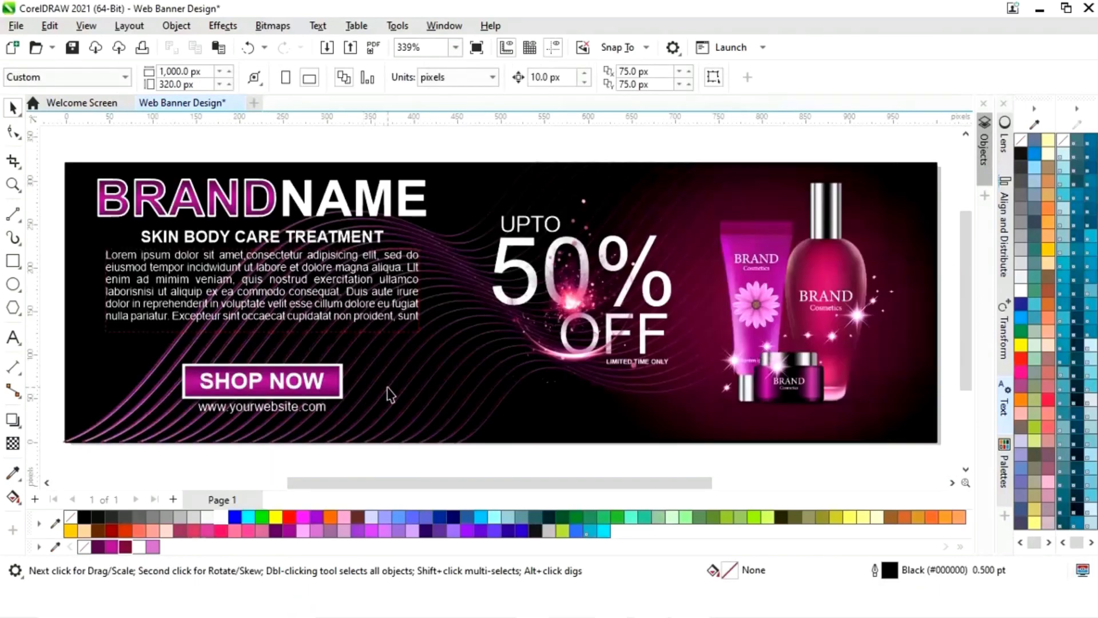
# Narrow the body text frame to about 335 px wide and show the banner in full-screen preview.
pyautogui.click(414, 256)
pyautogui.moveTo(424, 250); pyautogui.dragTo(412, 323)
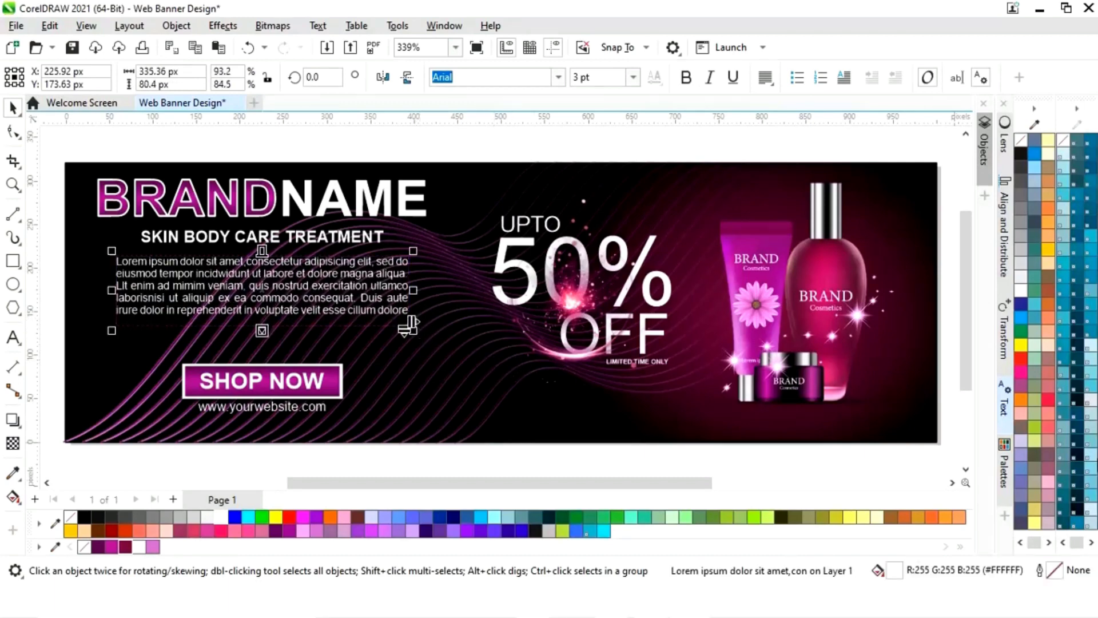
pyautogui.press('F9')
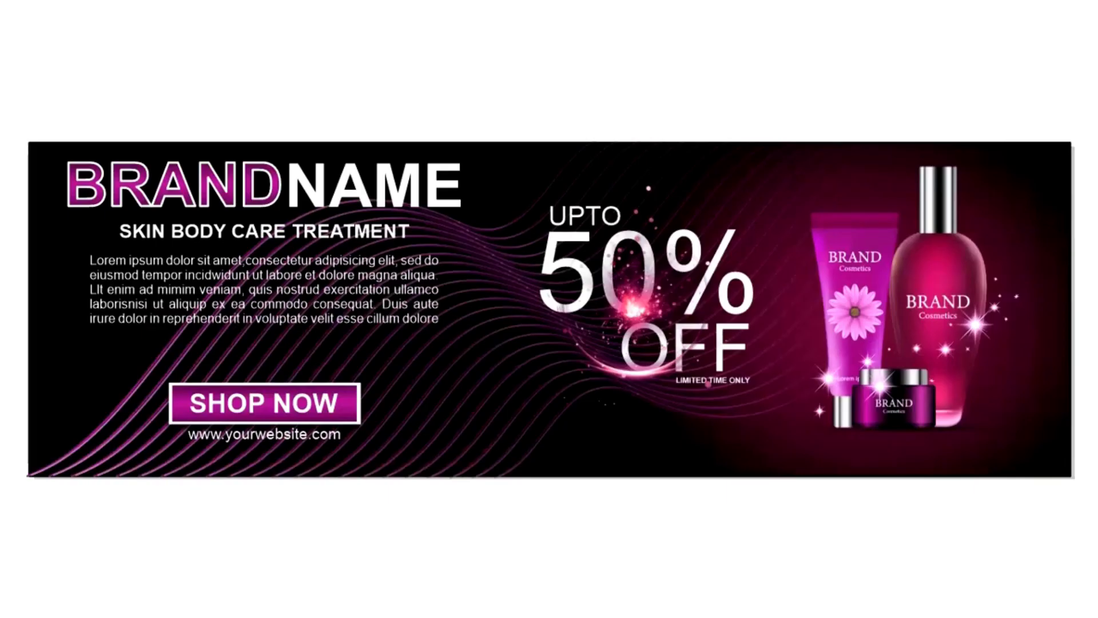